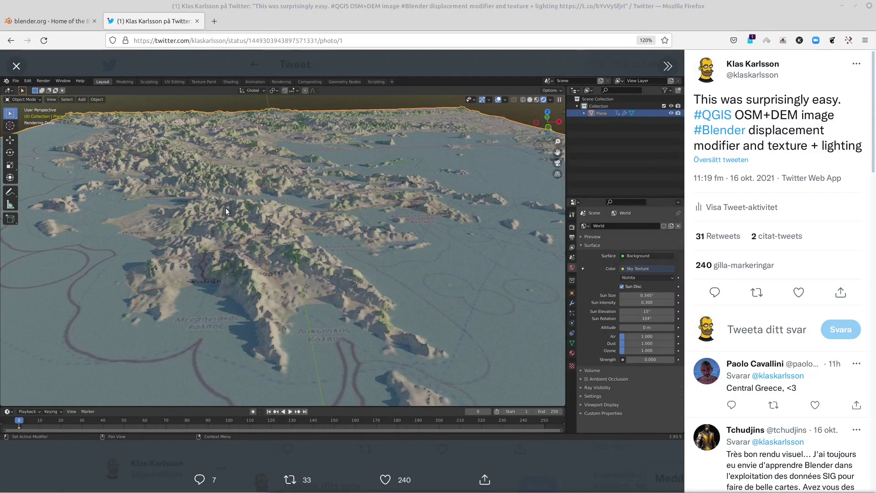
- Look through the feature sections on the blender.org home page, from the Cycles render engine to 2D story art
{"action": "left_click", "coordinate": [39, 22]}
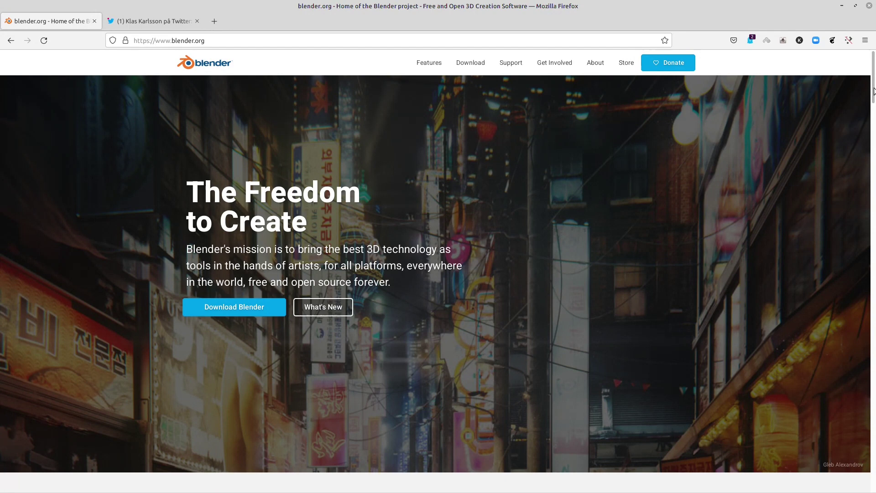
{"action": "left_click_drag", "start_coordinate": [873, 92], "coordinate": [872, 332]}
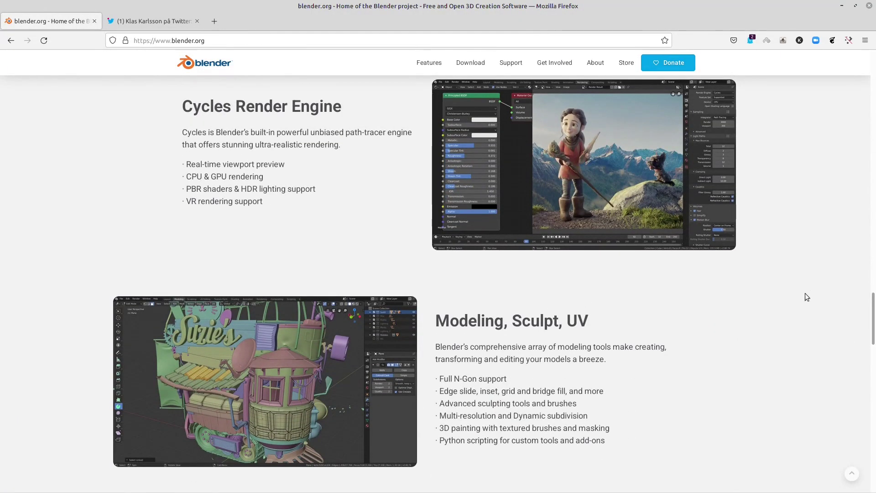
{"action": "scroll", "coordinate": [804, 297], "scroll_direction": "down", "scroll_amount": 8}
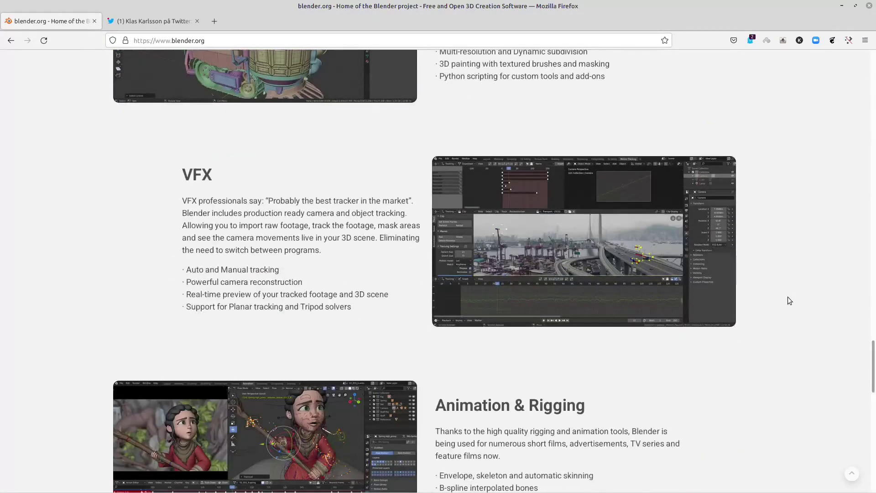
{"action": "scroll", "coordinate": [787, 299], "scroll_direction": "down", "scroll_amount": 6}
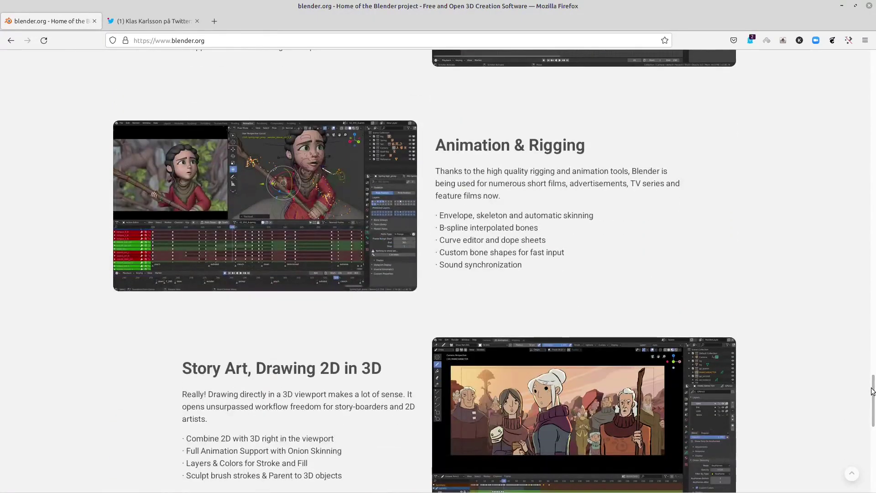
{"action": "left_click_drag", "start_coordinate": [873, 390], "coordinate": [870, 18]}
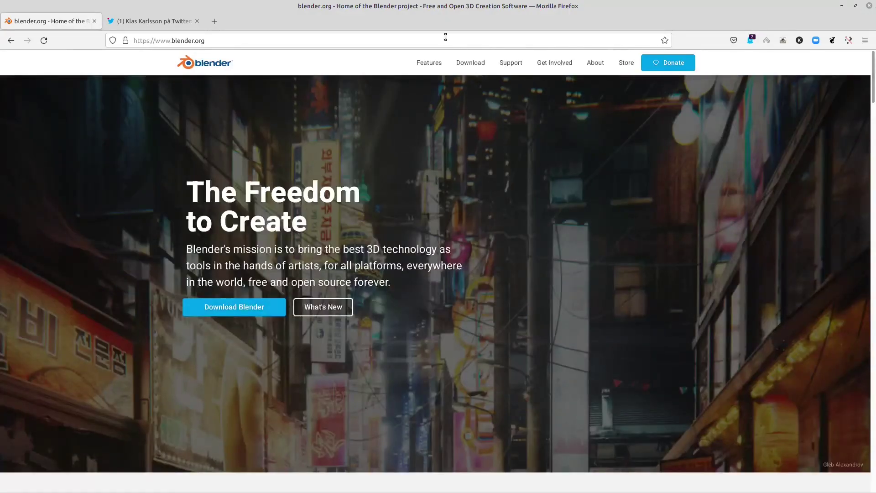
- Open the Blender download page and view the list of versions for Windows, macOS and other platforms
{"action": "left_click", "coordinate": [470, 62]}
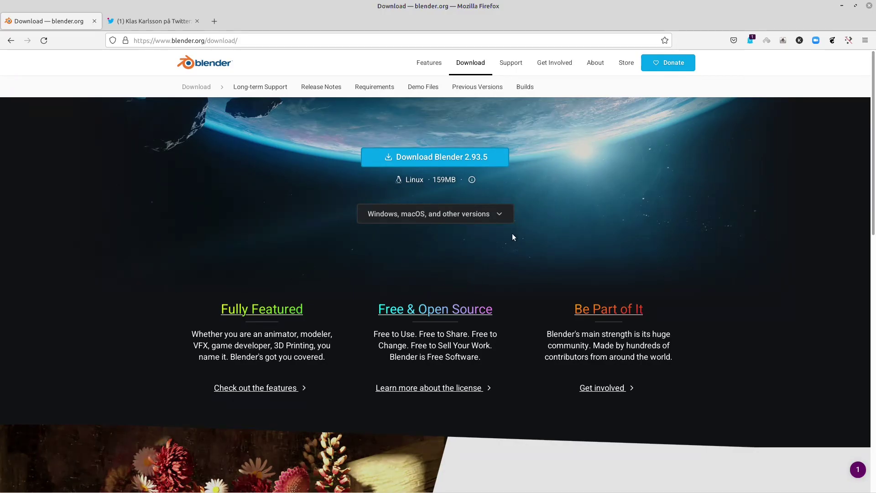
{"action": "left_click", "coordinate": [503, 217]}
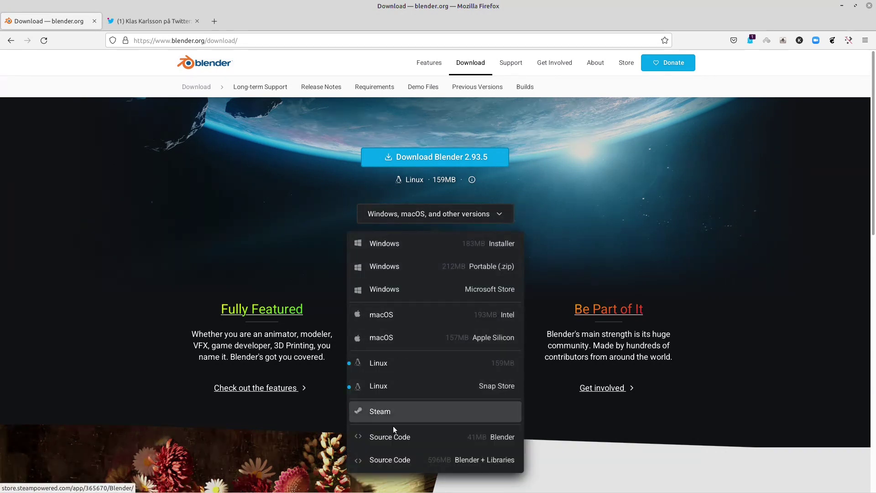
{"action": "left_click", "coordinate": [38, 310]}
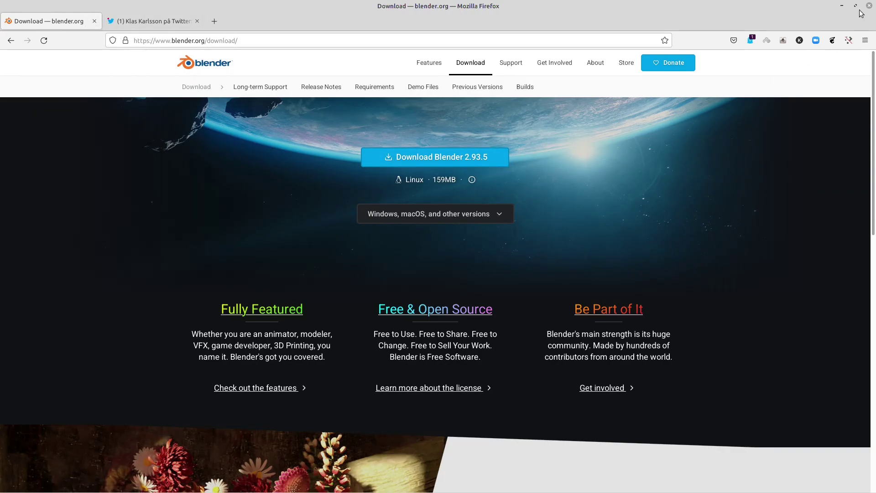
- Switch to QGIS and turn on the MN75grd_elevation layer above the OpenStreetMap layer
{"action": "left_click", "coordinate": [842, 6]}
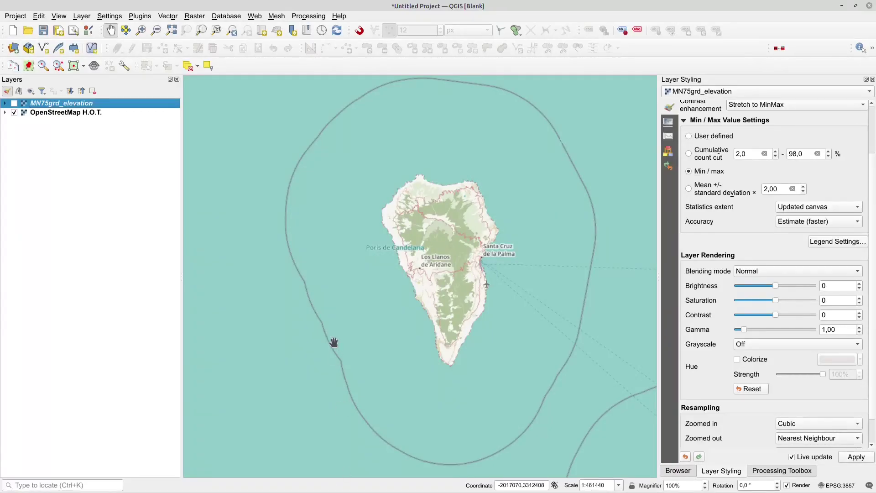
{"action": "left_click_drag", "start_coordinate": [468, 271], "coordinate": [463, 285]}
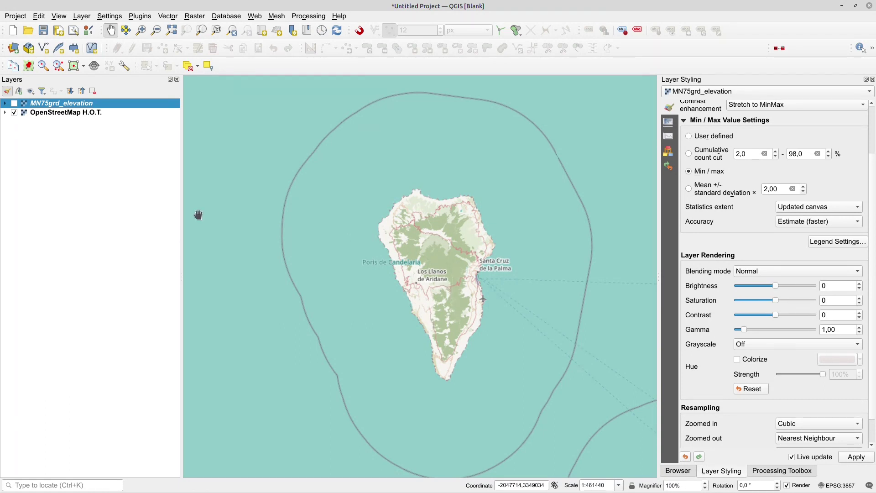
{"action": "left_click", "coordinate": [14, 104]}
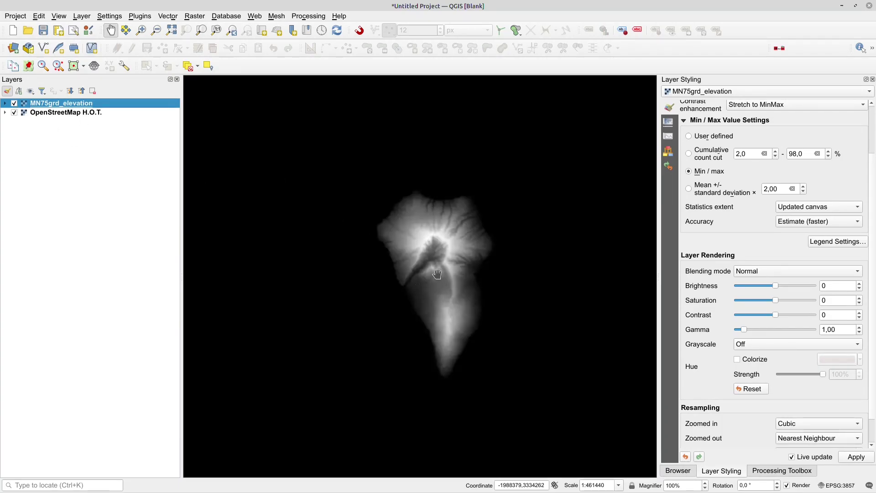
- Frame the whole island in the map canvas at 1:307627 and check the elevation layer's statistics extent options
{"action": "scroll", "coordinate": [444, 254], "scroll_direction": "down", "scroll_amount": 2}
{"action": "scroll", "coordinate": [443, 254], "scroll_direction": "up", "scroll_amount": 4}
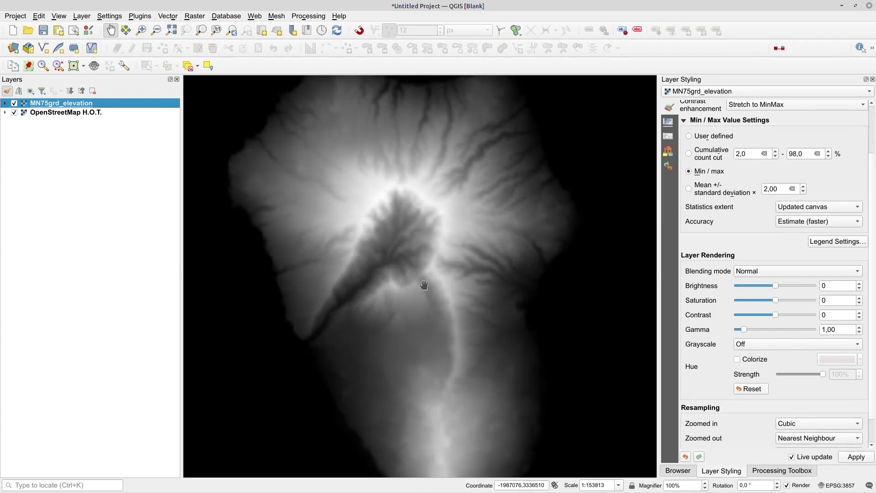
{"action": "scroll", "coordinate": [422, 283], "scroll_direction": "down", "scroll_amount": 1}
{"action": "left_click_drag", "start_coordinate": [424, 290], "coordinate": [442, 265]}
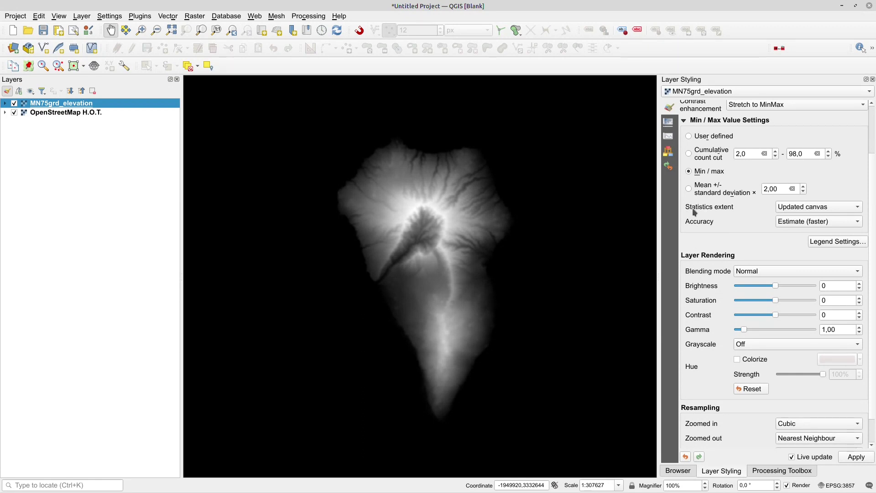
{"action": "left_click", "coordinate": [824, 206]}
{"action": "left_click", "coordinate": [750, 212]}
{"action": "left_click_drag", "start_coordinate": [414, 275], "coordinate": [410, 284]}
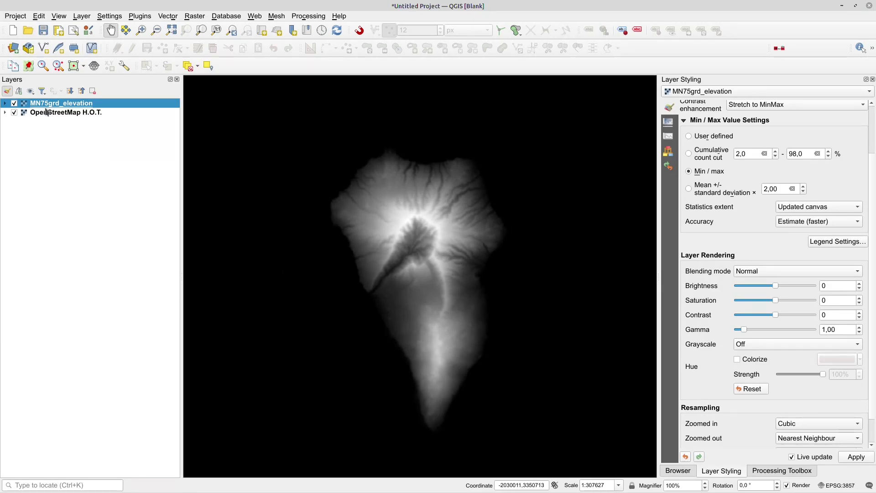
- Start exporting the map as an image and set the output size to 2000 × 2000 px
{"action": "left_click", "coordinate": [14, 18]}
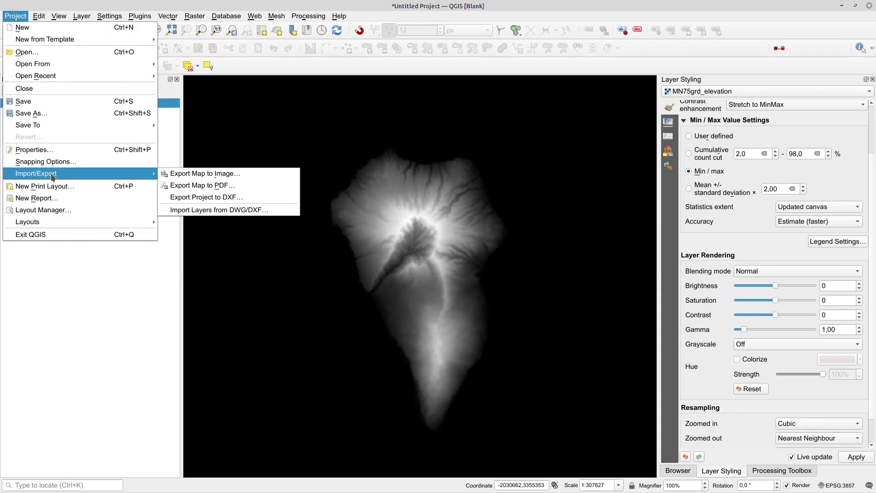
{"action": "left_click", "coordinate": [247, 174]}
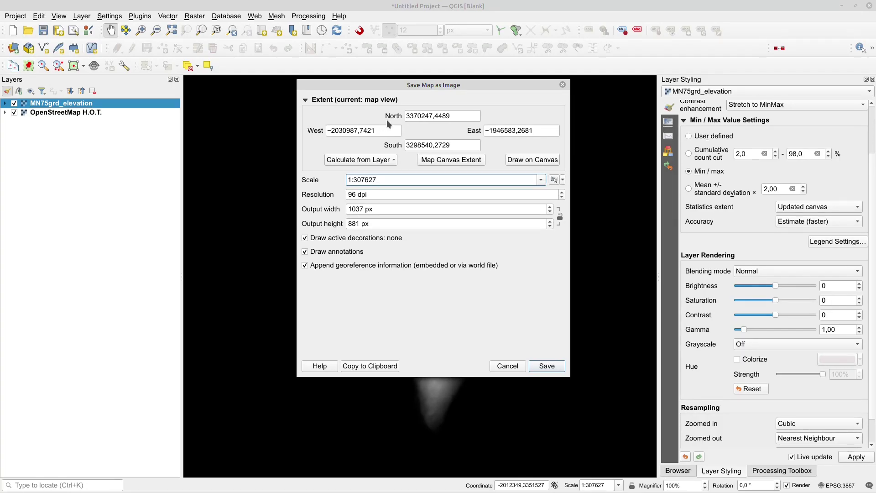
{"action": "left_click_drag", "start_coordinate": [393, 85], "coordinate": [131, 138]}
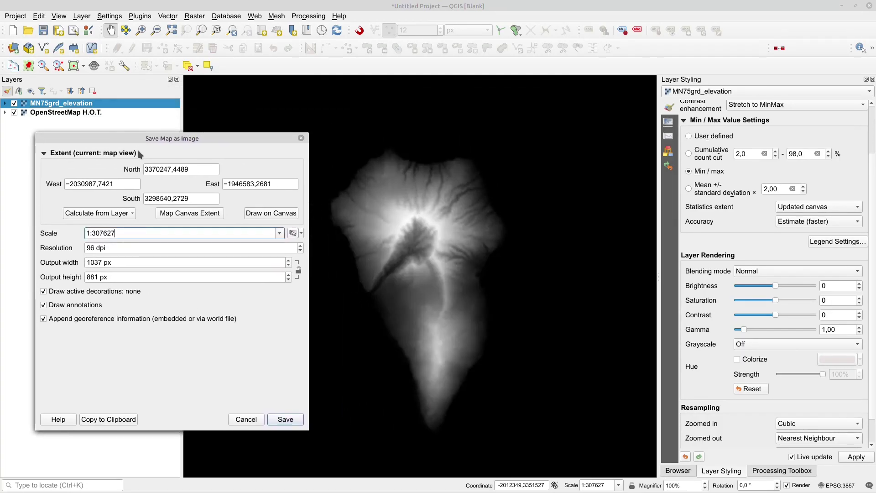
{"action": "double_click", "coordinate": [101, 262]}
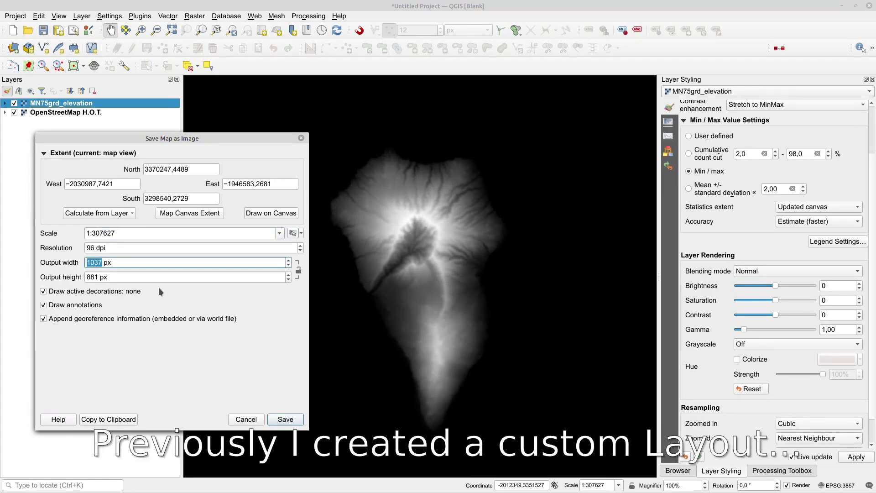
{"action": "type", "text": "2000"}
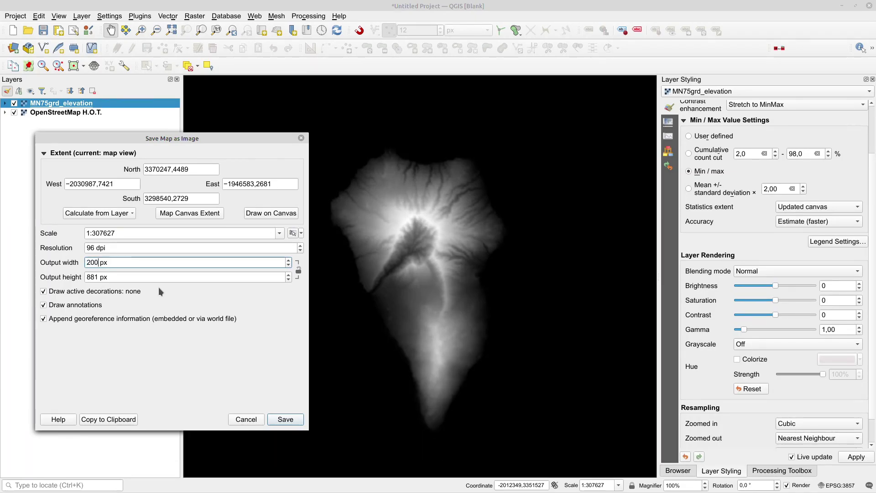
{"action": "key", "text": "Tab"}
{"action": "type", "text": "2000"}
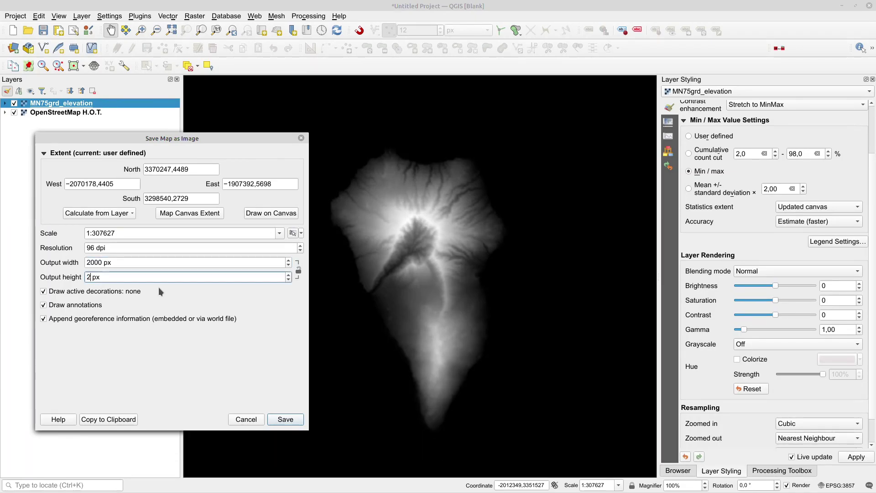
{"action": "key", "text": "Tab"}
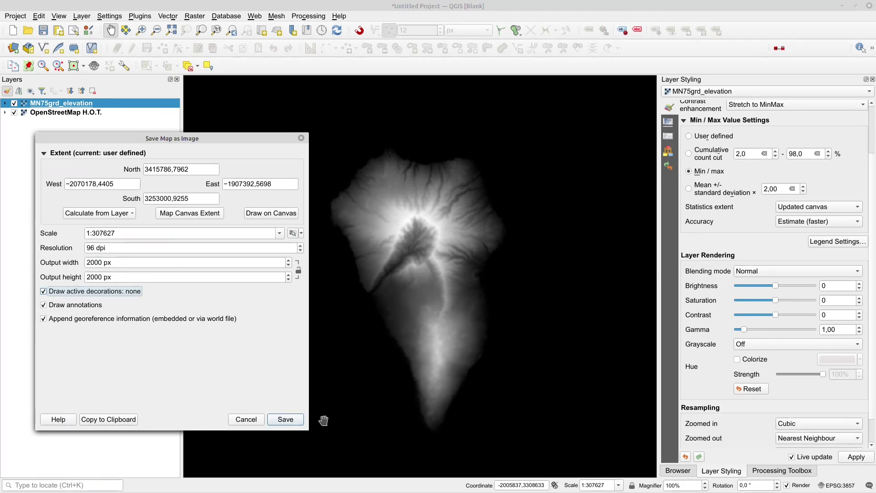
- Save the exported map image as elevation.jpg in the 3D_QGIS_Blender folder, replacing the existing file
{"action": "left_click", "coordinate": [285, 420]}
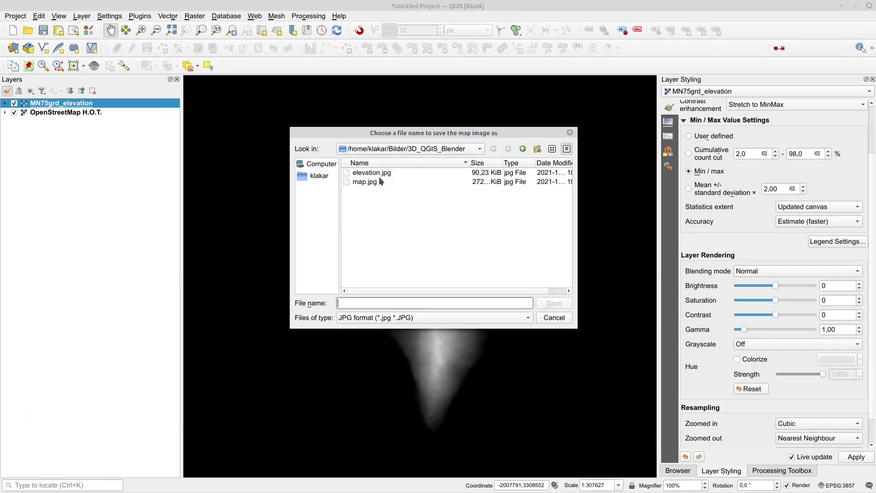
{"action": "left_click", "coordinate": [382, 174]}
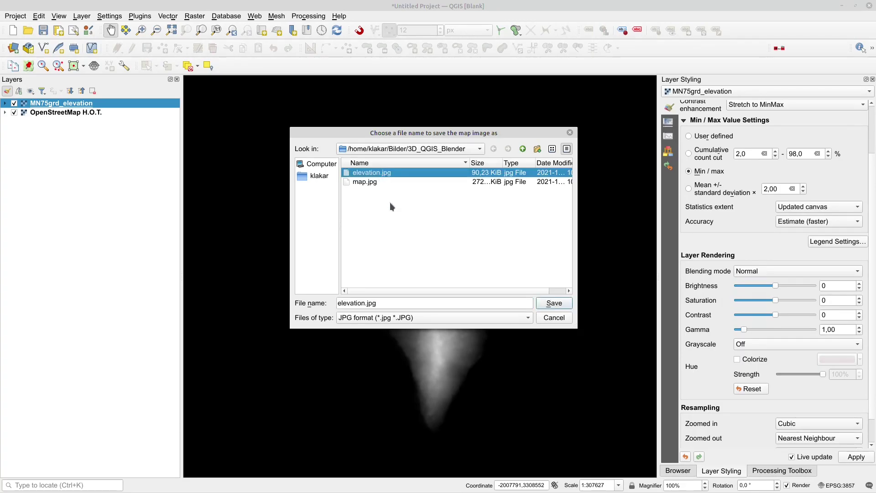
{"action": "left_click_drag", "start_coordinate": [419, 131], "coordinate": [635, 198]}
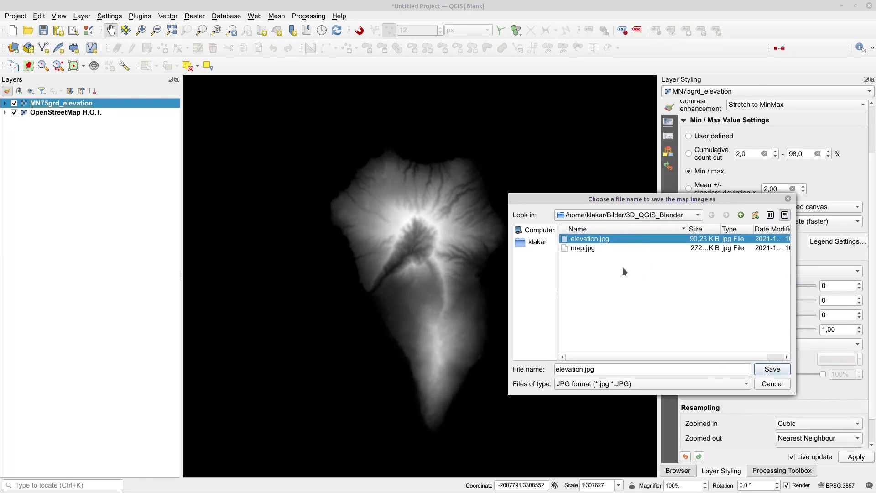
{"action": "left_click", "coordinate": [770, 371]}
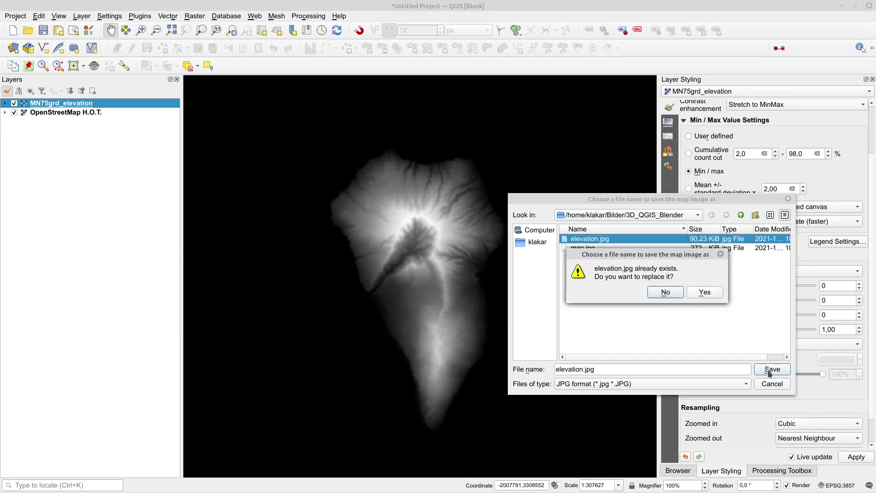
{"action": "left_click", "coordinate": [714, 297]}
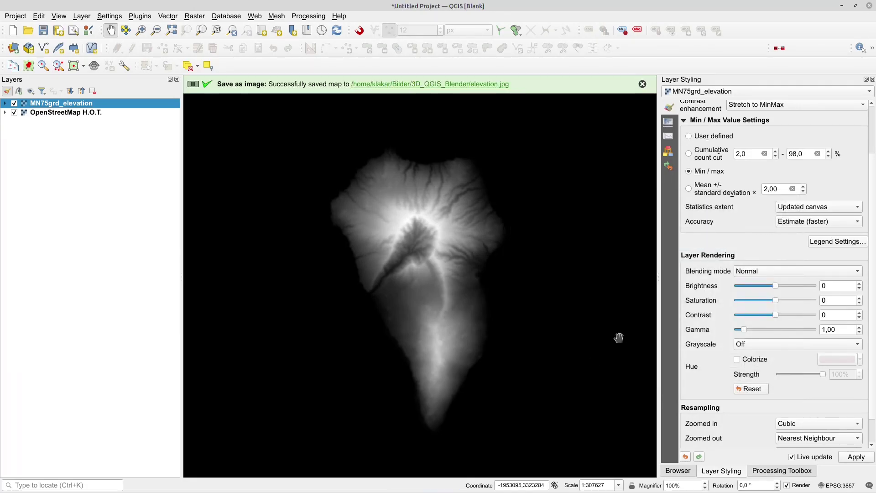
- Open the exported elevation.jpg from its folder to inspect it, and return to the QGIS map
{"action": "left_click", "coordinate": [416, 84]}
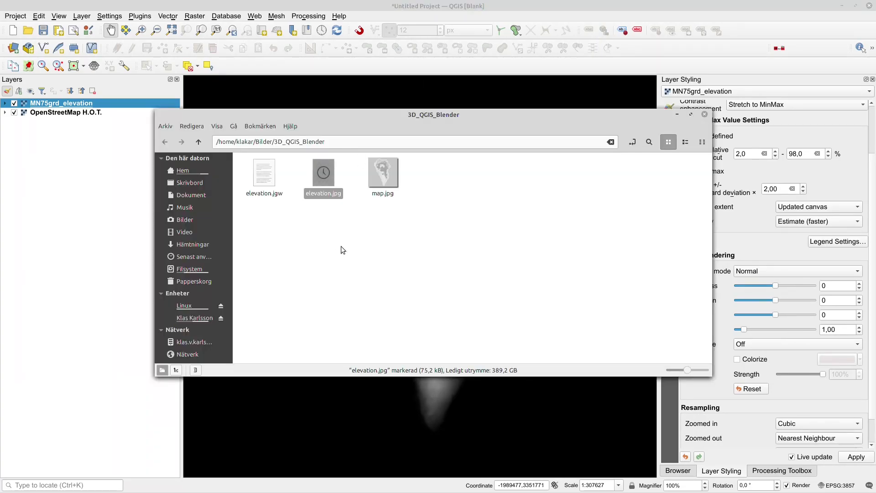
{"action": "double_click", "coordinate": [324, 177]}
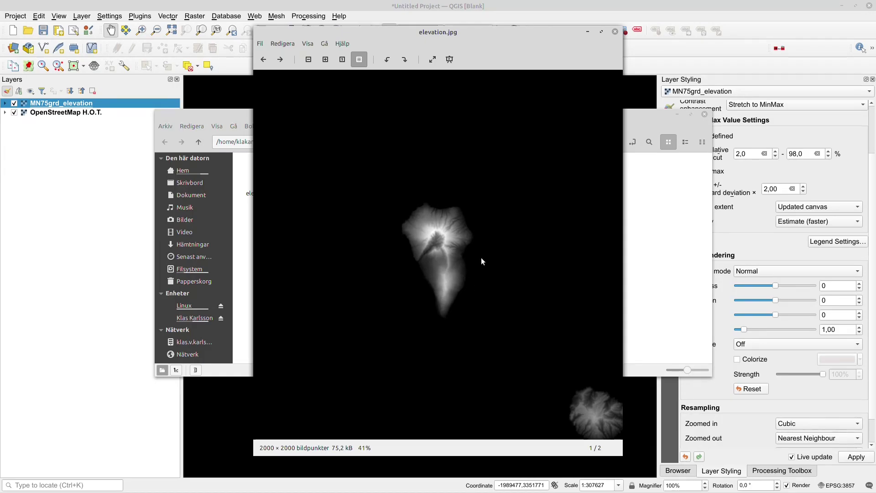
{"action": "left_click", "coordinate": [615, 31]}
{"action": "left_click", "coordinate": [63, 236]}
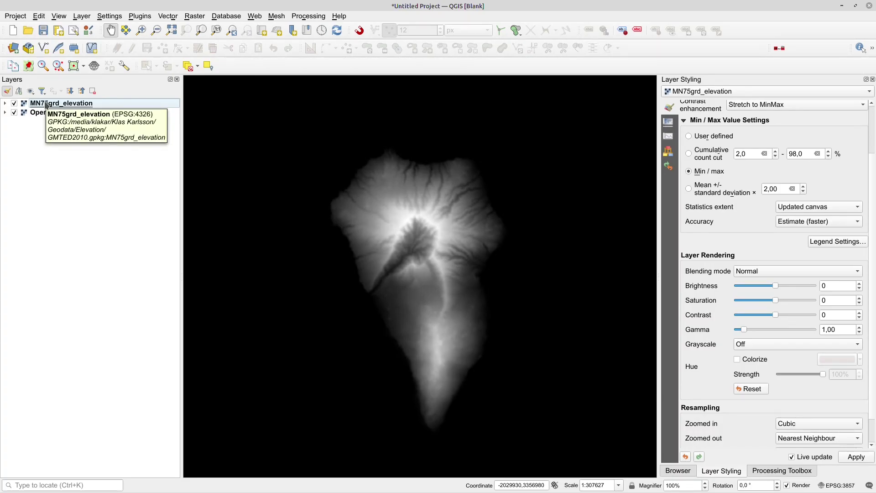
{"action": "left_click", "coordinate": [15, 17]}
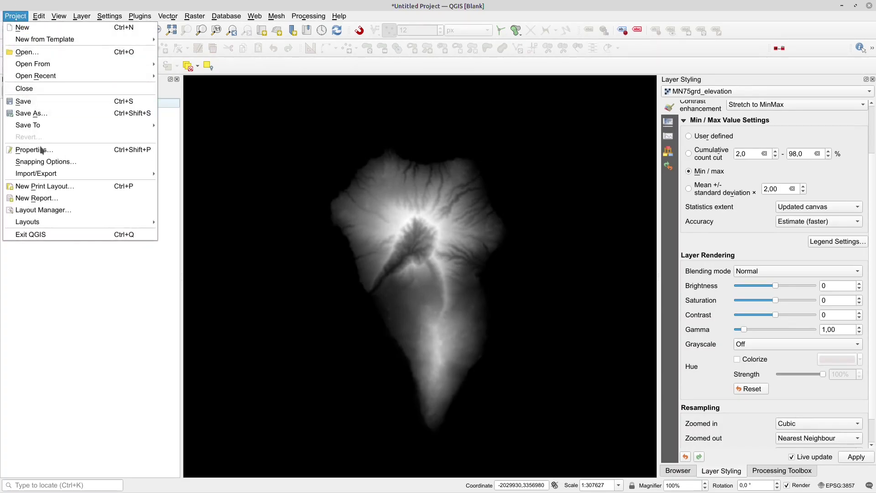
{"action": "left_click", "coordinate": [45, 186]}
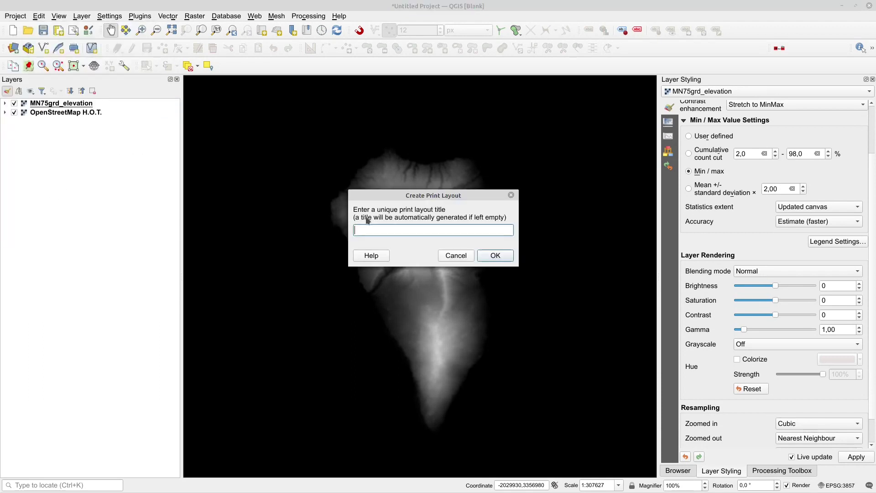
{"action": "left_click", "coordinate": [466, 257]}
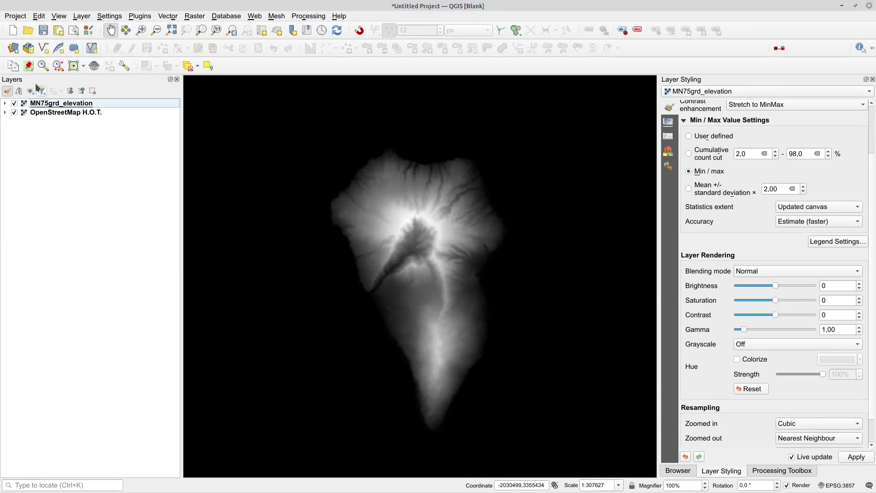
- Start another map image export and set its output size to 1000 × 1000 px
{"action": "left_click", "coordinate": [18, 17]}
{"action": "mouse_move", "coordinate": [49, 178]}
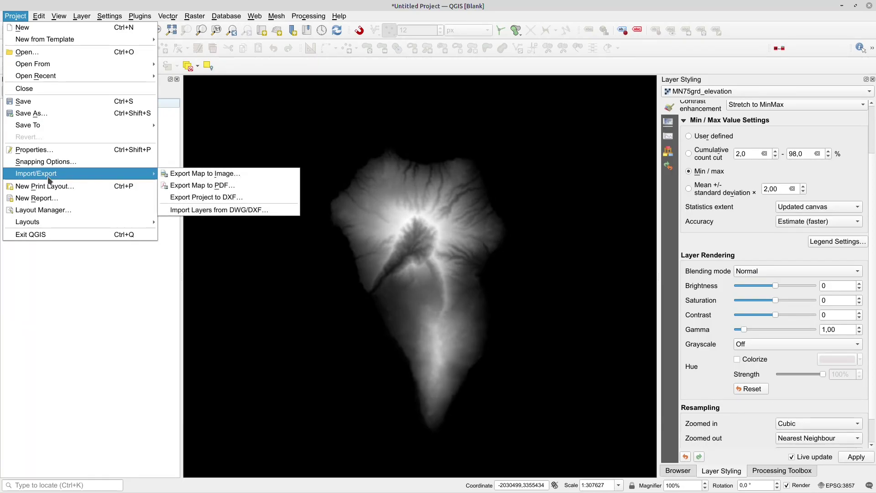
{"action": "left_click", "coordinate": [204, 173]}
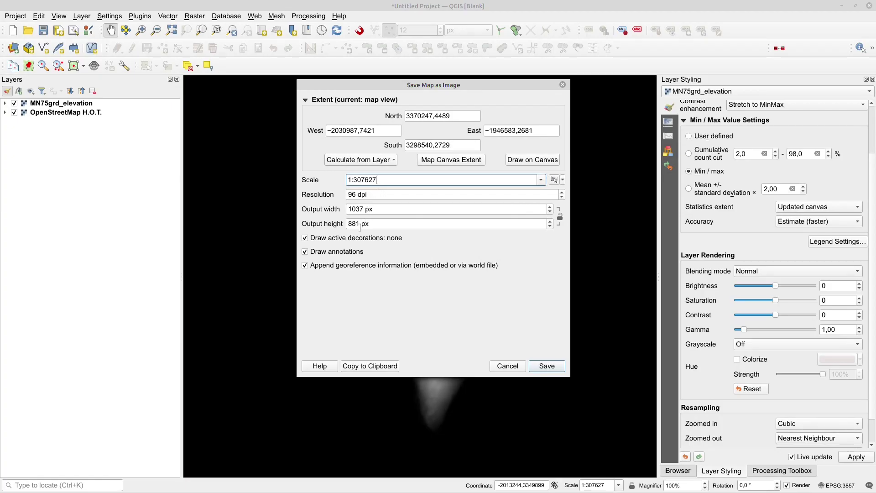
{"action": "double_click", "coordinate": [362, 210]}
{"action": "type", "text": "1000"}
{"action": "key", "text": "Tab"}
{"action": "type", "text": "1000"}
- Set the export resolution to 300 dpi and turn off active decorations, annotations and appended georeference information
{"action": "left_click", "coordinate": [355, 194]}
{"action": "double_click", "coordinate": [355, 194]}
{"action": "left_click_drag", "start_coordinate": [354, 195], "coordinate": [341, 194]}
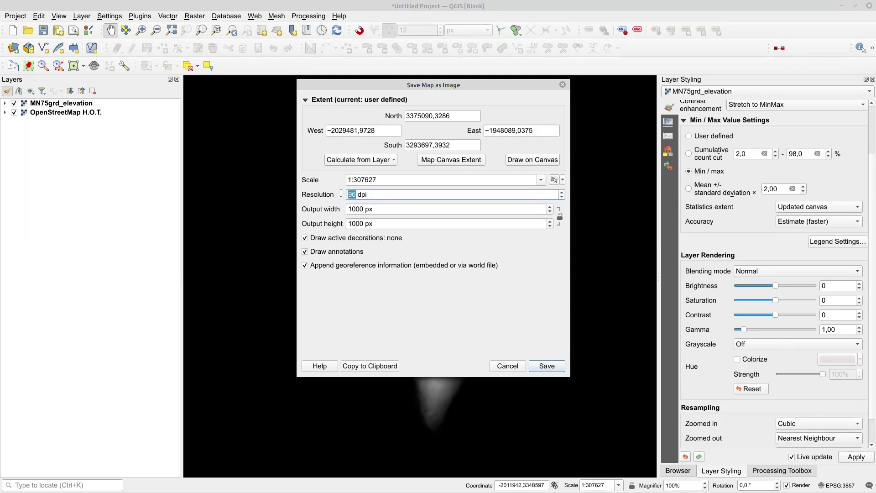
{"action": "type", "text": "300"}
{"action": "left_click", "coordinate": [304, 266]}
{"action": "left_click", "coordinate": [305, 252]}
{"action": "left_click", "coordinate": [305, 237]}
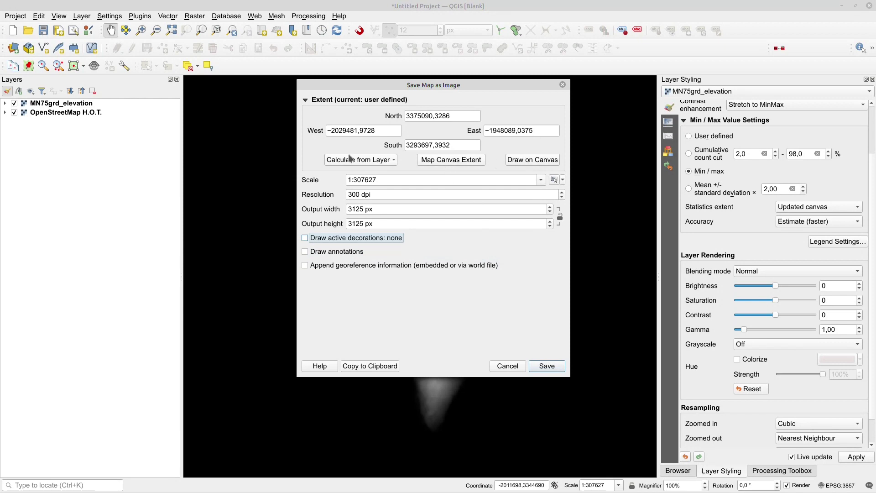
- Save the map image as elevation.jpg in the 3D_QGIS_Blender folder, overwriting the existing file
{"action": "left_click", "coordinate": [547, 366]}
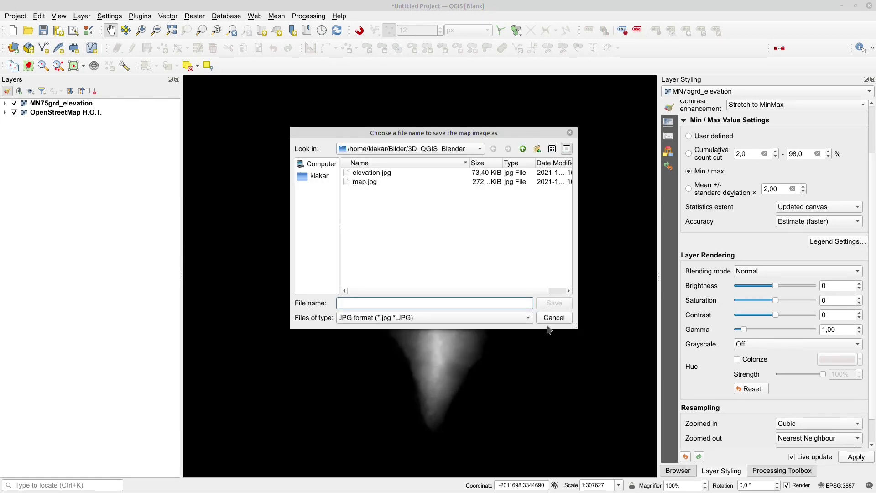
{"action": "left_click", "coordinate": [376, 175]}
{"action": "left_click", "coordinate": [551, 303]}
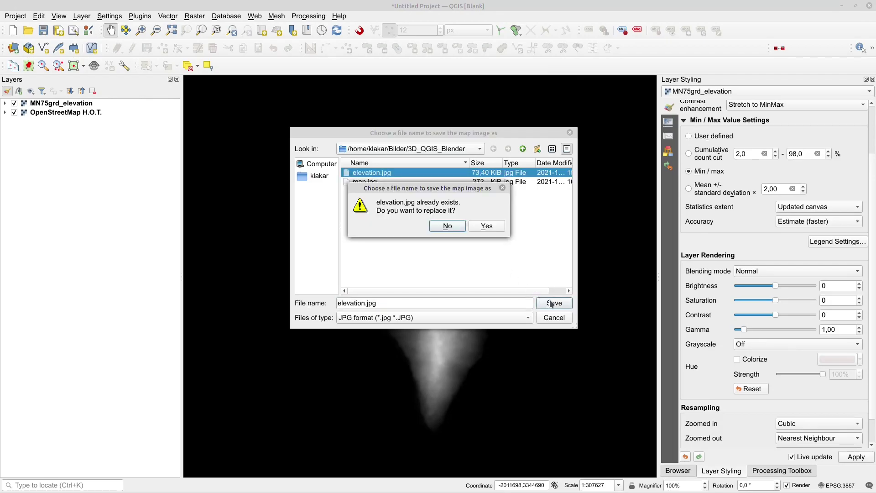
{"action": "left_click", "coordinate": [475, 228]}
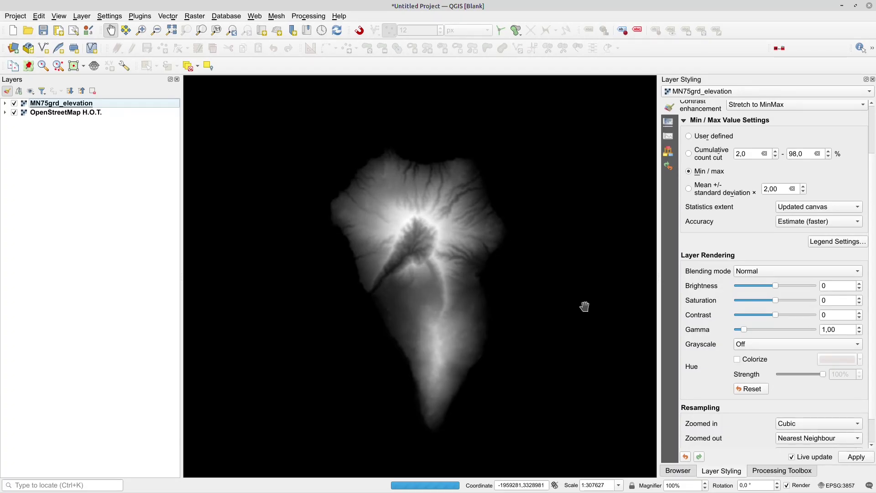
- View the newly exported elevation.jpg from its folder, close it and return to the QGIS map
{"action": "left_click", "coordinate": [463, 85]}
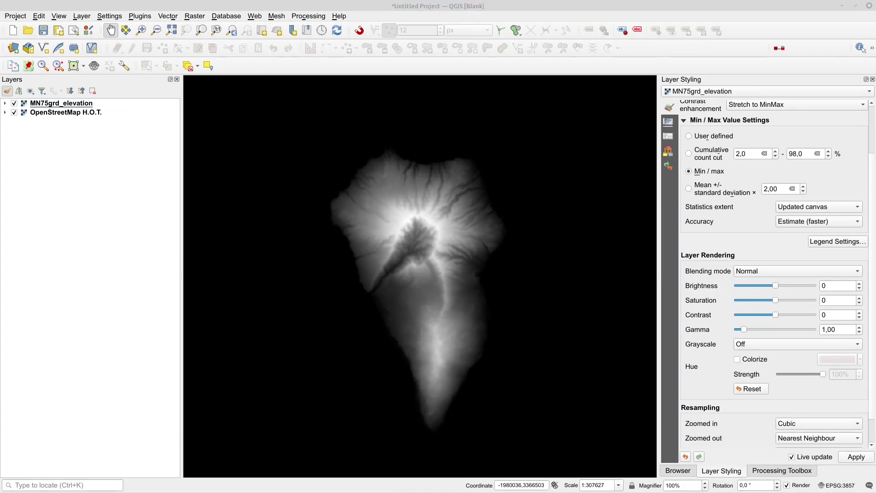
{"action": "key", "text": "Return"}
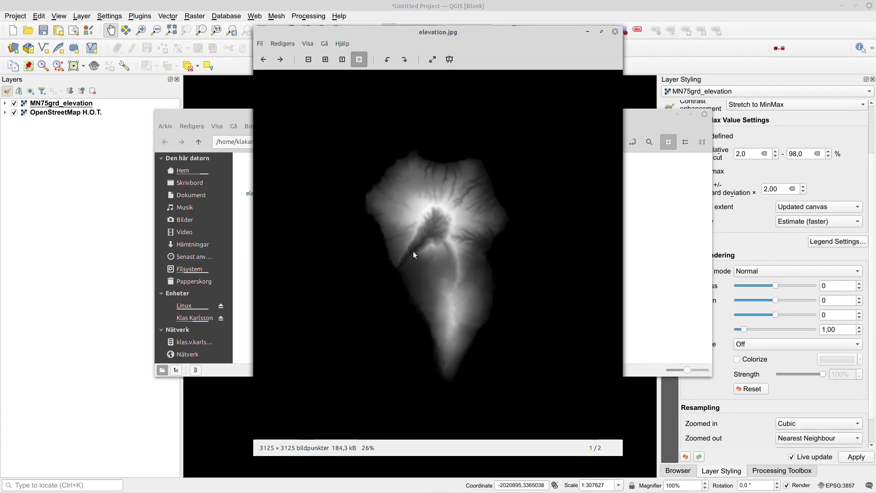
{"action": "left_click", "coordinate": [614, 32]}
{"action": "left_click", "coordinate": [67, 247]}
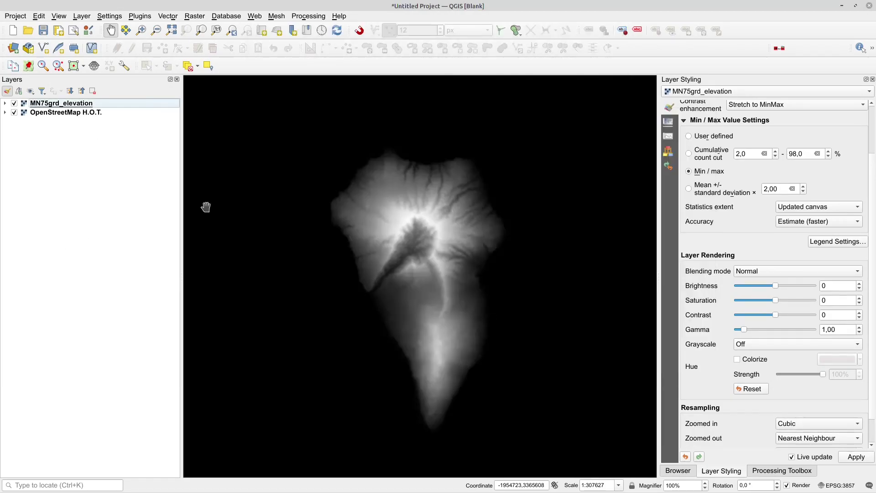
- Hide the MN75grd_elevation layer and start a map image export with an output size of 1000 × 1000 px
{"action": "left_click", "coordinate": [14, 103]}
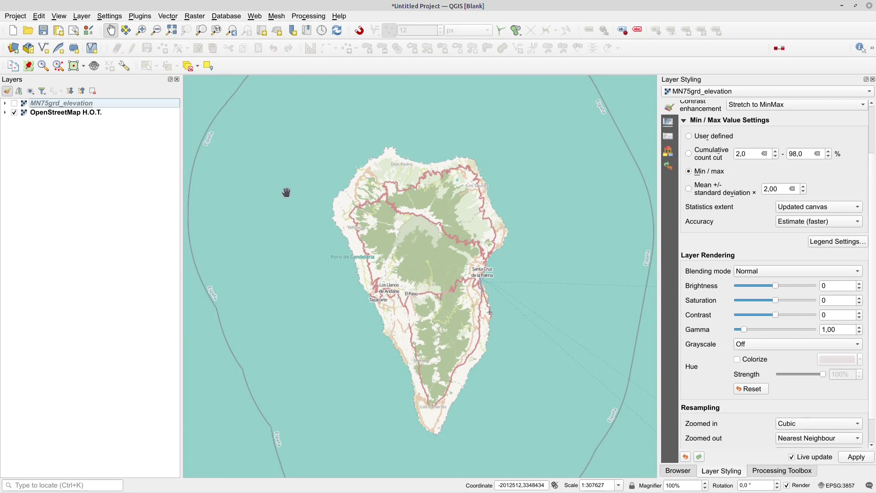
{"action": "left_click", "coordinate": [15, 18]}
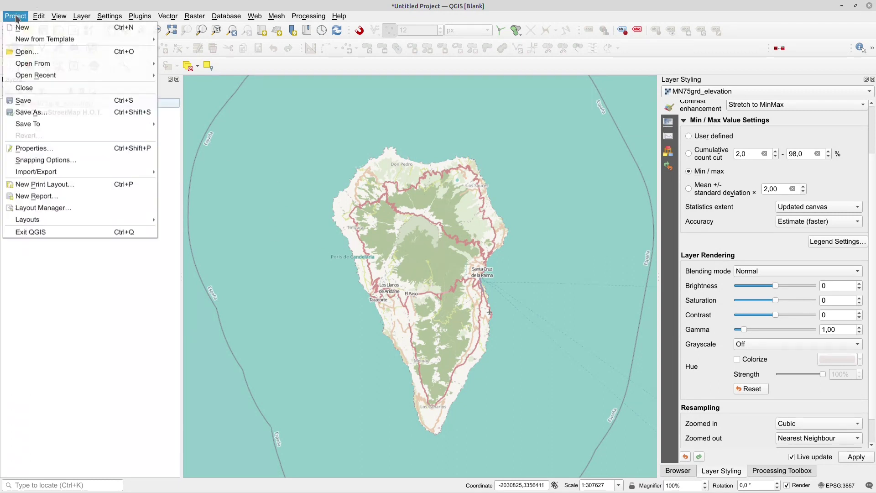
{"action": "mouse_move", "coordinate": [47, 176]}
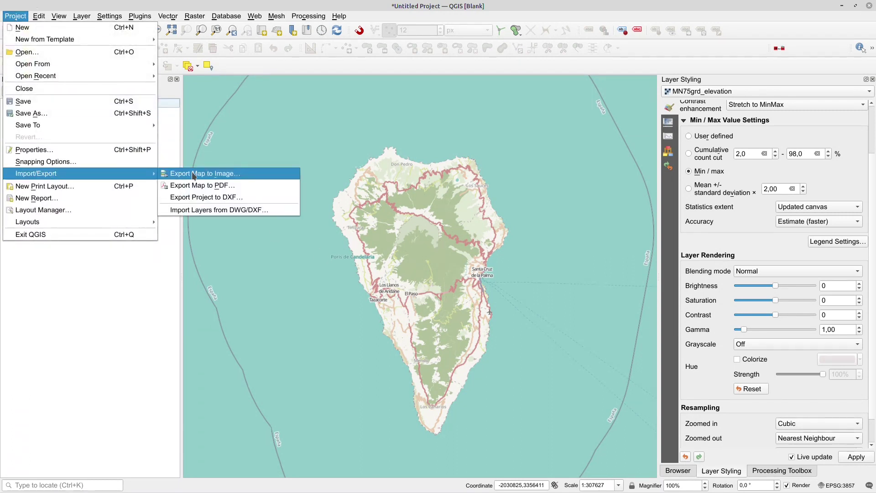
{"action": "left_click", "coordinate": [196, 174]}
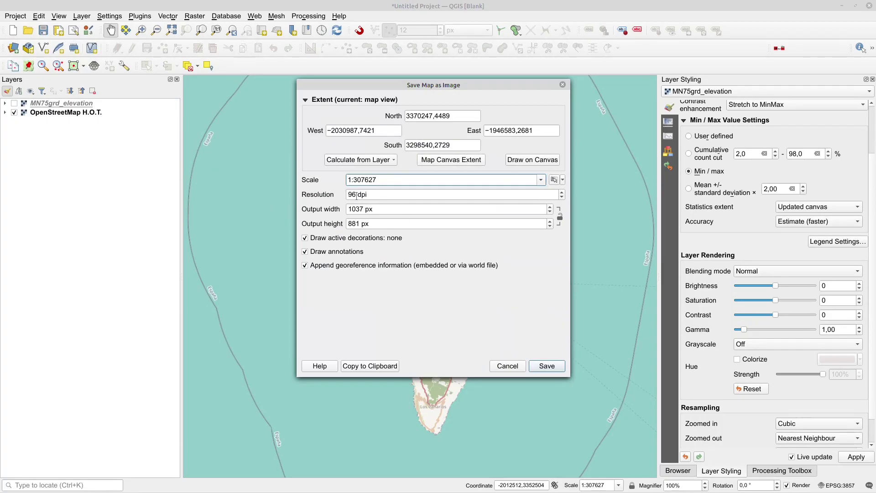
{"action": "left_click", "coordinate": [362, 207]}
{"action": "left_click_drag", "start_coordinate": [365, 208], "coordinate": [309, 208]}
{"action": "type", "text": "1000"}
{"action": "key", "text": "Tab"}
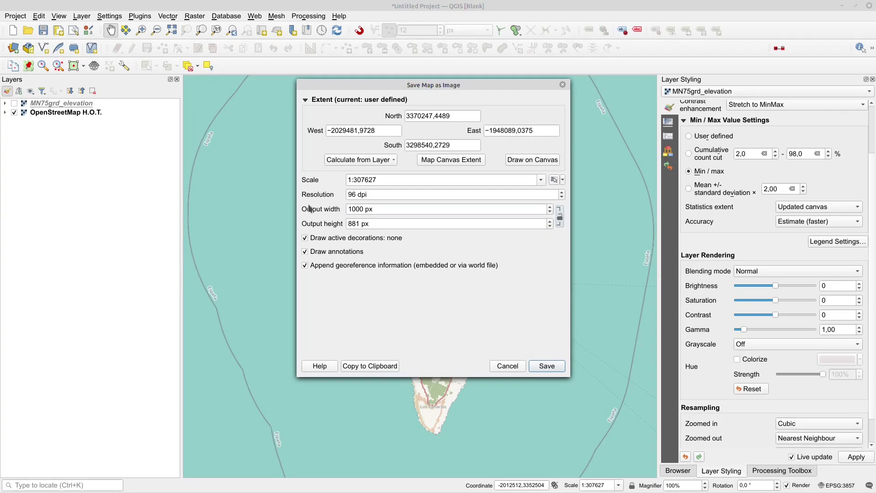
{"action": "type", "text": "1000"}
- Set the street map export to 300 dpi and exclude active decorations, annotations and georeference information
{"action": "left_click_drag", "start_coordinate": [355, 194], "coordinate": [335, 192]}
{"action": "type", "text": "300"}
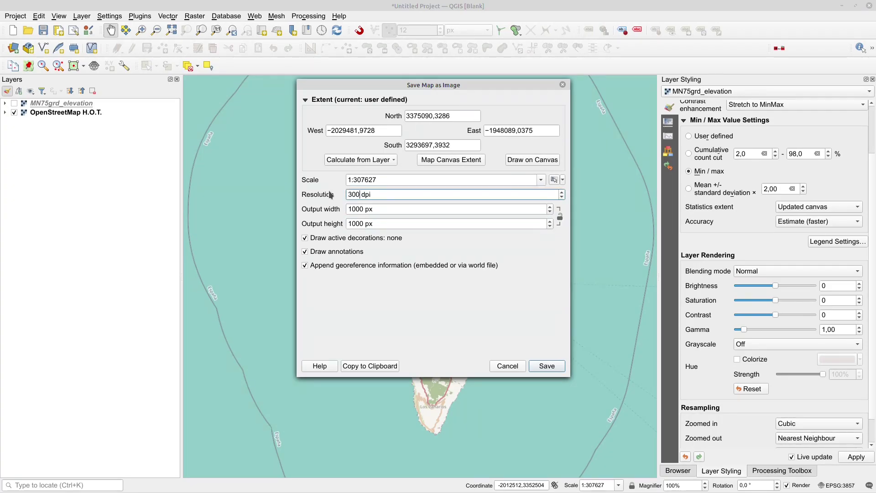
{"action": "left_click", "coordinate": [304, 237]}
{"action": "left_click", "coordinate": [305, 252]}
{"action": "left_click", "coordinate": [304, 265]}
- Save the street map image as map.jpg in the 3D_QGIS_Blender folder, replacing the existing file
{"action": "left_click", "coordinate": [545, 366]}
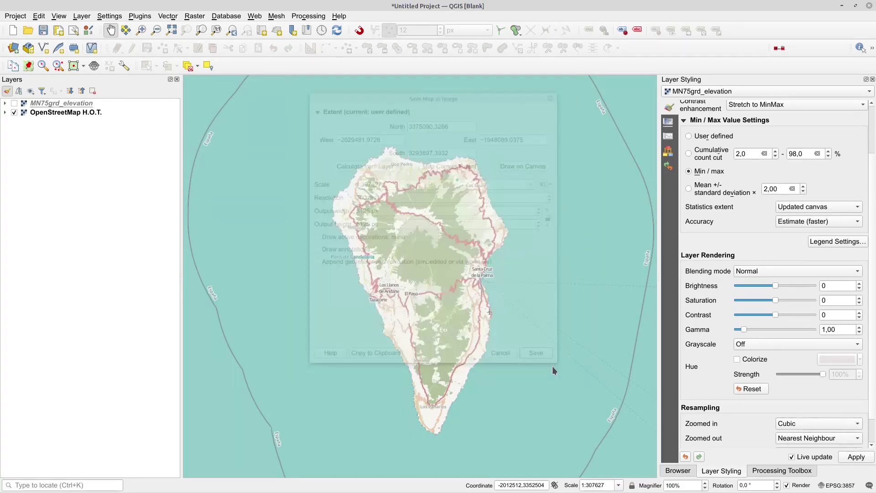
{"action": "left_click", "coordinate": [367, 182]}
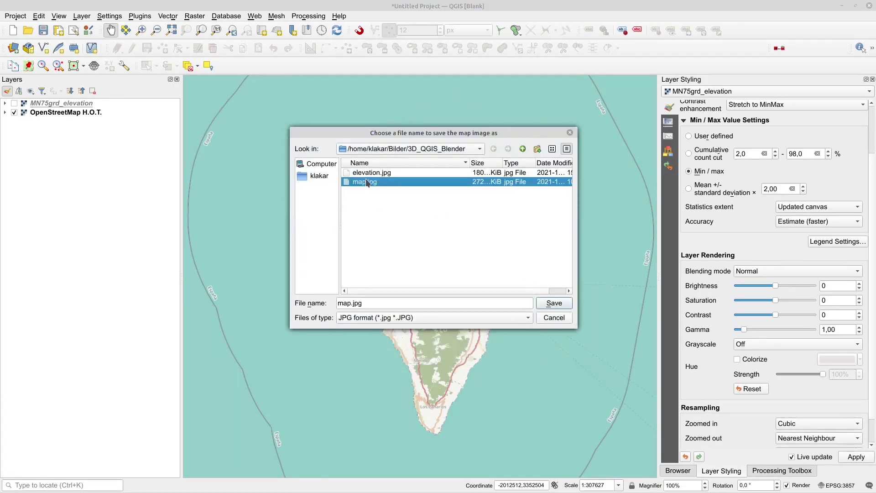
{"action": "left_click", "coordinate": [558, 305]}
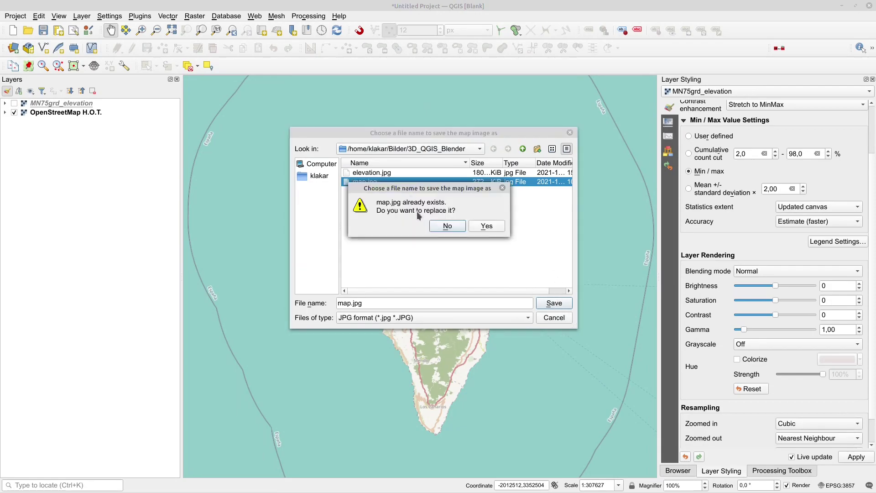
{"action": "left_click", "coordinate": [487, 226]}
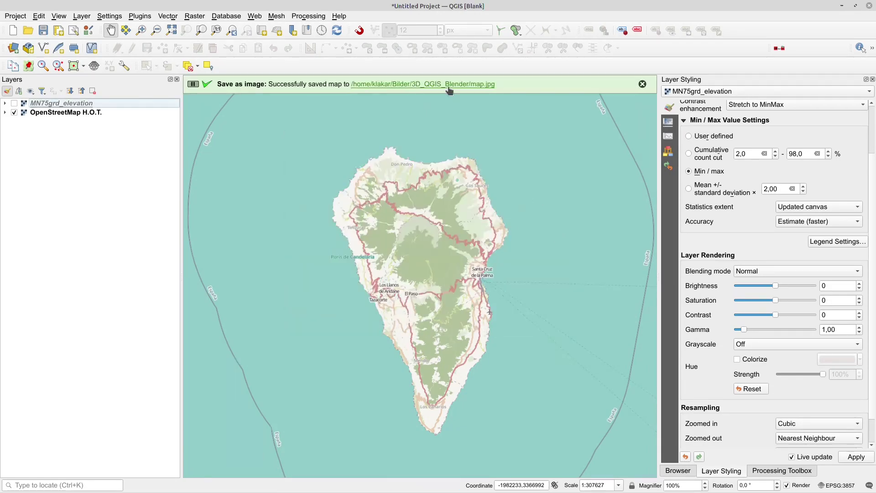
- Open the exported map.jpg, inspect its detail at actual size in full screen, and return to the QGIS map
{"action": "left_click", "coordinate": [450, 87]}
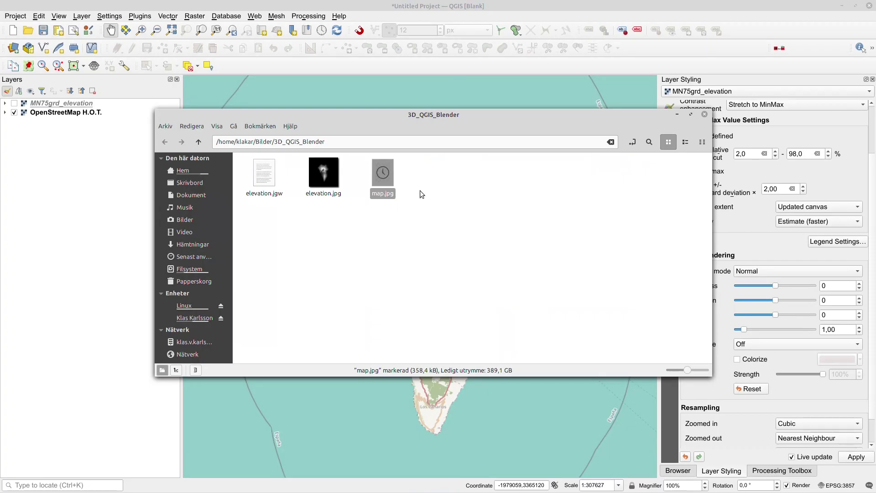
{"action": "double_click", "coordinate": [385, 179]}
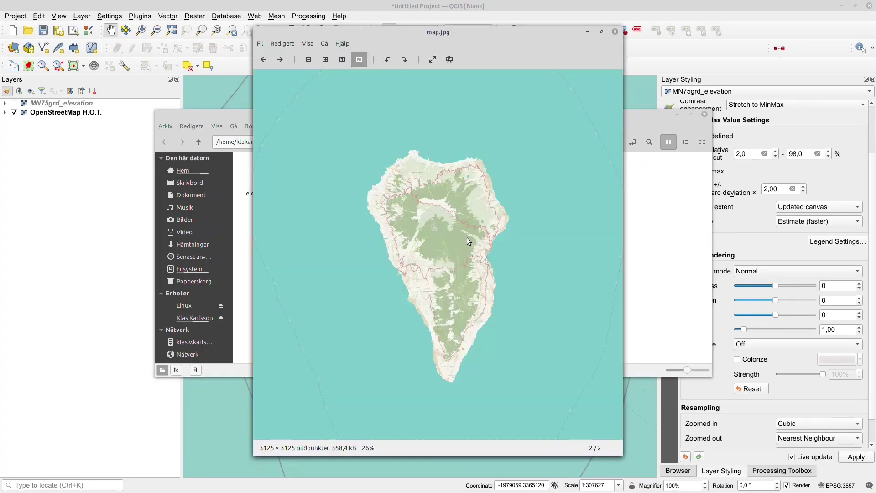
{"action": "left_click", "coordinate": [342, 60]}
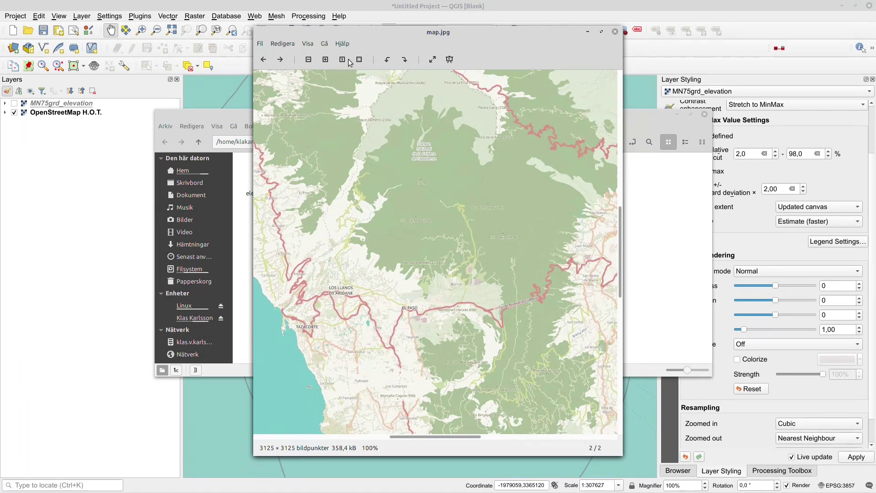
{"action": "left_click", "coordinate": [433, 59]}
{"action": "left_click_drag", "start_coordinate": [252, 145], "coordinate": [498, 364]}
{"action": "left_click_drag", "start_coordinate": [407, 233], "coordinate": [506, 311]}
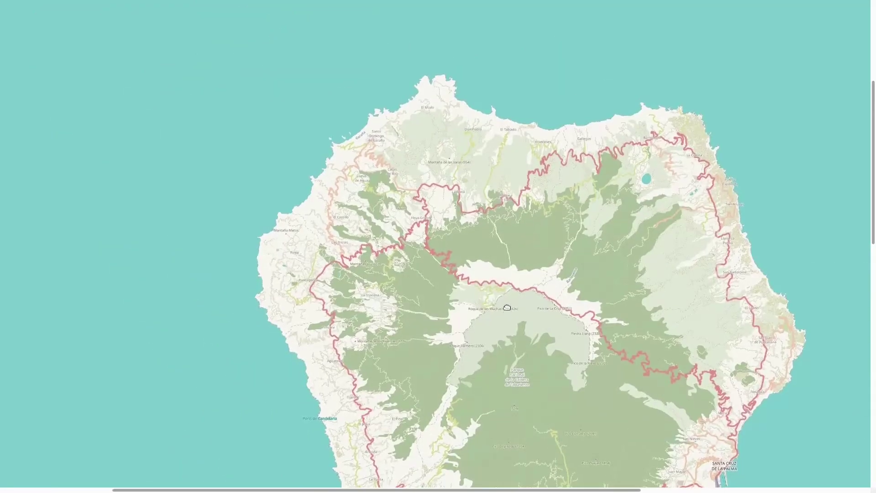
{"action": "scroll", "coordinate": [411, 313], "scroll_direction": "down", "scroll_amount": 10}
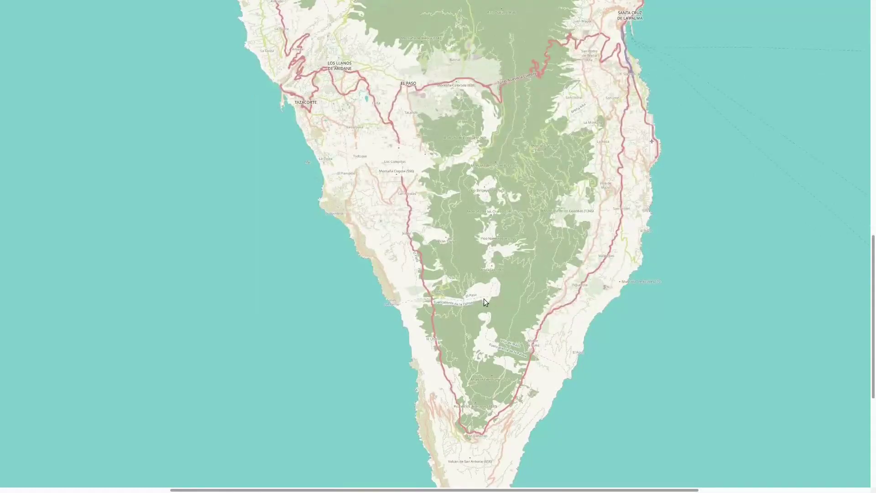
{"action": "key", "text": "Escape"}
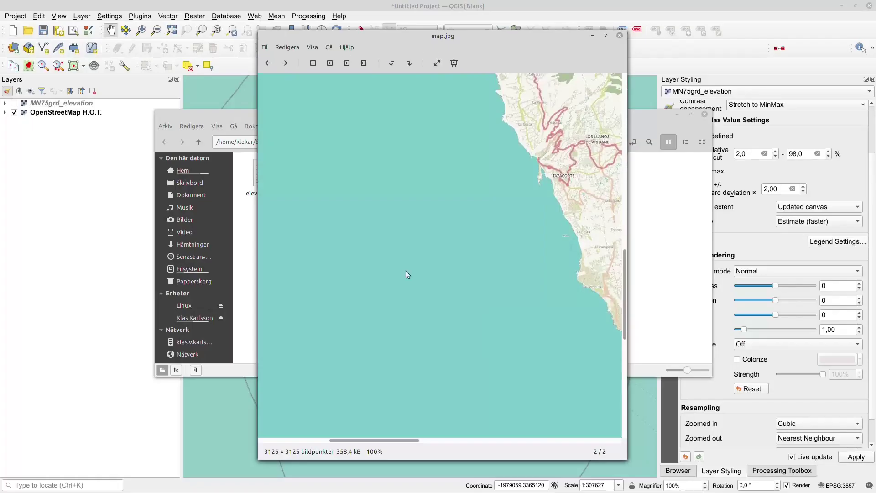
{"action": "left_click", "coordinate": [619, 36]}
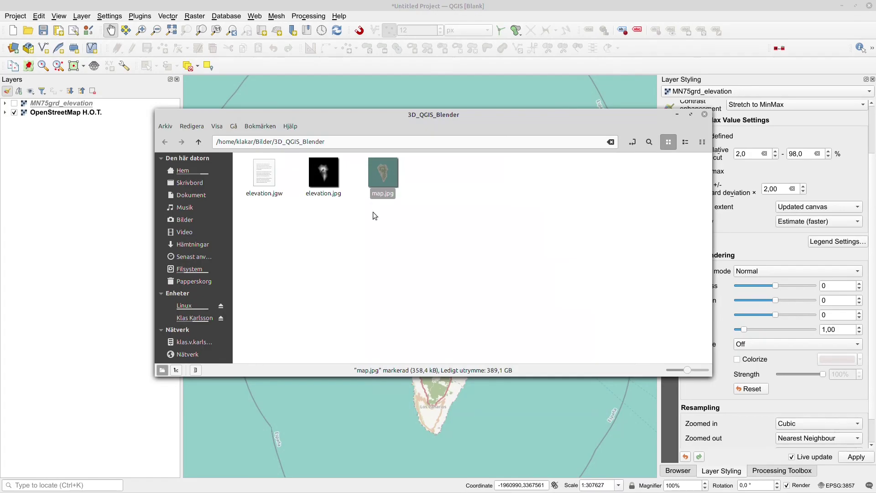
{"action": "left_click", "coordinate": [37, 145]}
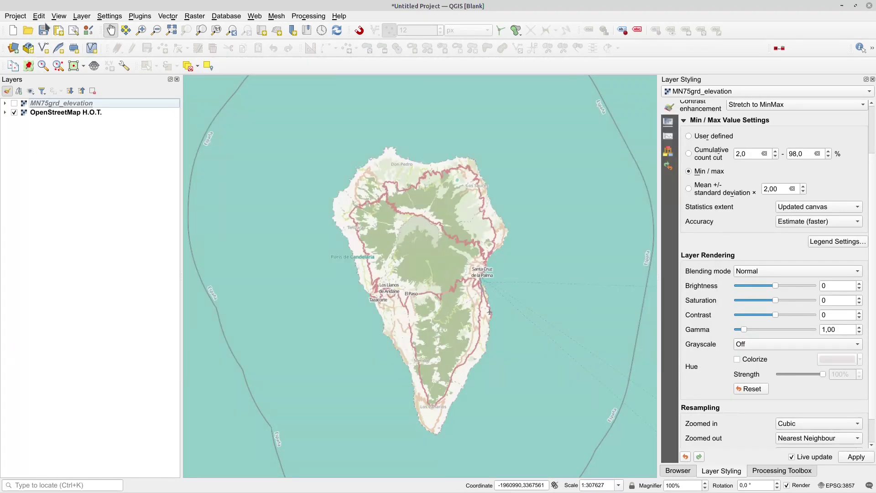
- Start another map image export at 600 dpi with an output size of 1000 × 1000 px
{"action": "left_click", "coordinate": [21, 17]}
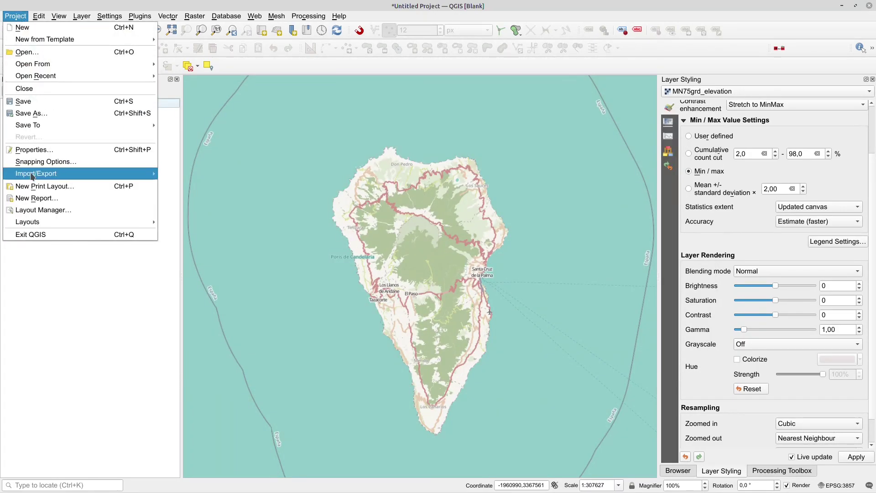
{"action": "mouse_move", "coordinate": [37, 174]}
{"action": "left_click", "coordinate": [191, 173]}
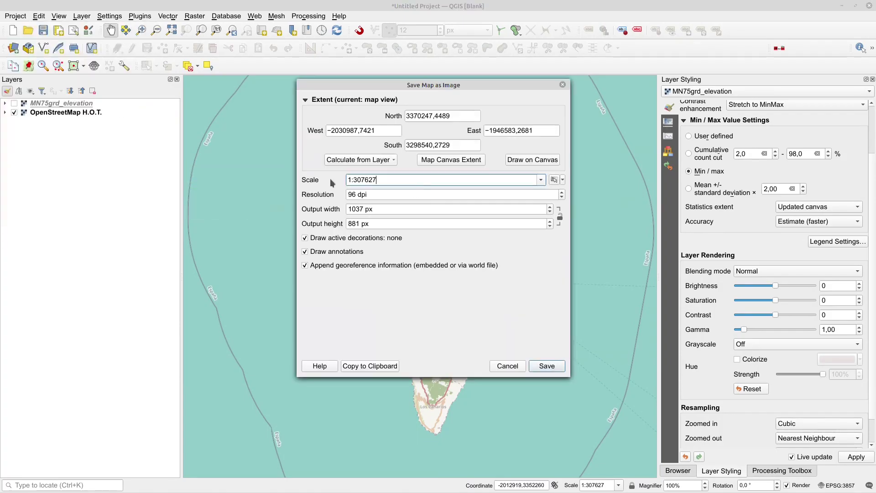
{"action": "double_click", "coordinate": [355, 194]}
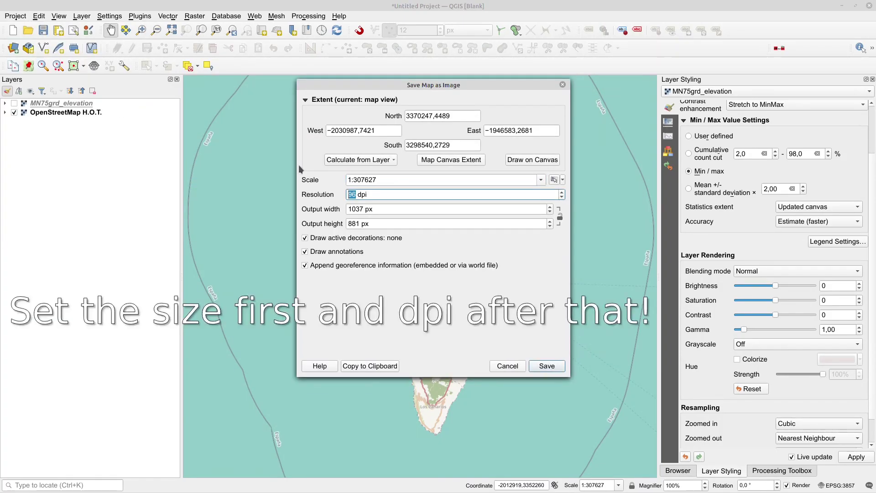
{"action": "type", "text": "600"}
{"action": "key", "text": "Tab"}
{"action": "type", "text": "1000"}
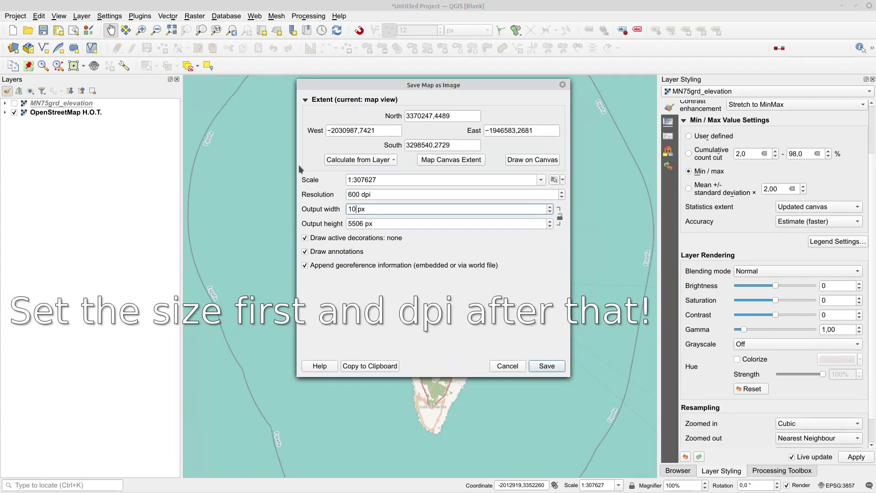
{"action": "key", "text": "Tab"}
{"action": "type", "text": "1000"}
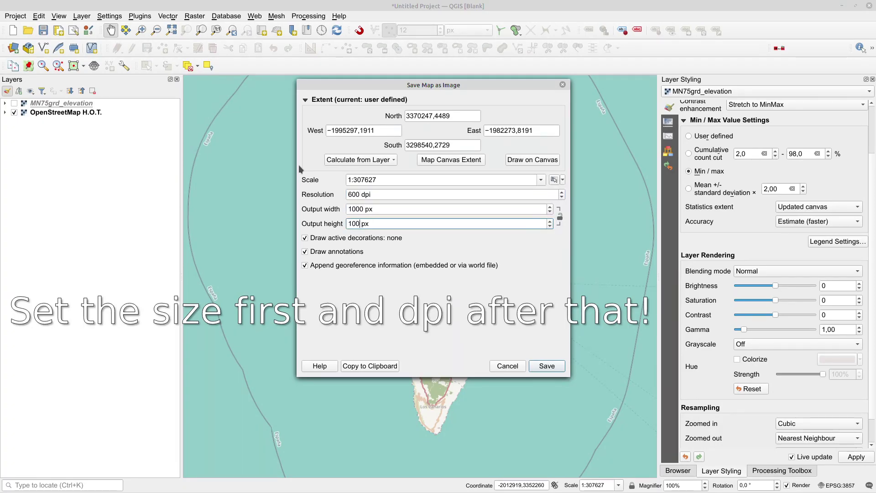
- Disable active decorations, annotations and georeference information for the 600 dpi export
{"action": "left_click", "coordinate": [304, 237]}
{"action": "left_click", "coordinate": [305, 251]}
{"action": "left_click", "coordinate": [304, 265]}
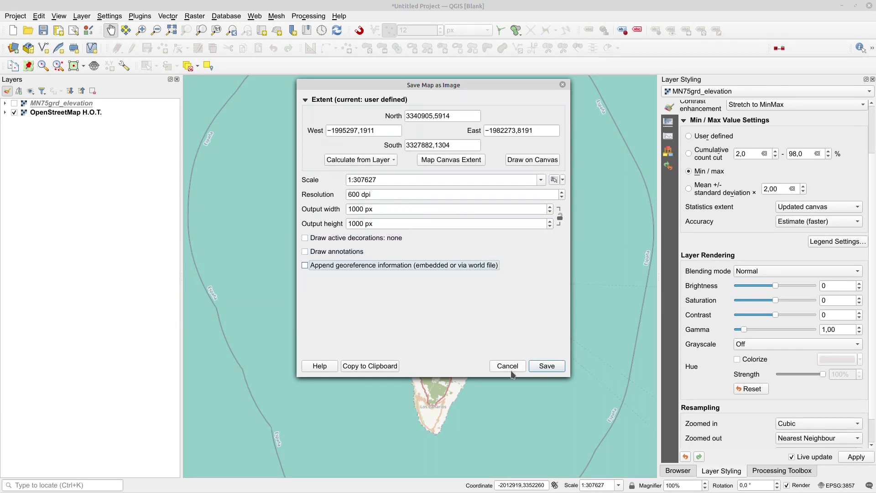
- Save the 600 dpi map image as map_hq.jpg in the 3D_QGIS_Blender folder
{"action": "left_click", "coordinate": [547, 366]}
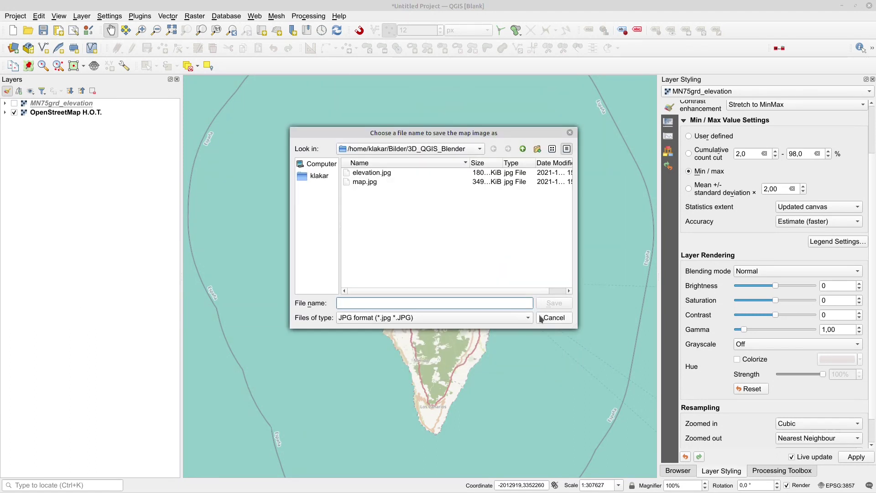
{"action": "left_click", "coordinate": [365, 182]}
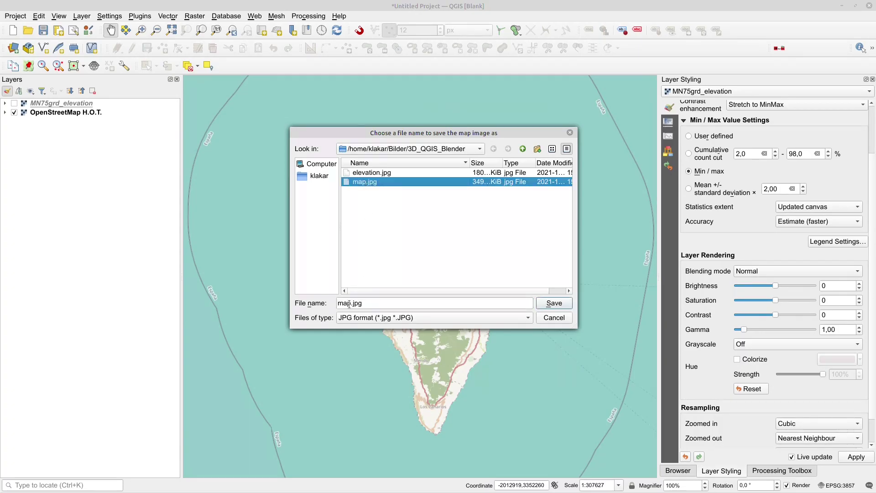
{"action": "type", "text": "_"}
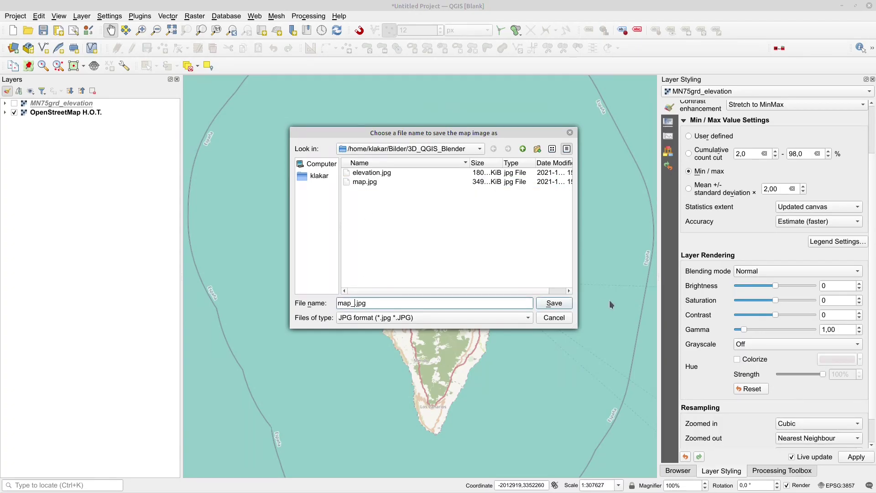
{"action": "type", "text": "hq"}
{"action": "key", "text": "Return"}
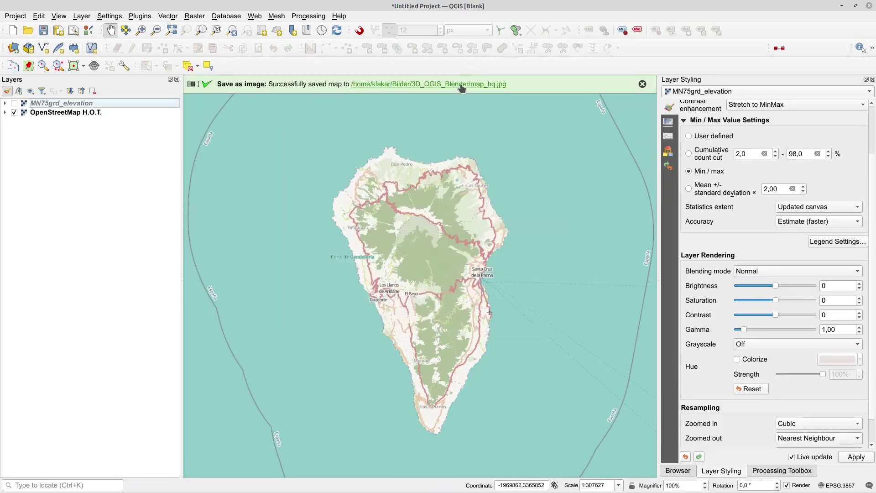
- Open the exported map_hq.jpg from its folder, check how much of the island it covers, and close the image
{"action": "left_click", "coordinate": [461, 86]}
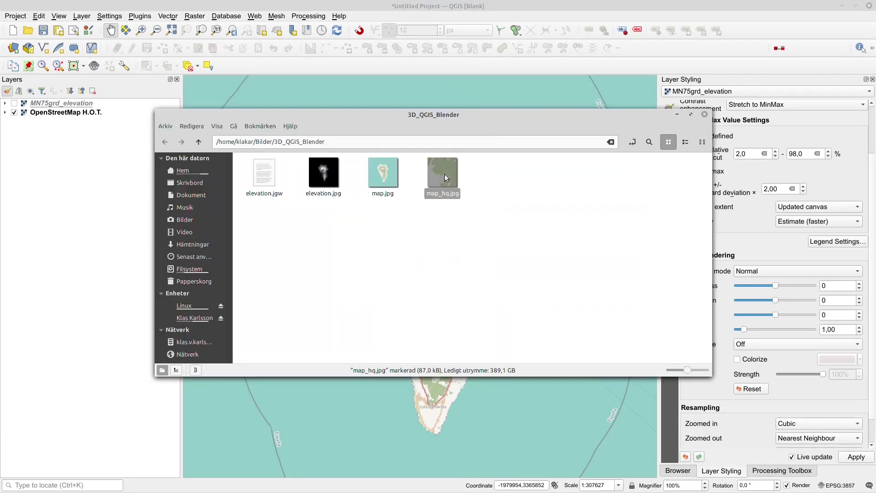
{"action": "double_click", "coordinate": [444, 182]}
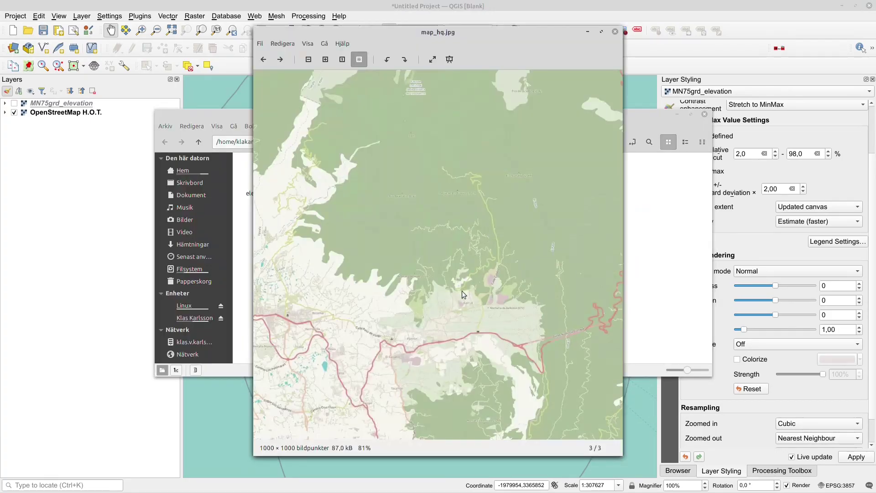
{"action": "left_click", "coordinate": [359, 61]}
{"action": "left_click", "coordinate": [614, 32]}
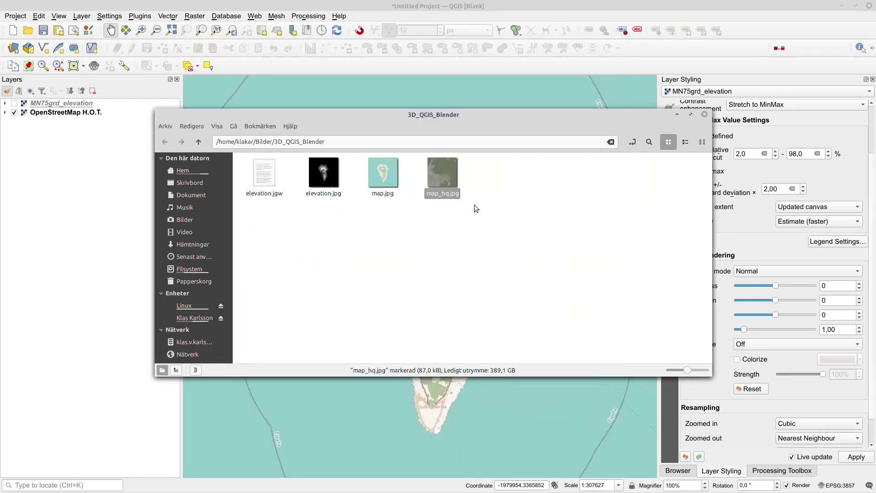
- Delete map_hq.jpg from the 3D_QGIS_Blender folder and return to the QGIS map
{"action": "left_click", "coordinate": [453, 271]}
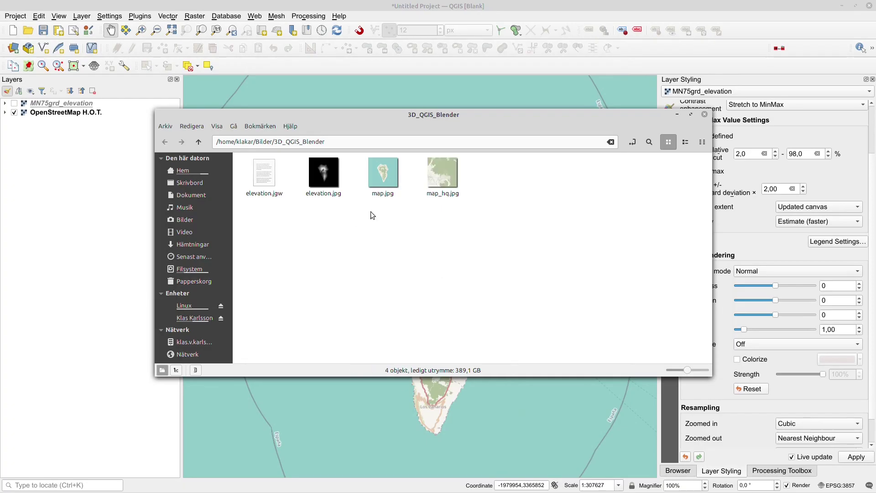
{"action": "left_click", "coordinate": [445, 173]}
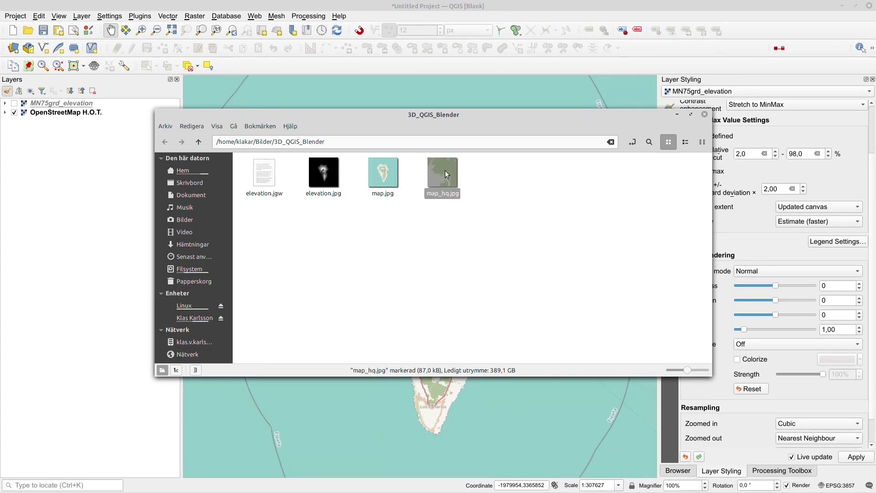
{"action": "key", "text": "Delete"}
{"action": "left_click", "coordinate": [100, 211]}
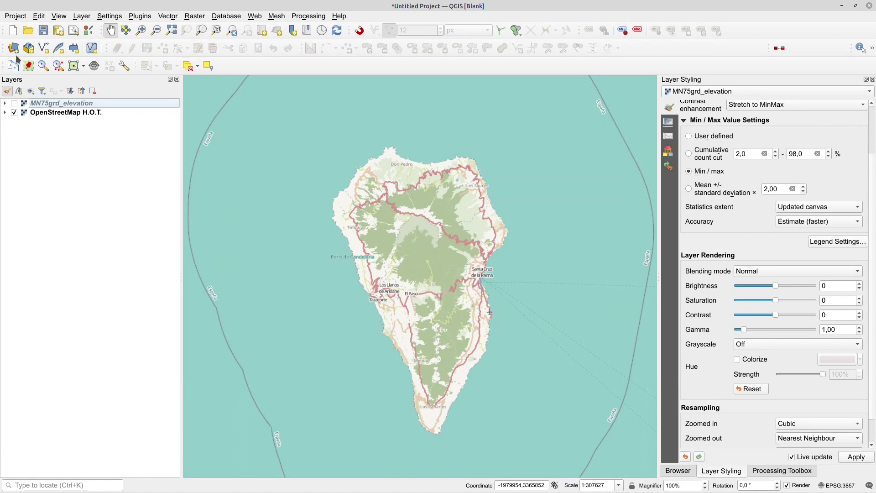
- Start a new export of the map as an image with an output size of 1000 × 1000 px
{"action": "left_click", "coordinate": [16, 16]}
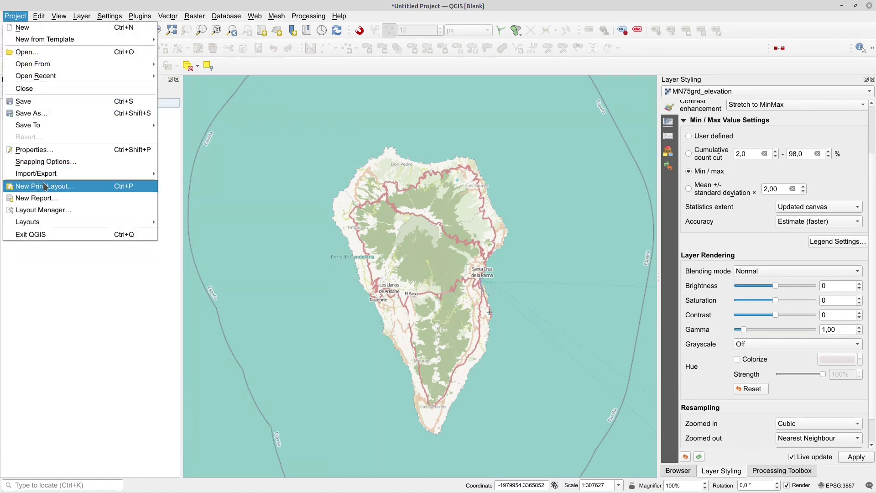
{"action": "mouse_move", "coordinate": [41, 173]}
{"action": "left_click", "coordinate": [173, 175]}
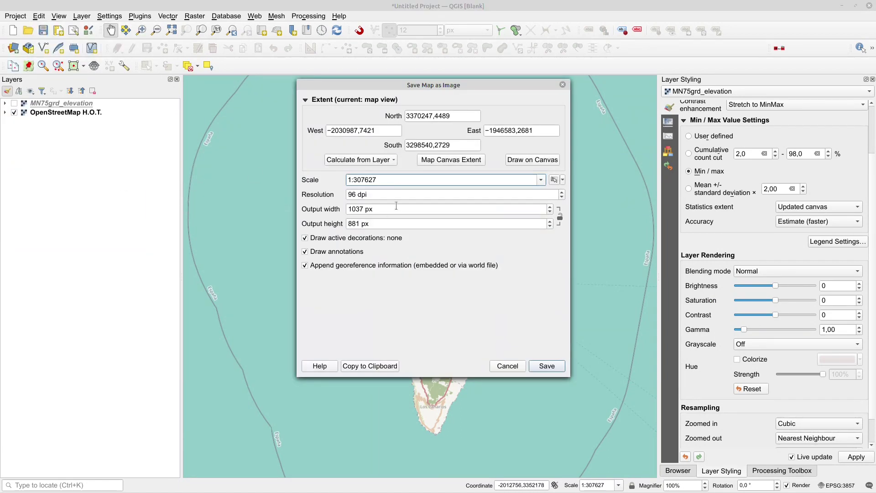
{"action": "left_click_drag", "start_coordinate": [363, 209], "coordinate": [315, 203]}
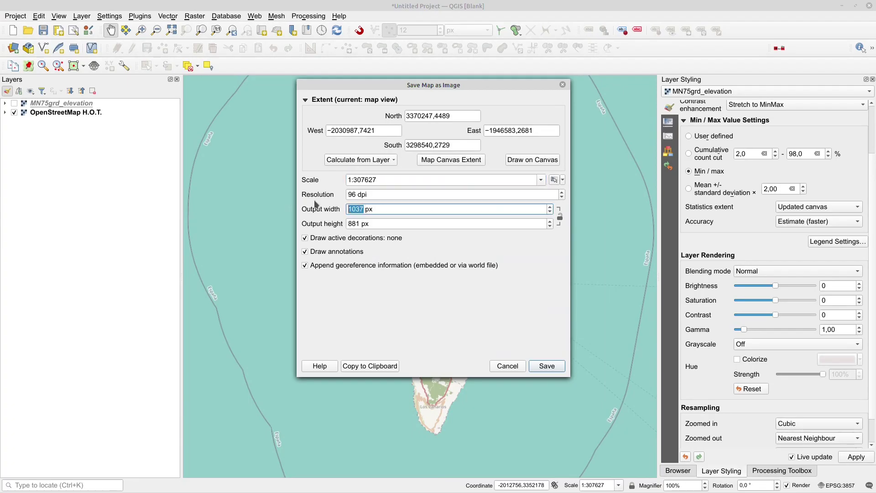
{"action": "type", "text": "1000"}
{"action": "key", "text": "Tab"}
{"action": "type", "text": "1000"}
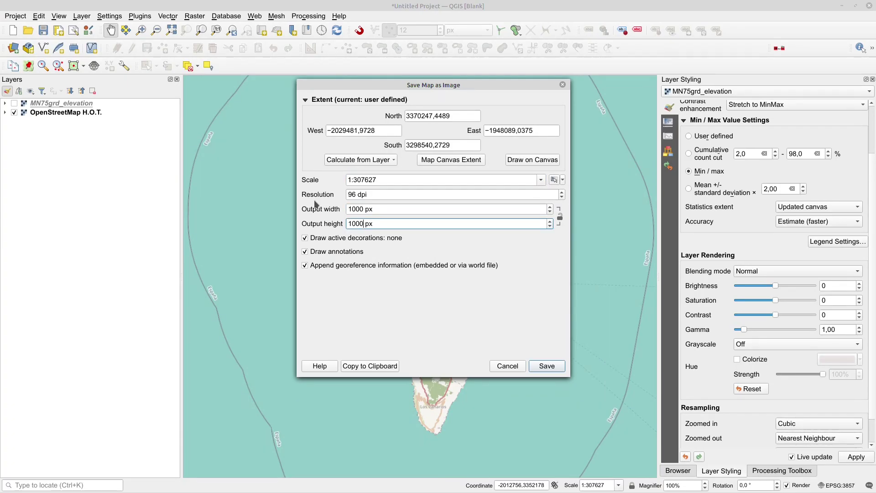
- Set the map export's resolution to 600 dpi, letting the output size scale with it
{"action": "double_click", "coordinate": [356, 195]}
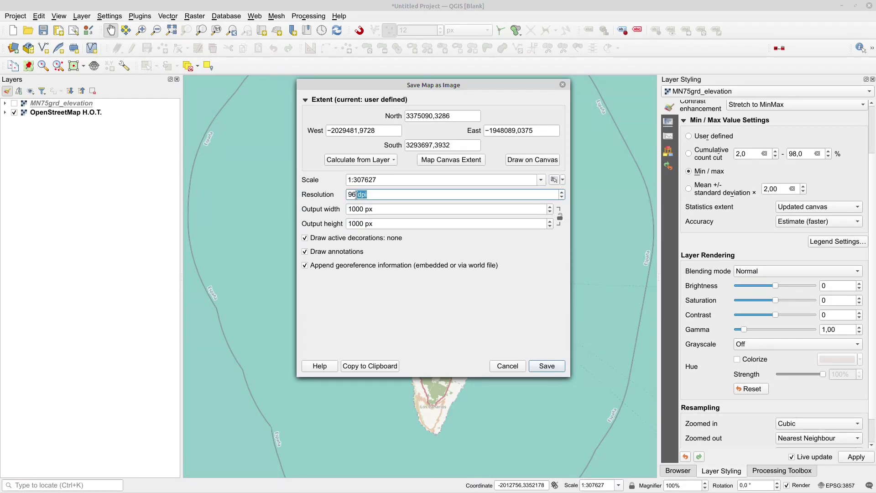
{"action": "left_click_drag", "start_coordinate": [355, 195], "coordinate": [337, 196]}
{"action": "type", "text": "600"}
{"action": "key", "text": "Tab"}
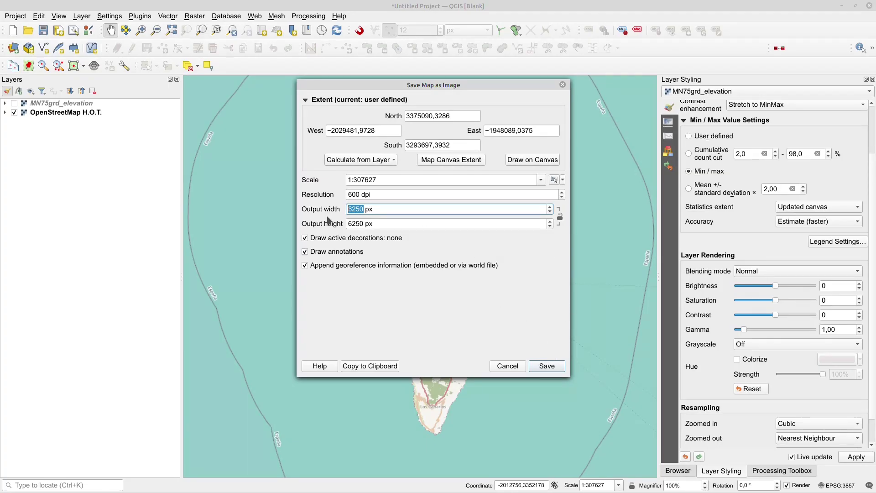
- Save the high-resolution map image as map_hq.jpg in the 3D_QGIS_Blender folder
{"action": "left_click", "coordinate": [547, 369]}
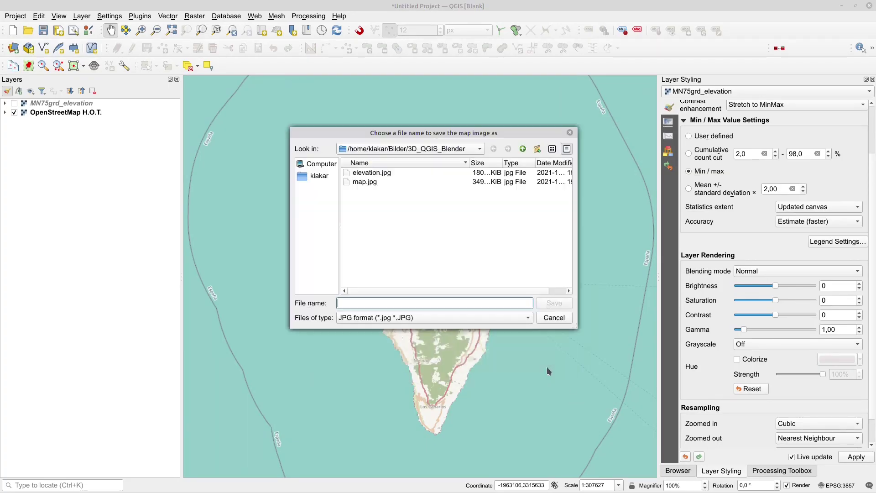
{"action": "left_click", "coordinate": [365, 182]}
{"action": "left_click", "coordinate": [350, 303]}
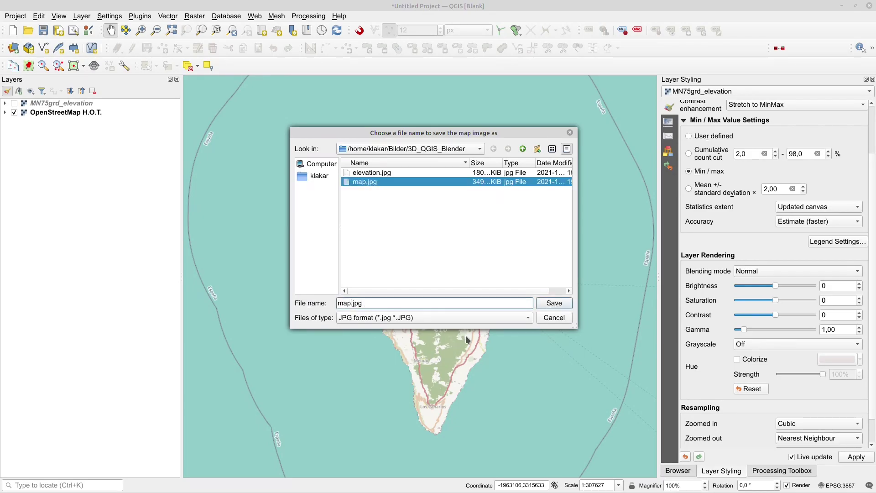
{"action": "type", "text": "_hq"}
{"action": "left_click", "coordinate": [554, 305]}
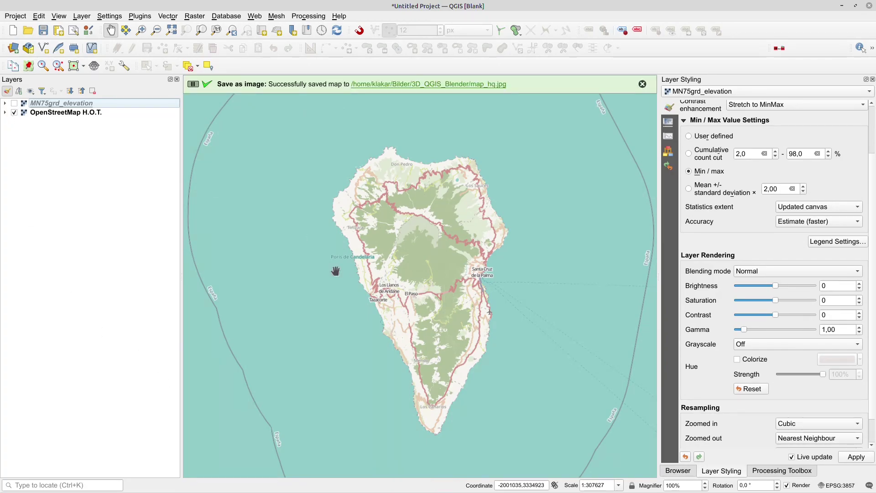
- Open the new map_hq.jpg, inspect the island's road and label detail at actual size, and close the image and its folder
{"action": "left_click", "coordinate": [431, 85]}
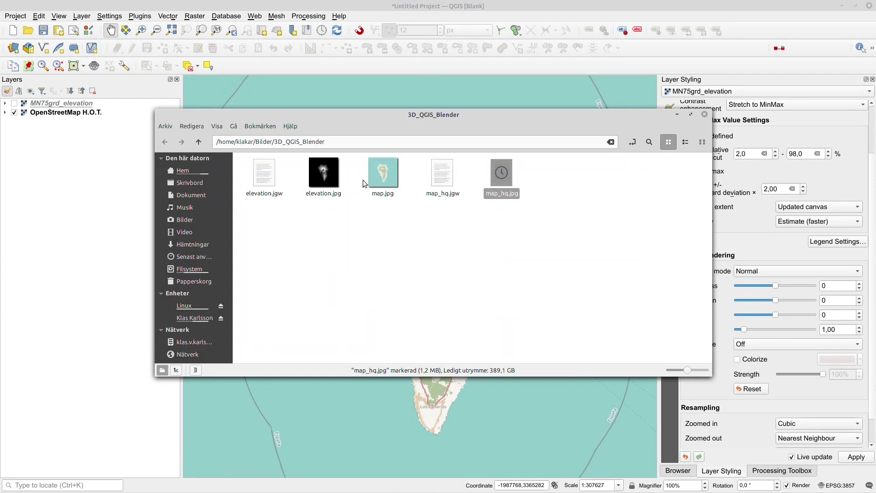
{"action": "double_click", "coordinate": [510, 181]}
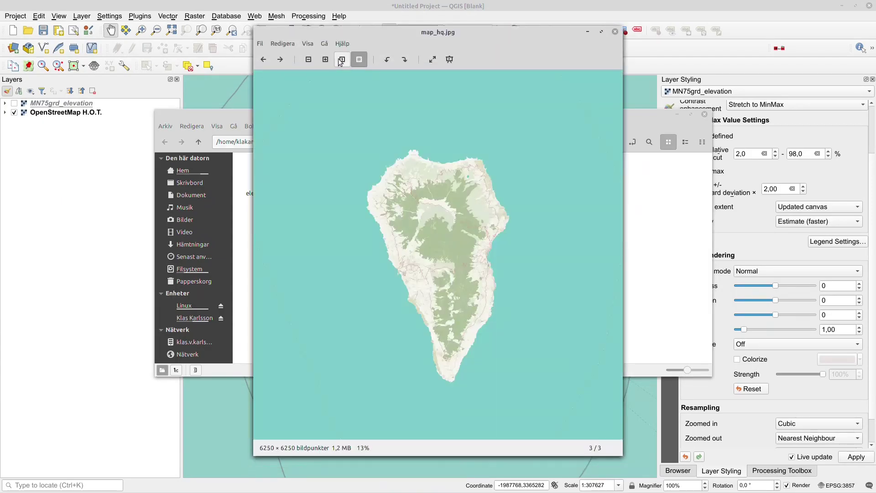
{"action": "left_click", "coordinate": [339, 61]}
{"action": "left_click_drag", "start_coordinate": [466, 356], "coordinate": [548, 310]}
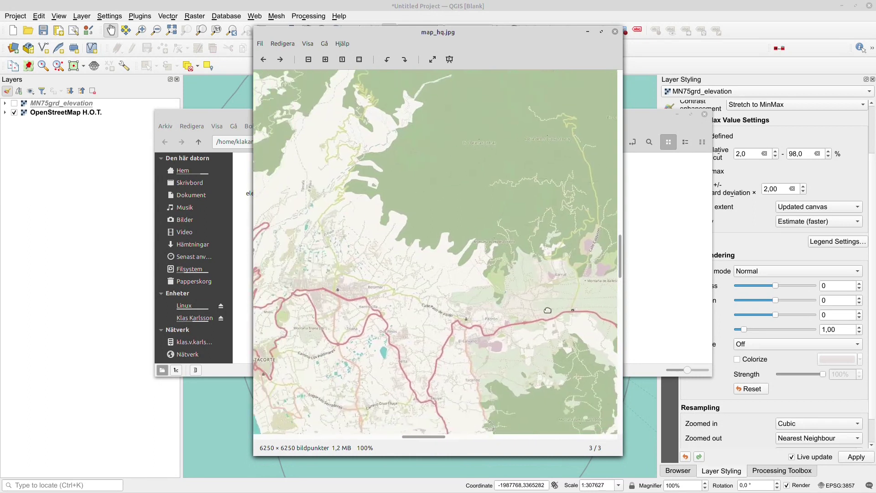
{"action": "left_click_drag", "start_coordinate": [458, 327], "coordinate": [536, 254]}
{"action": "left_click_drag", "start_coordinate": [450, 223], "coordinate": [495, 384]}
{"action": "left_click_drag", "start_coordinate": [422, 268], "coordinate": [520, 385]}
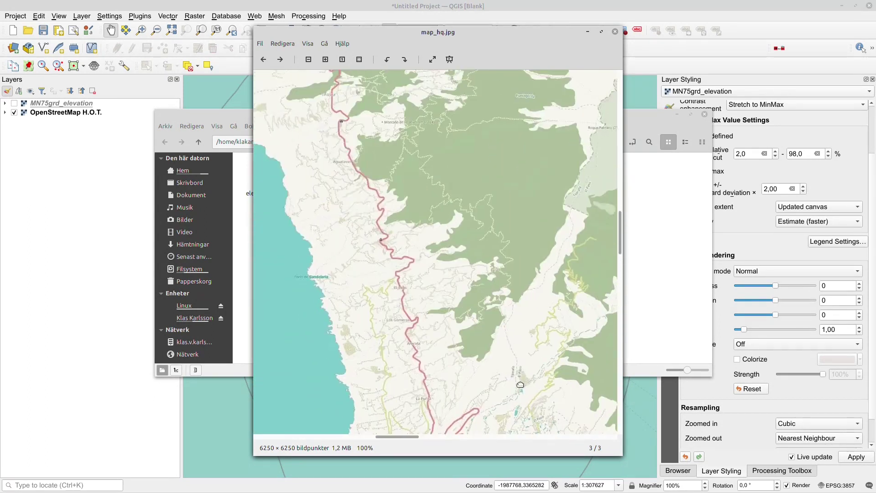
{"action": "left_click_drag", "start_coordinate": [485, 287], "coordinate": [492, 328]}
{"action": "left_click_drag", "start_coordinate": [480, 258], "coordinate": [478, 381]}
{"action": "left_click_drag", "start_coordinate": [428, 220], "coordinate": [555, 328]}
{"action": "left_click_drag", "start_coordinate": [530, 168], "coordinate": [308, 350]}
{"action": "left_click_drag", "start_coordinate": [457, 185], "coordinate": [419, 208]}
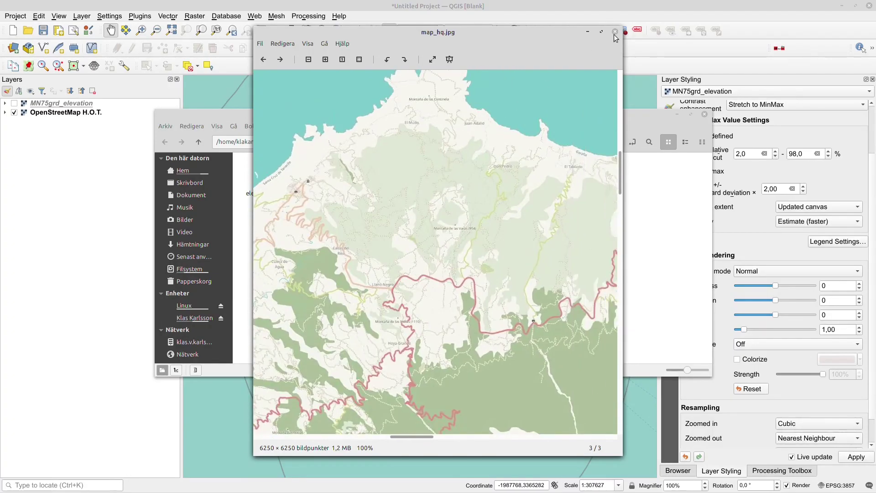
{"action": "left_click", "coordinate": [614, 32]}
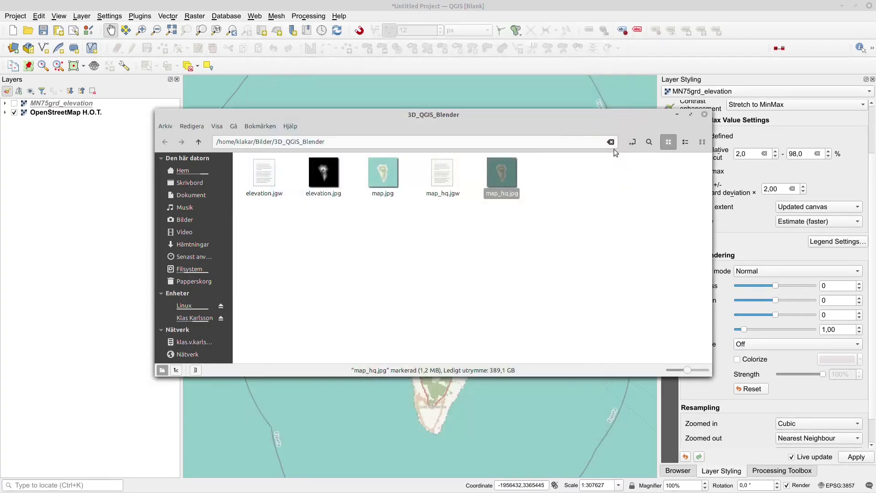
{"action": "left_click", "coordinate": [704, 114]}
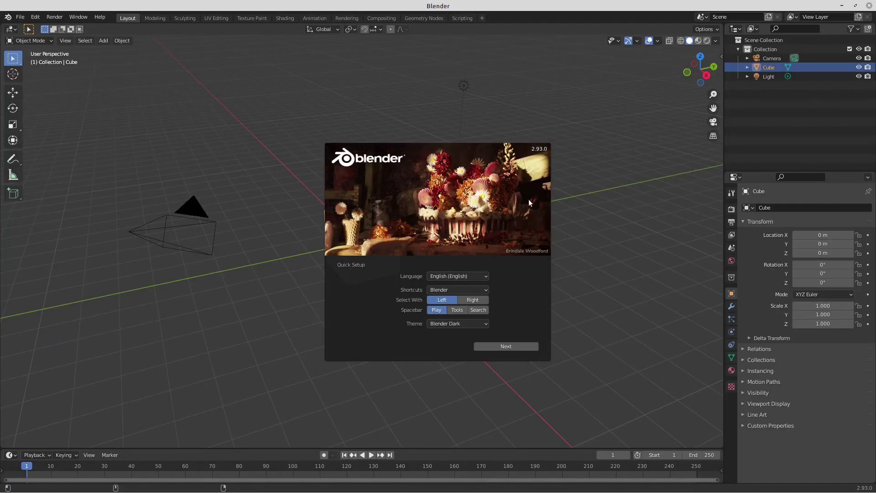
- Switch to Blender, dismiss the splash screen, and examine the default cube scene from different angles and distances
{"action": "left_click", "coordinate": [276, 226]}
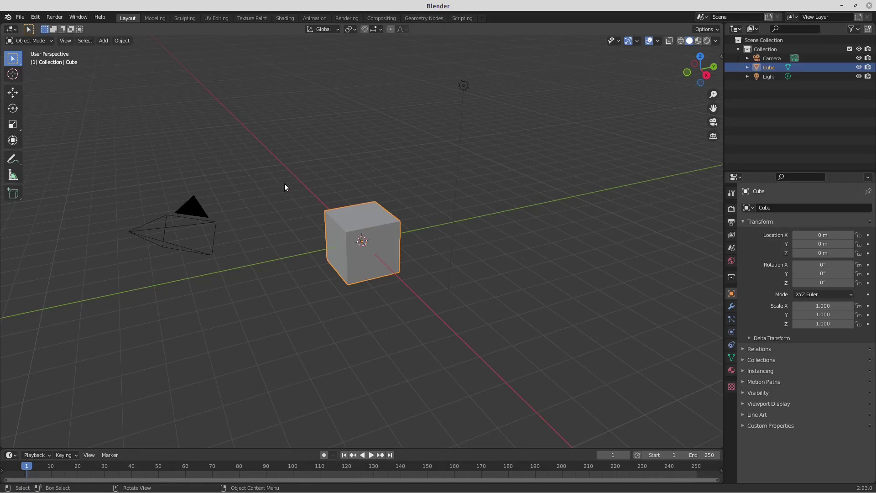
{"action": "mouse_move", "coordinate": [314, 223]}
{"action": "middle_mouse_down"}
{"action": "mouse_move", "coordinate": [361, 188]}
{"action": "mouse_move", "coordinate": [281, 214]}
{"action": "mouse_move", "coordinate": [341, 261]}
{"action": "mouse_move", "coordinate": [401, 243]}
{"action": "mouse_move", "coordinate": [397, 206]}
{"action": "mouse_move", "coordinate": [342, 206]}
{"action": "mouse_move", "coordinate": [316, 221]}
{"action": "middle_mouse_up"}
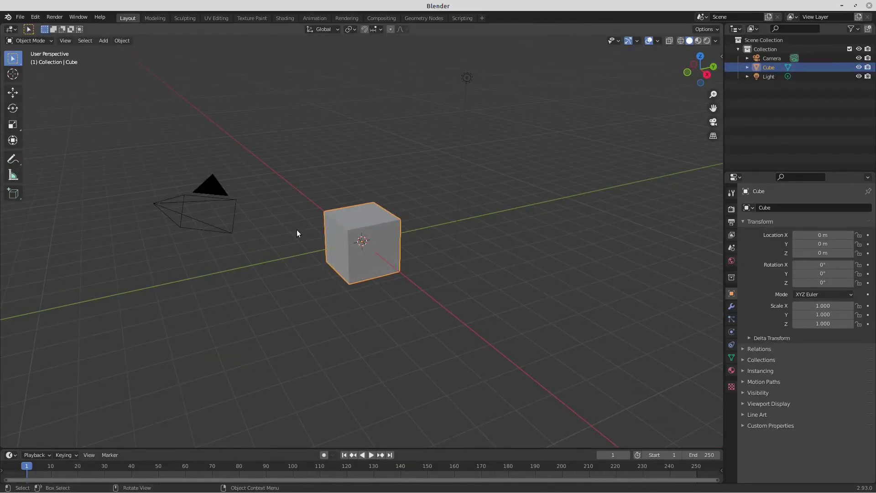
{"action": "middle_click_drag", "start_coordinate": [299, 223], "coordinate": [386, 237]}
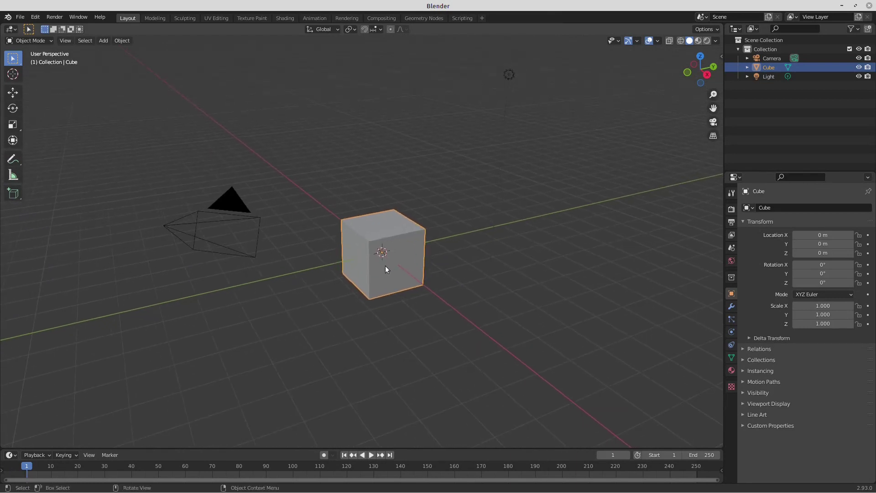
{"action": "scroll", "coordinate": [383, 264], "scroll_direction": "up", "scroll_amount": 2}
{"action": "scroll", "coordinate": [382, 260], "scroll_direction": "down", "scroll_amount": 5}
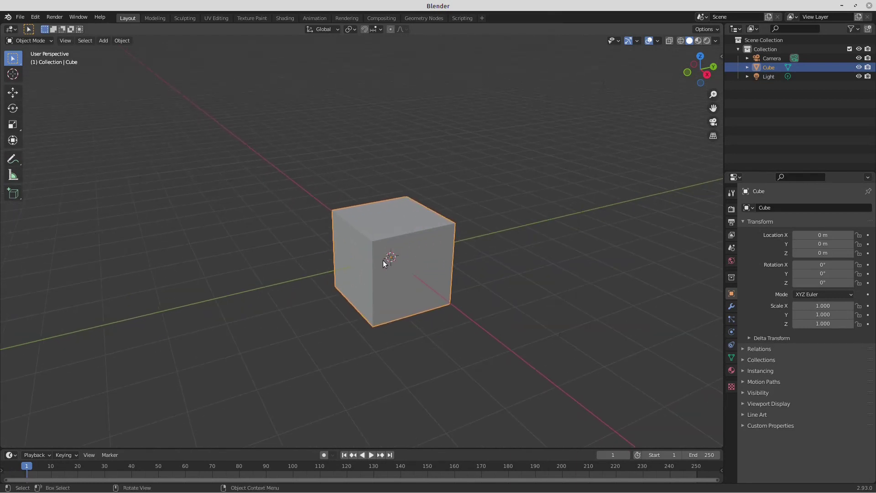
{"action": "scroll", "coordinate": [382, 261], "scroll_direction": "up", "scroll_amount": 6}
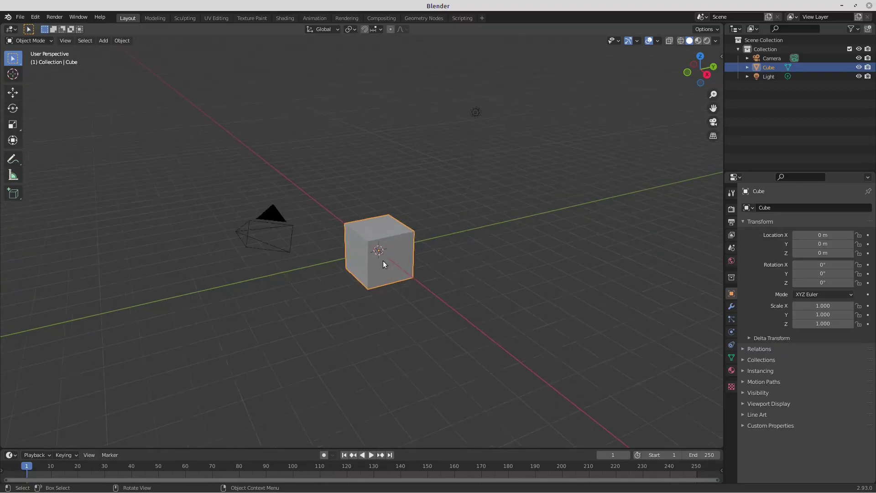
{"action": "scroll", "coordinate": [382, 261], "scroll_direction": "down", "scroll_amount": 3}
{"action": "scroll", "coordinate": [382, 264], "scroll_direction": "down", "scroll_amount": 2}
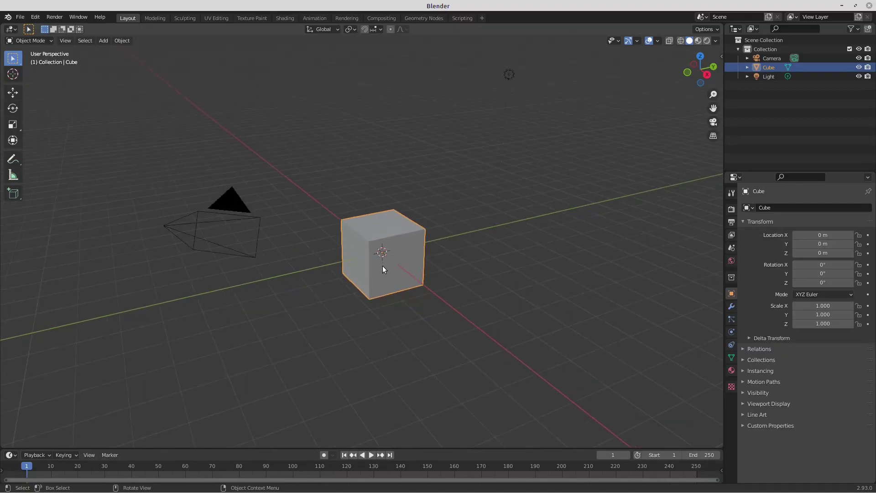
{"action": "scroll", "coordinate": [382, 266], "scroll_direction": "up", "scroll_amount": 3}
{"action": "scroll", "coordinate": [382, 267], "scroll_direction": "up", "scroll_amount": 1}
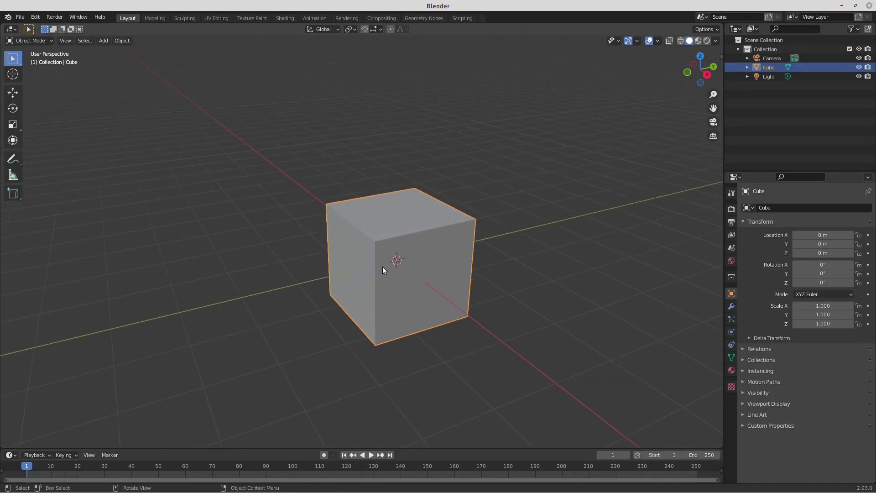
{"action": "scroll", "coordinate": [383, 267], "scroll_direction": "down", "scroll_amount": 3}
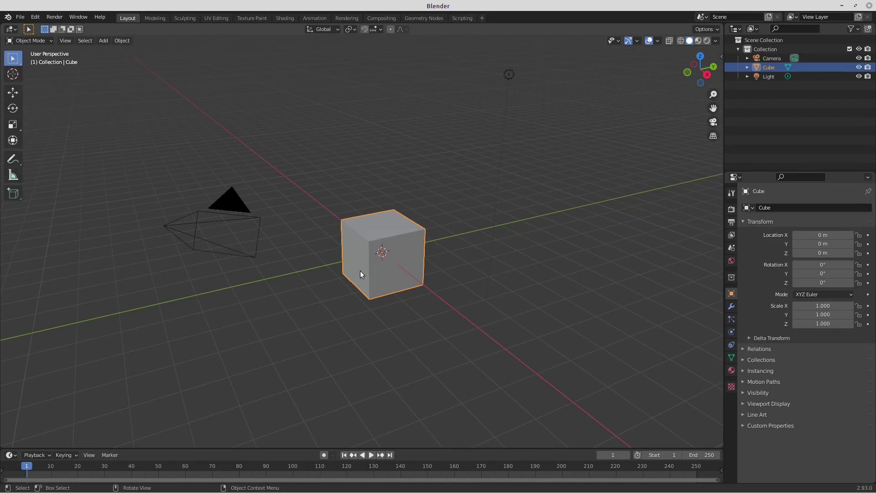
{"action": "middle_click_drag", "start_coordinate": [351, 285], "coordinate": [439, 228]}
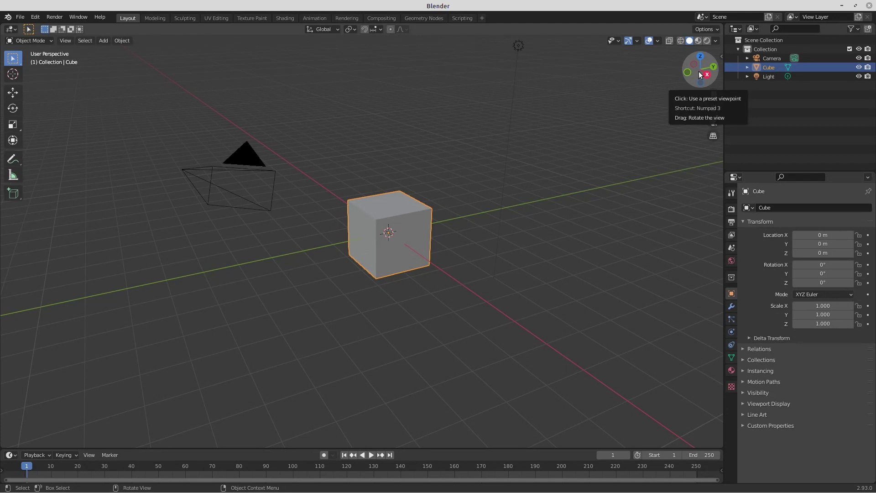
- Orbit, zoom and pan around the default cube using the viewport's navigation gizmos
{"action": "mouse_move", "coordinate": [700, 74]}
{"action": "left_mouse_down"}
{"action": "mouse_move", "coordinate": [691, 75]}
{"action": "mouse_move", "coordinate": [700, 82]}
{"action": "mouse_move", "coordinate": [695, 75]}
{"action": "left_mouse_up"}
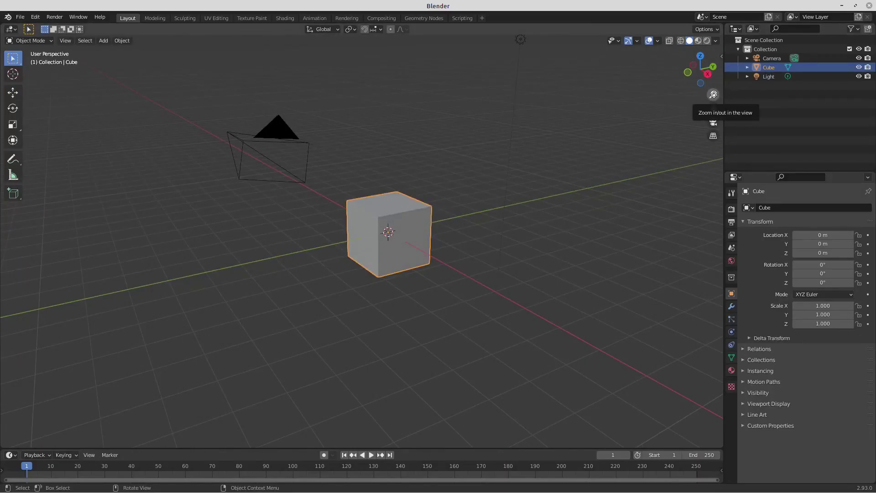
{"action": "left_click_drag", "start_coordinate": [713, 95], "coordinate": [712, 94]}
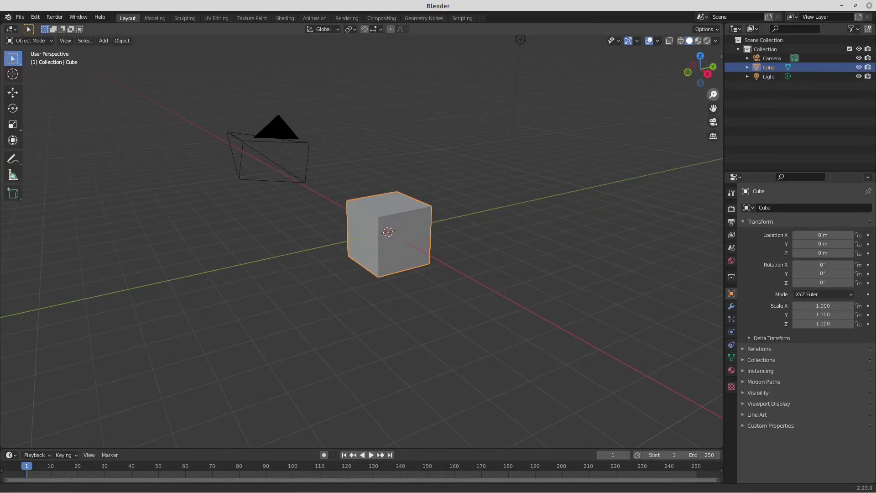
{"action": "mouse_move", "coordinate": [712, 95]}
{"action": "left_mouse_down"}
{"action": "mouse_move", "coordinate": [713, 103]}
{"action": "mouse_move", "coordinate": [712, 77]}
{"action": "mouse_move", "coordinate": [713, 95]}
{"action": "left_mouse_up"}
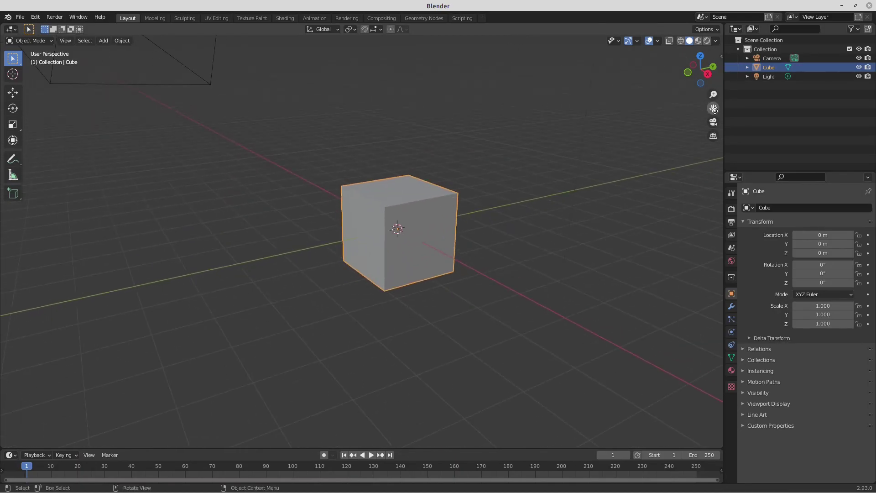
{"action": "left_click_drag", "start_coordinate": [713, 108], "coordinate": [628, 163]}
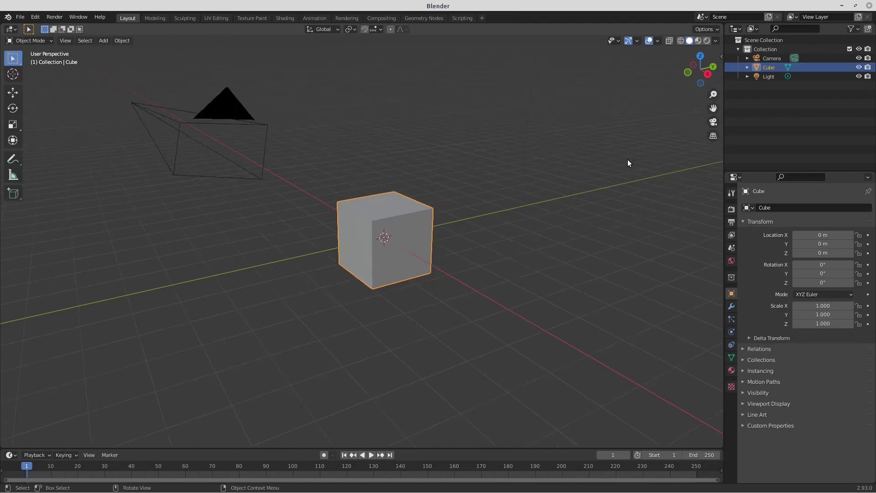
{"action": "scroll", "coordinate": [628, 163], "scroll_direction": "down", "scroll_amount": 2}
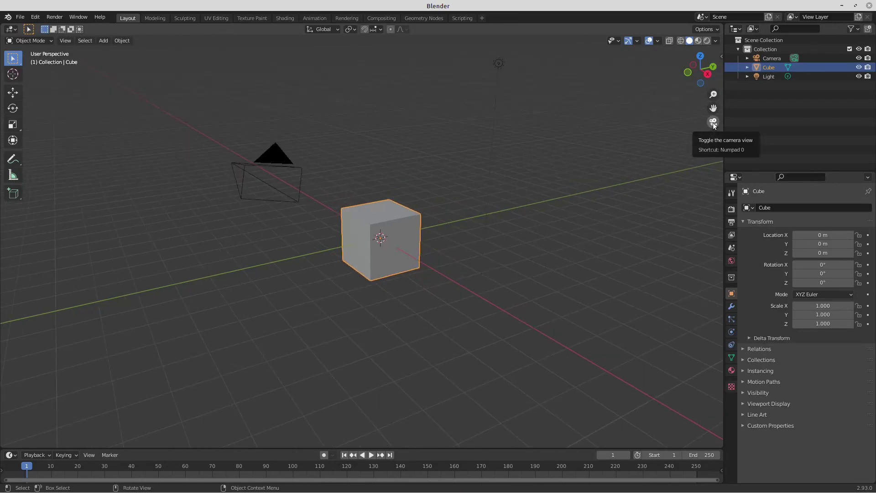
- Select the camera object and compare the scene through the camera view with the free user perspective
{"action": "left_click", "coordinate": [260, 169]}
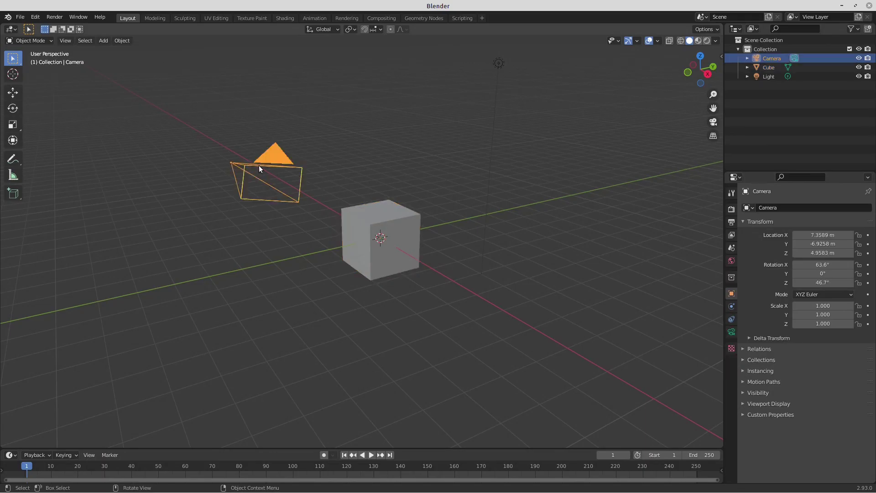
{"action": "left_click_drag", "start_coordinate": [247, 241], "coordinate": [231, 247]}
{"action": "middle_click_drag", "start_coordinate": [248, 242], "coordinate": [273, 196]}
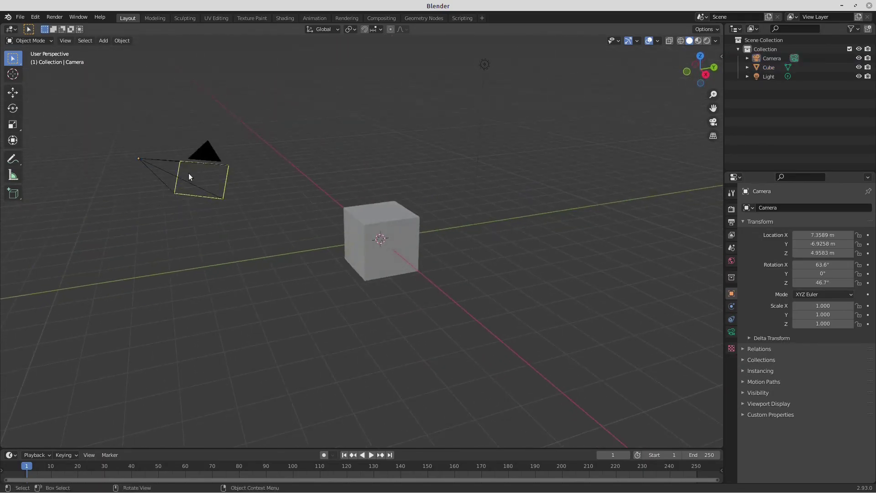
{"action": "left_click", "coordinate": [163, 161]}
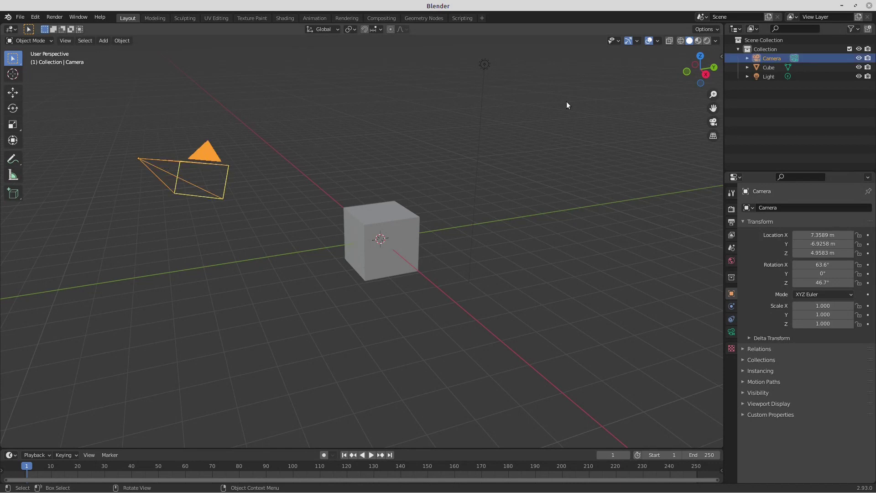
{"action": "left_click", "coordinate": [713, 122]}
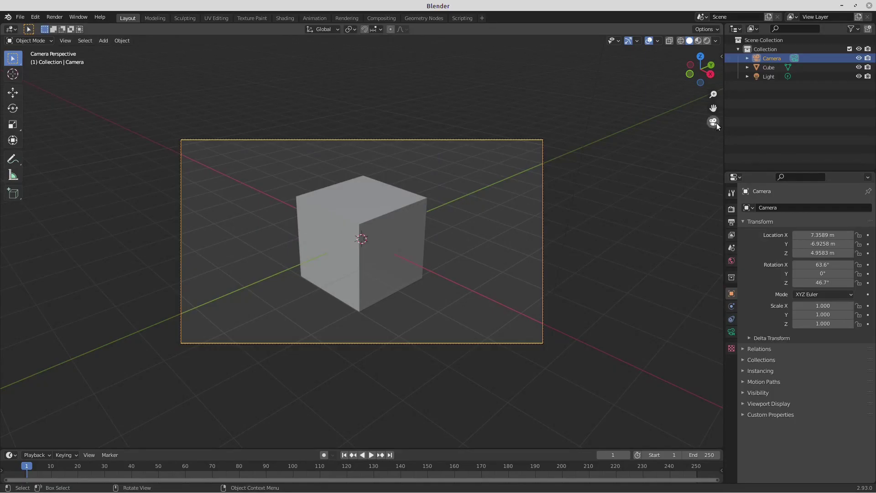
{"action": "left_click", "coordinate": [713, 122]}
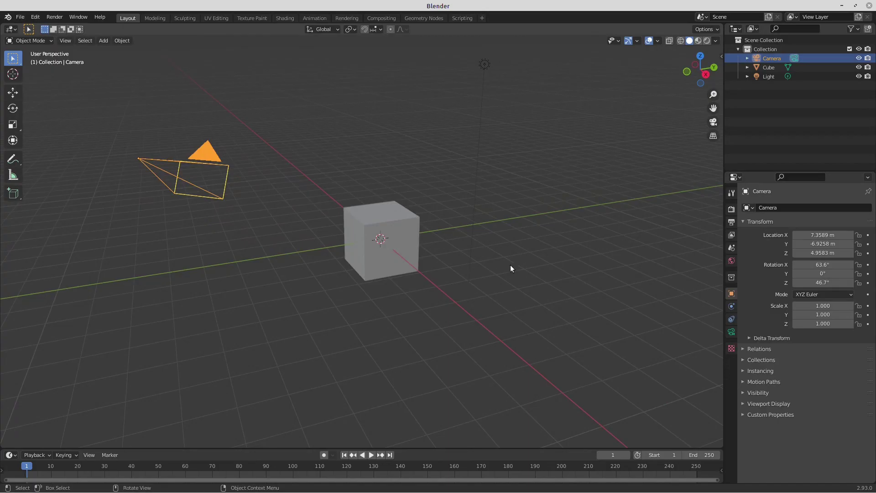
{"action": "left_click", "coordinate": [712, 122]}
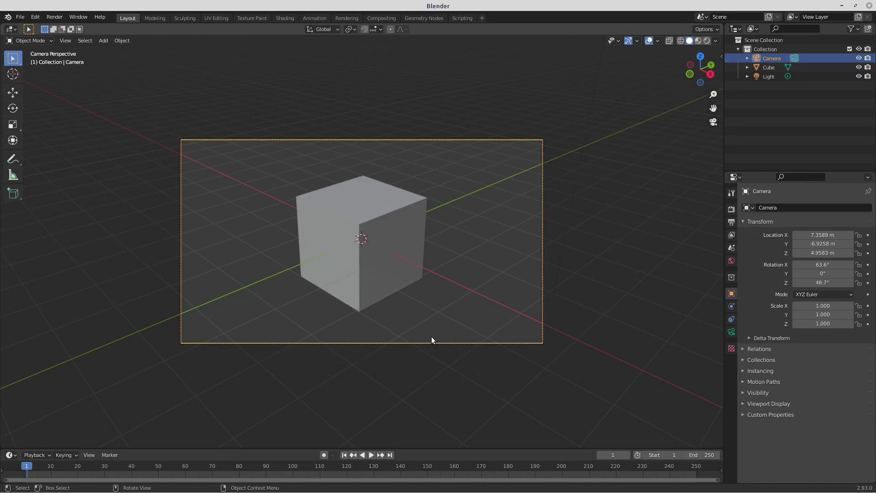
{"action": "left_click", "coordinate": [713, 122]}
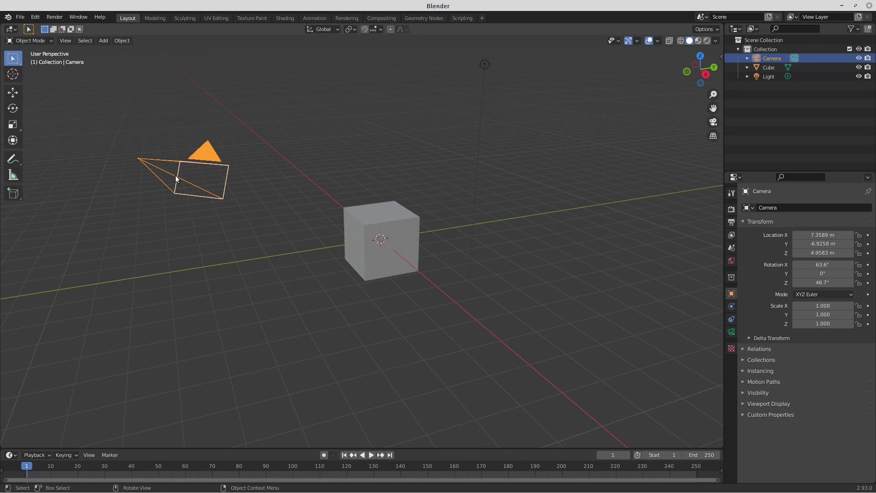
- Delete the default cube and the light, keeping only the camera in the scene
{"action": "left_click", "coordinate": [392, 237]}
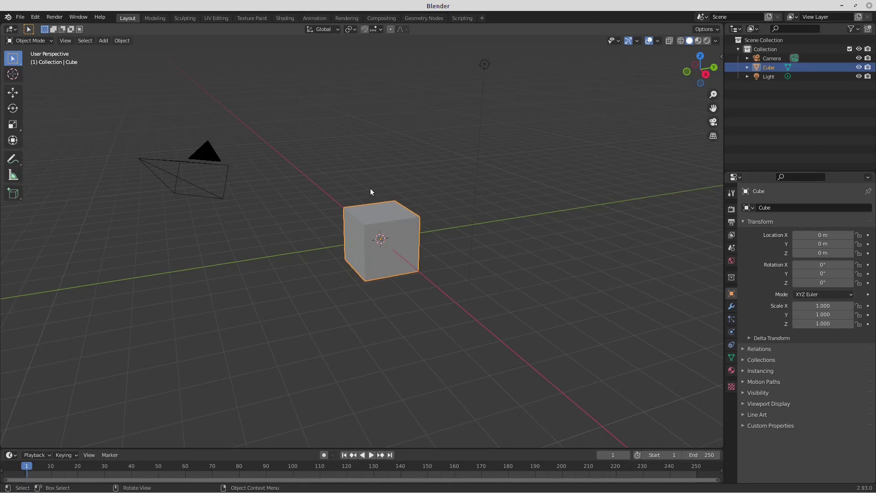
{"action": "key", "text": "Delete"}
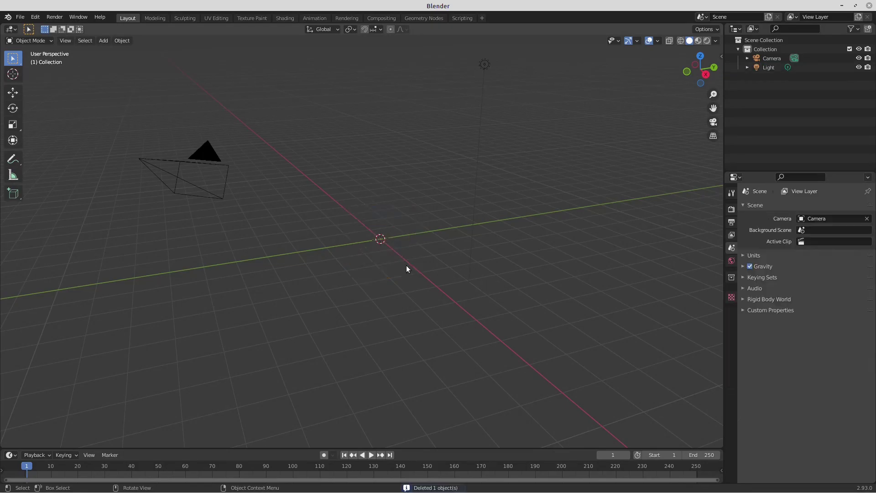
{"action": "left_click", "coordinate": [483, 65]}
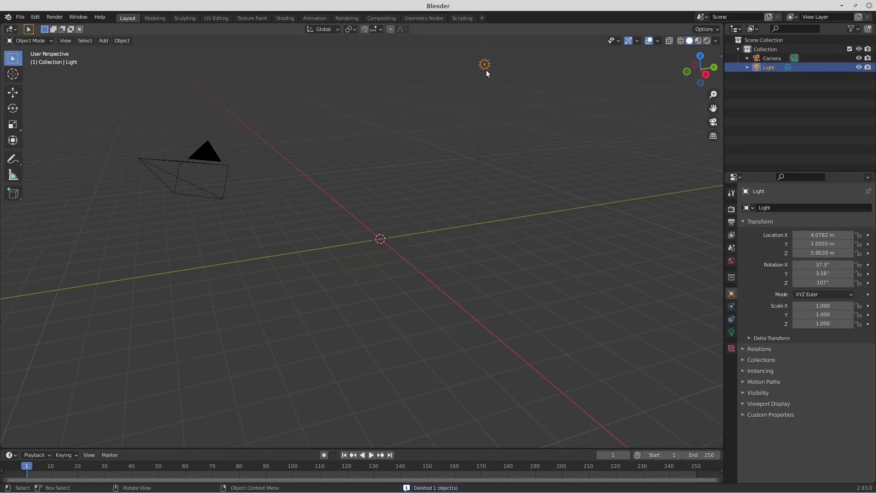
{"action": "key", "text": "Delete"}
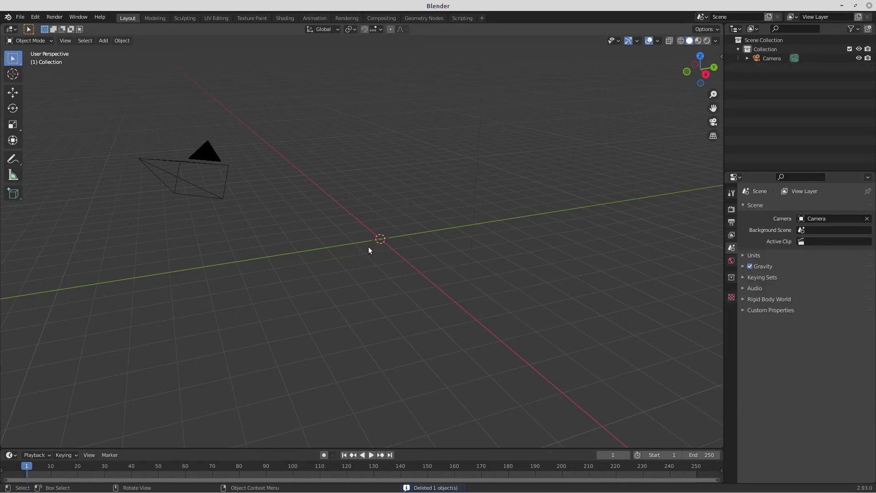
- Add a plane mesh at the world origin as the base for the terrain
{"action": "scroll", "coordinate": [368, 247], "scroll_direction": "up", "scroll_amount": 3}
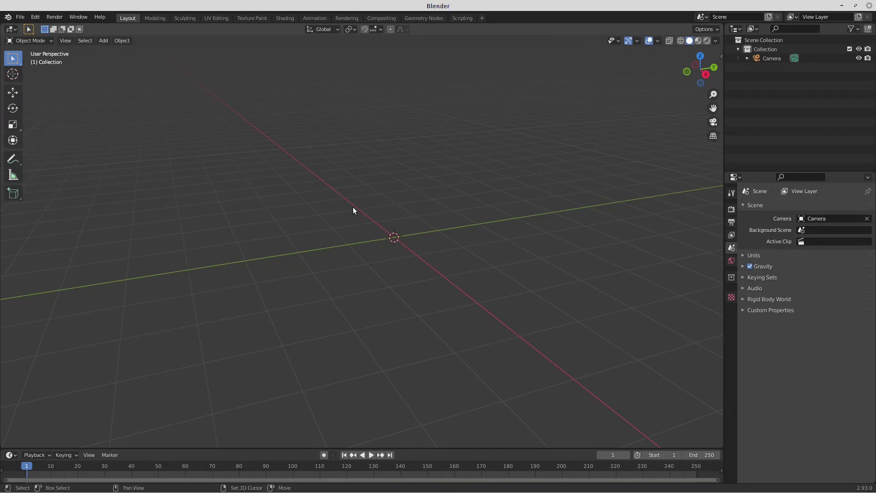
{"action": "key", "text": "shift+a"}
{"action": "mouse_move", "coordinate": [353, 209]}
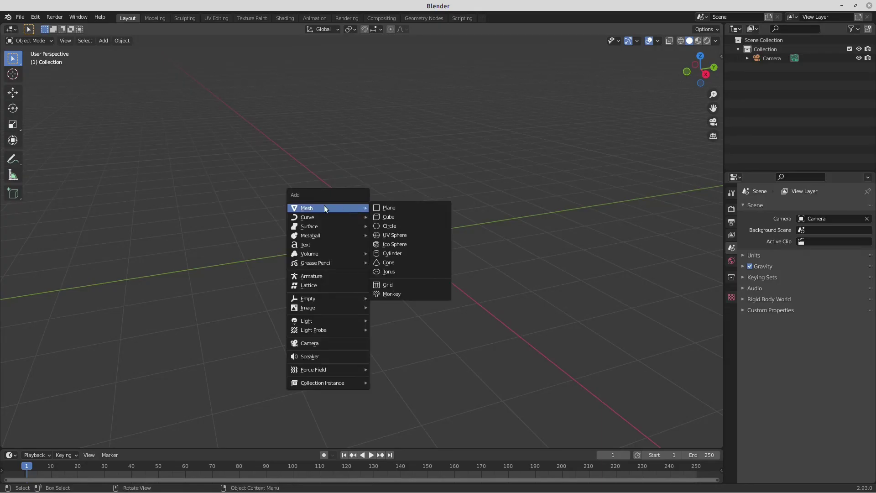
{"action": "left_click", "coordinate": [400, 209]}
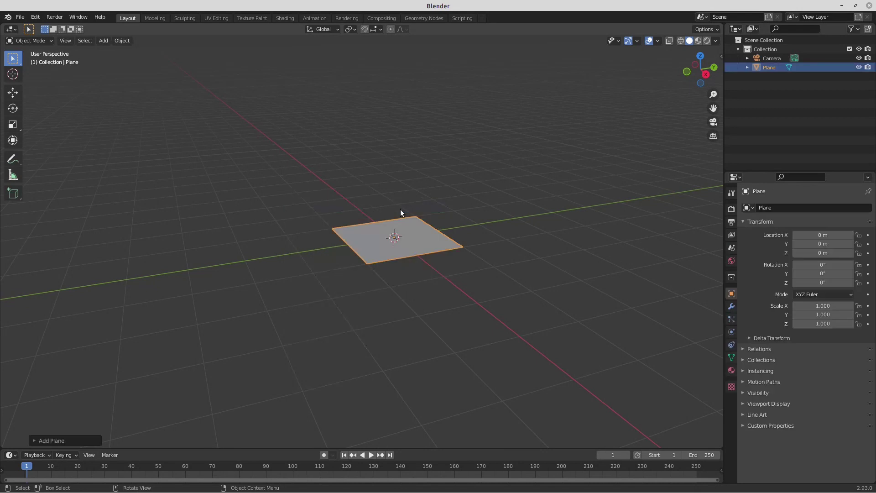
{"action": "scroll", "coordinate": [417, 240], "scroll_direction": "up", "scroll_amount": 4}
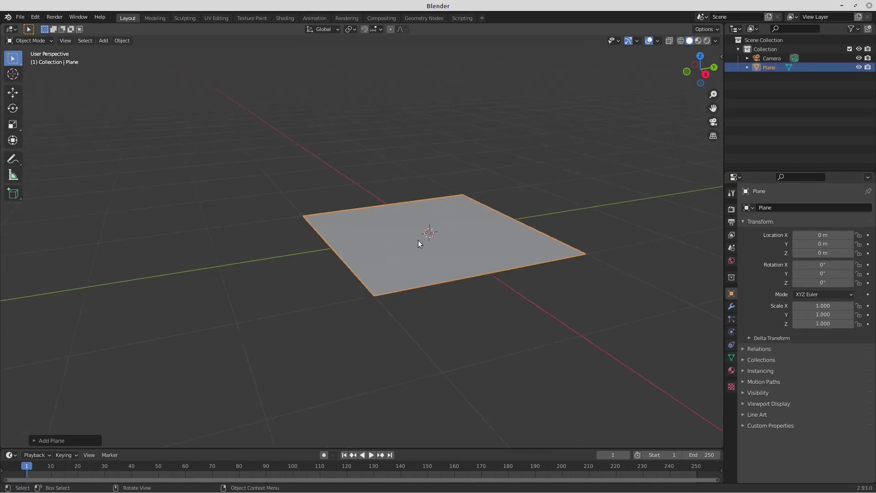
{"action": "middle_click_drag", "start_coordinate": [269, 232], "coordinate": [298, 244]}
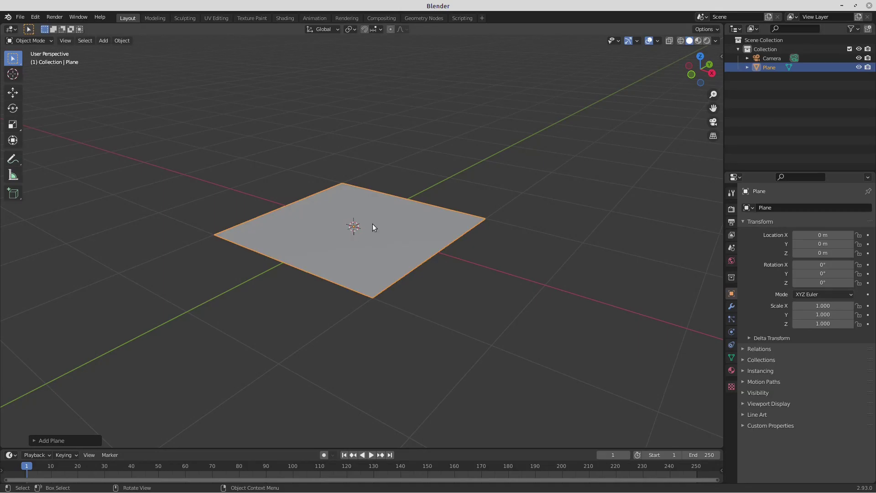
- Switch the plane to Edit Mode and apply Subdivide twice to the whole plane
{"action": "left_click", "coordinate": [48, 40]}
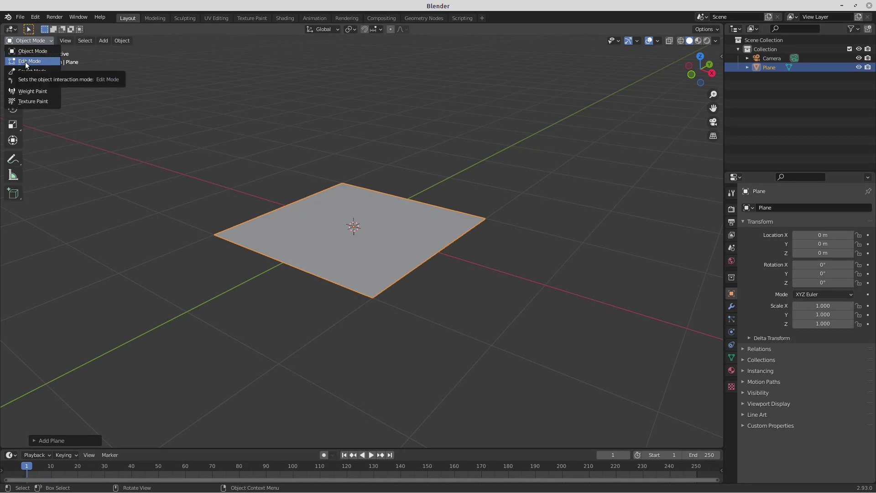
{"action": "left_click", "coordinate": [26, 62]}
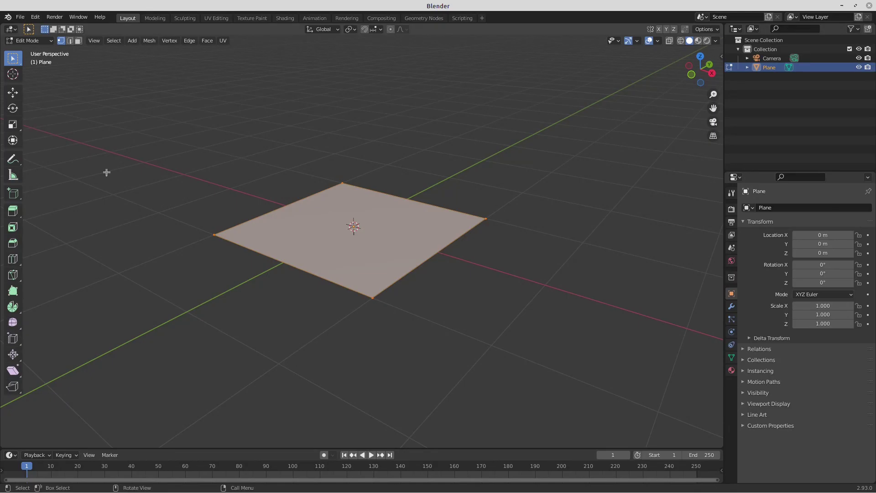
{"action": "key", "text": "Tab"}
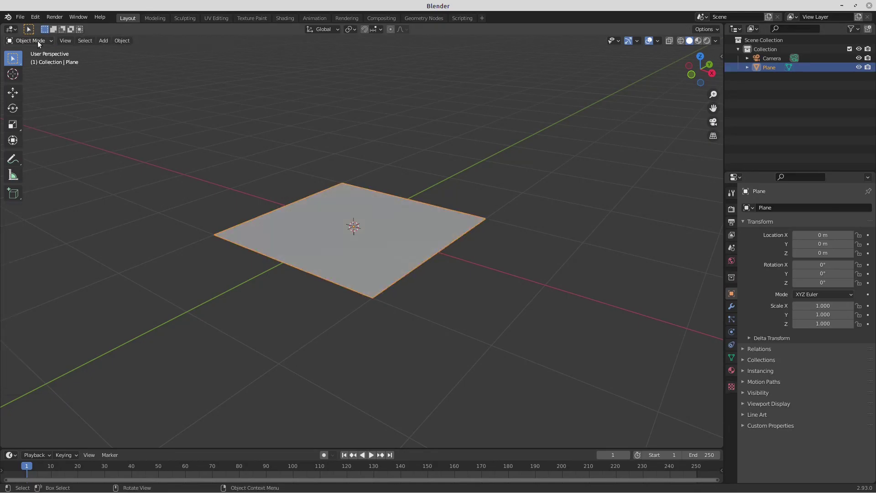
{"action": "key", "text": "Tab"}
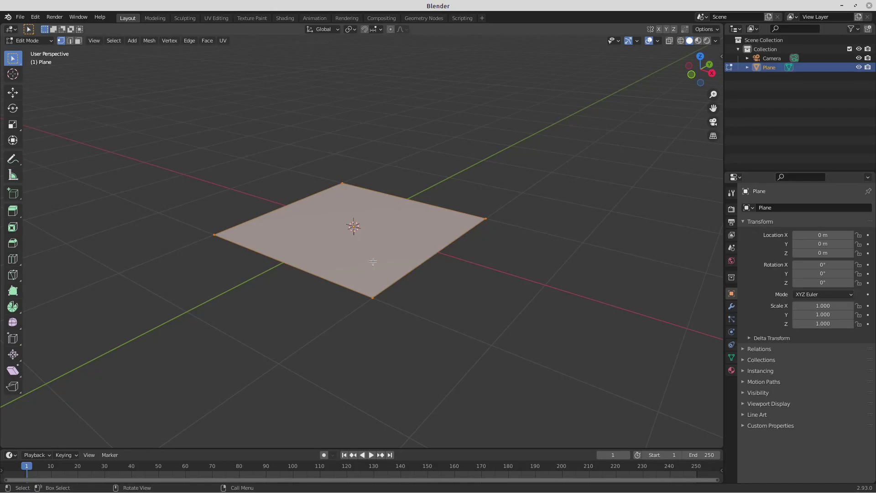
{"action": "right_click", "coordinate": [316, 228]}
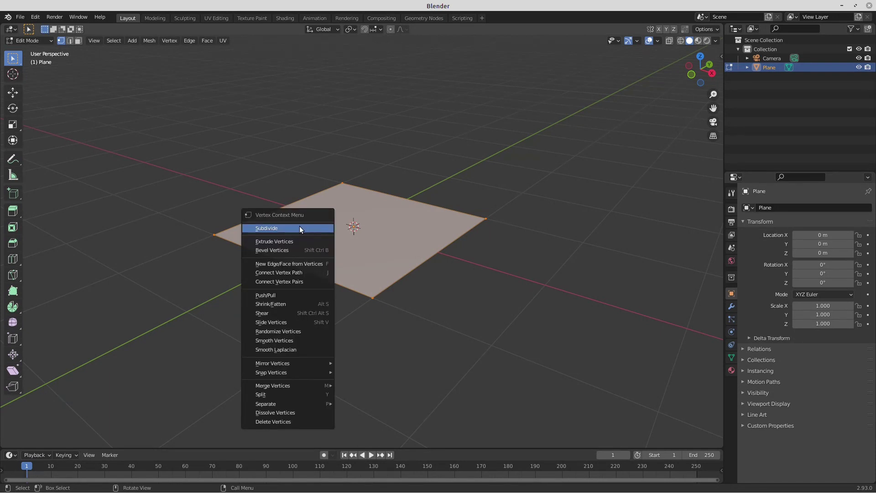
{"action": "left_click", "coordinate": [297, 229]}
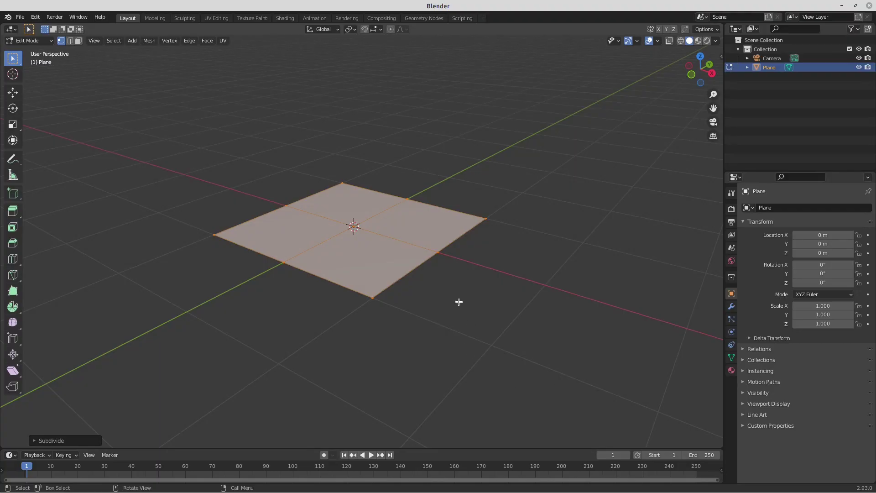
{"action": "right_click", "coordinate": [370, 260]}
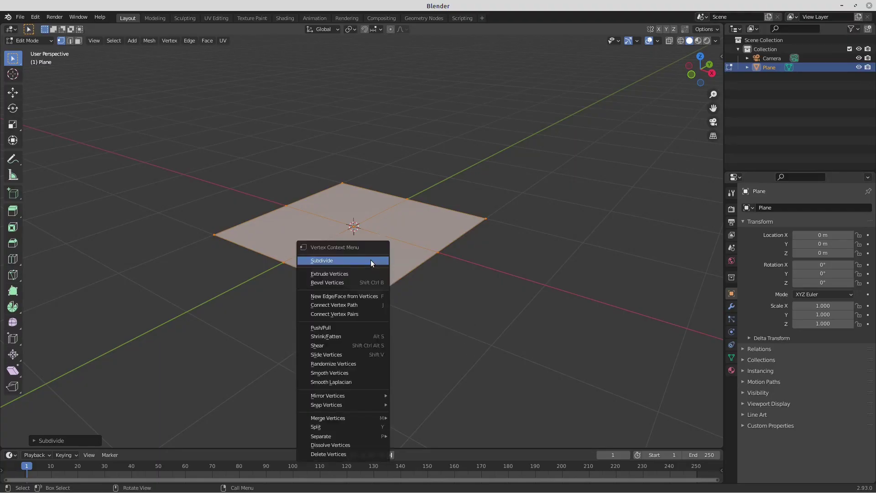
{"action": "left_click", "coordinate": [370, 261]}
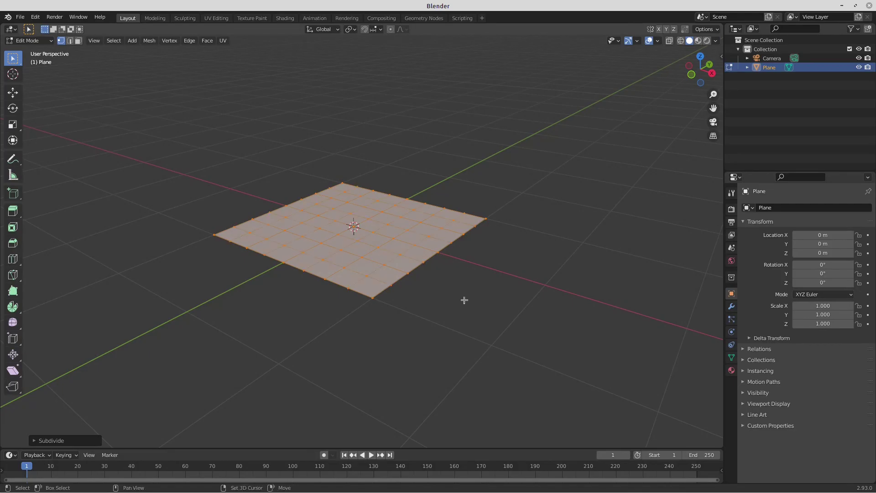
- Repeat the last subdivision several more times until the plane becomes a very dense vertex grid
{"action": "key", "text": "shift+r"}
{"action": "scroll", "coordinate": [398, 280], "scroll_direction": "up", "scroll_amount": 1}
{"action": "scroll", "coordinate": [398, 280], "scroll_direction": "up", "scroll_amount": 3}
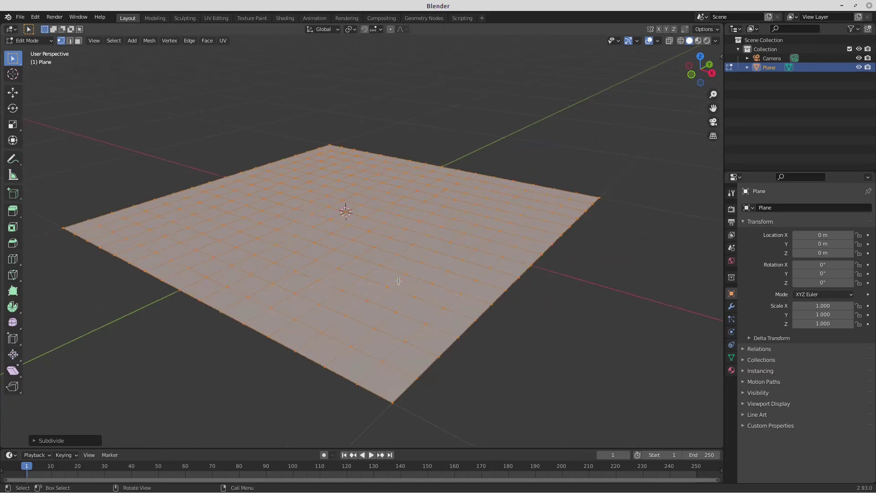
{"action": "key", "text": "shift+r"}
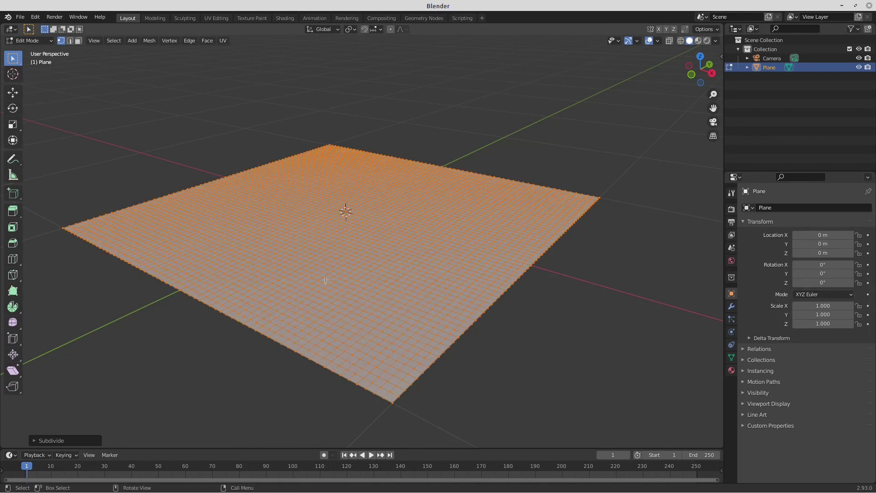
{"action": "key", "text": "shift+r"}
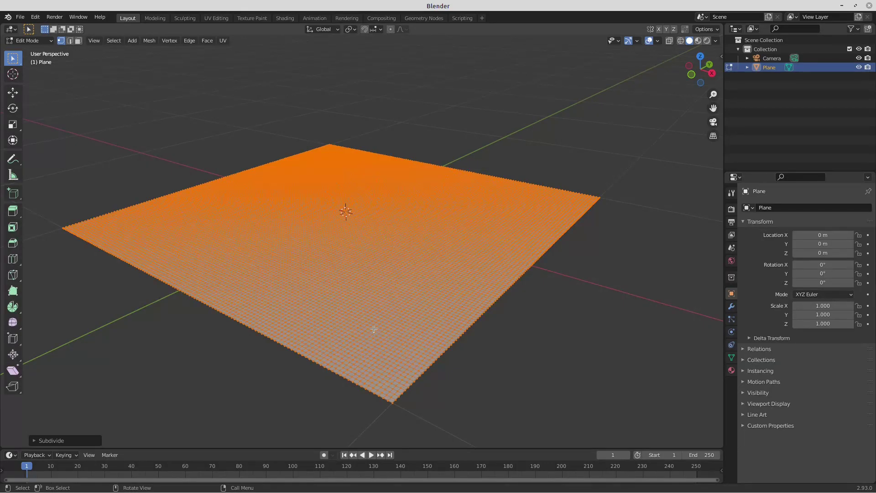
- Return the subdivided plane to Object Mode and widen the properties editor beside the 3D viewport
{"action": "key", "text": "Tab"}
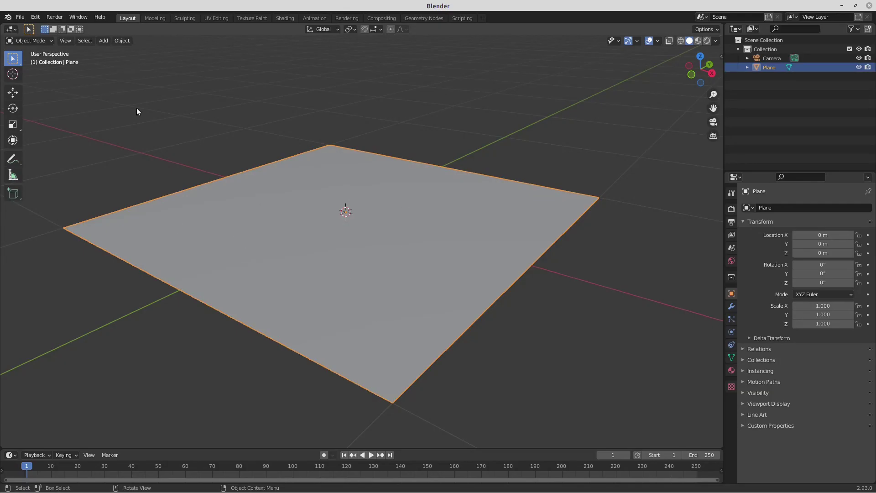
{"action": "middle_click_drag", "start_coordinate": [330, 251], "coordinate": [458, 234]}
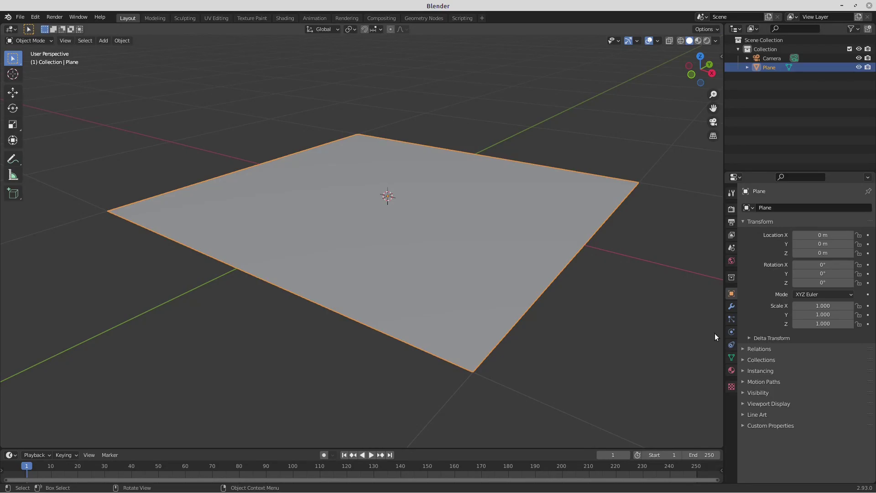
{"action": "left_click_drag", "start_coordinate": [725, 326], "coordinate": [657, 326]}
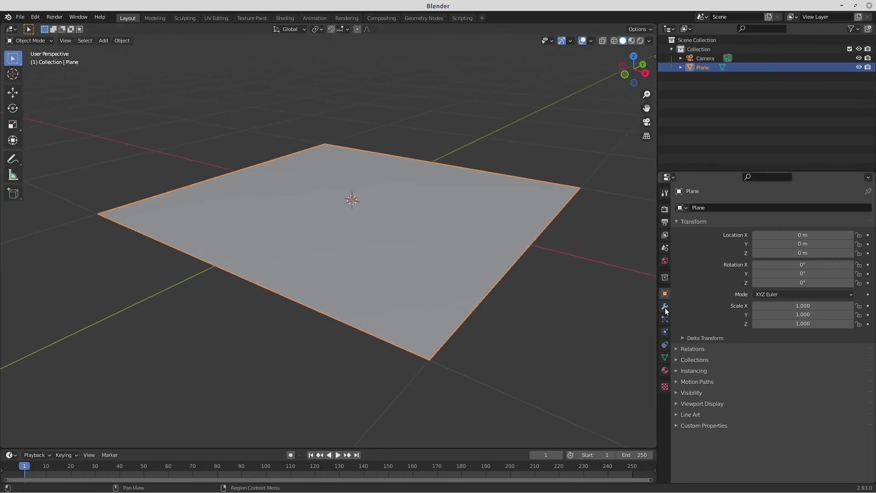
- Add a Displace modifier to the plane and set its strength to 0.3
{"action": "left_click", "coordinate": [664, 307]}
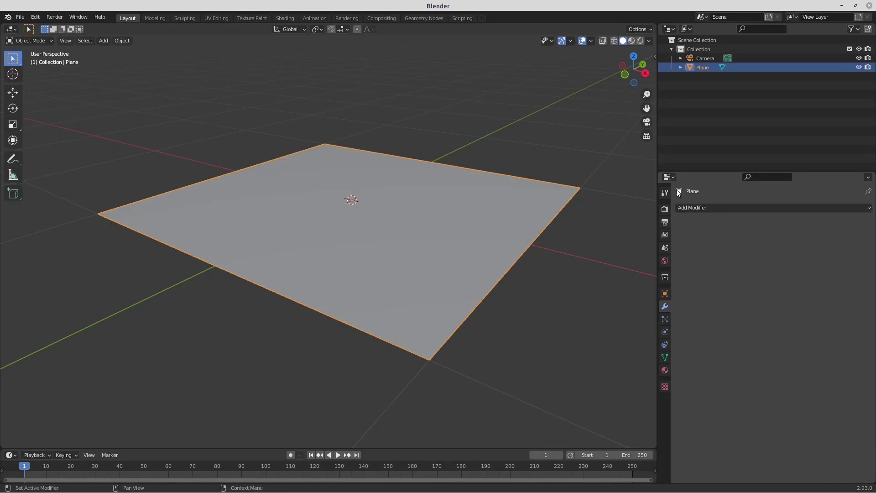
{"action": "left_click", "coordinate": [699, 208]}
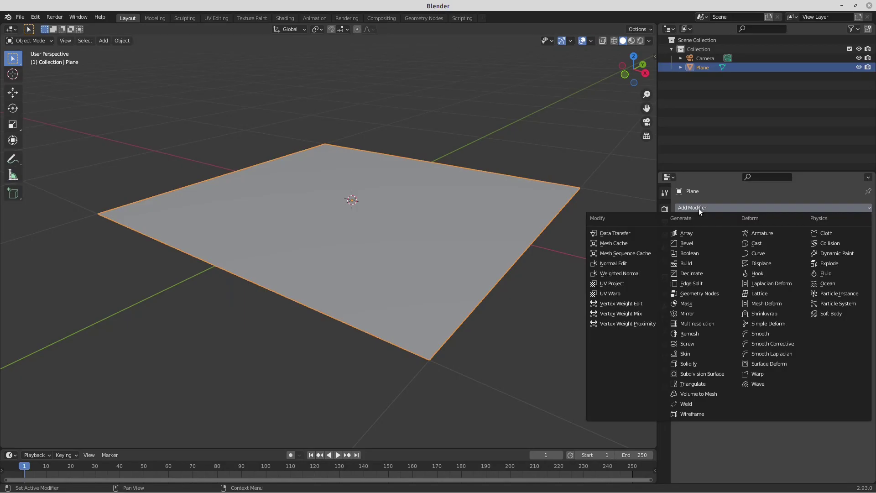
{"action": "left_click", "coordinate": [767, 264]}
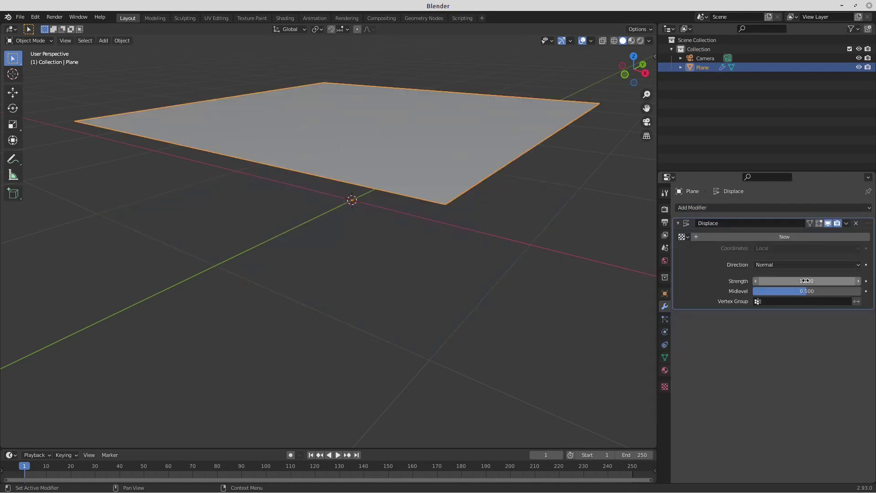
{"action": "mouse_move", "coordinate": [805, 281]}
{"action": "left_mouse_down"}
{"action": "mouse_move", "coordinate": [748, 281]}
{"action": "mouse_move", "coordinate": [821, 281]}
{"action": "mouse_move", "coordinate": [748, 281]}
{"action": "mouse_move", "coordinate": [807, 281]}
{"action": "left_mouse_up"}
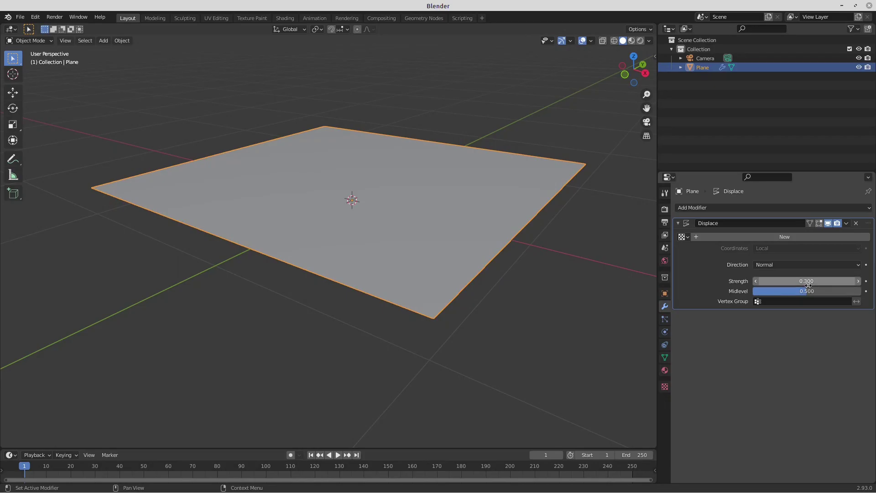
{"action": "middle_click_drag", "start_coordinate": [418, 242], "coordinate": [387, 244]}
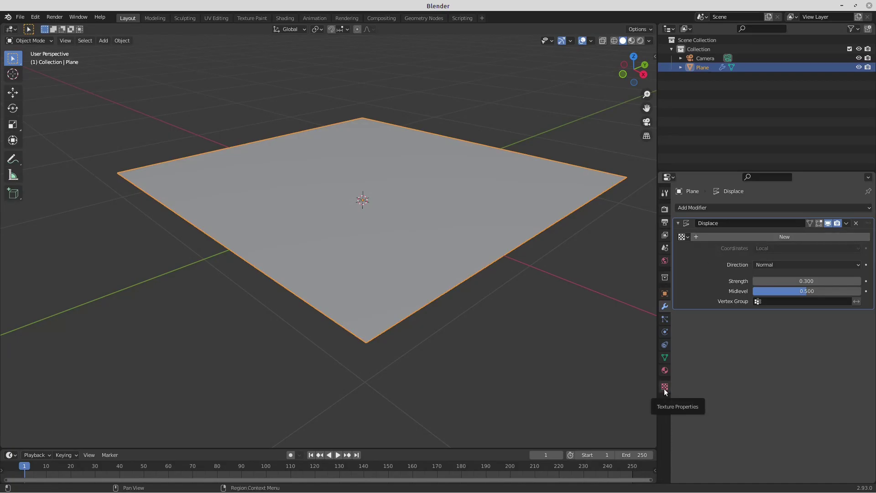
- Create a new texture for the Displace modifier and name it Elevation
{"action": "left_click", "coordinate": [762, 237]}
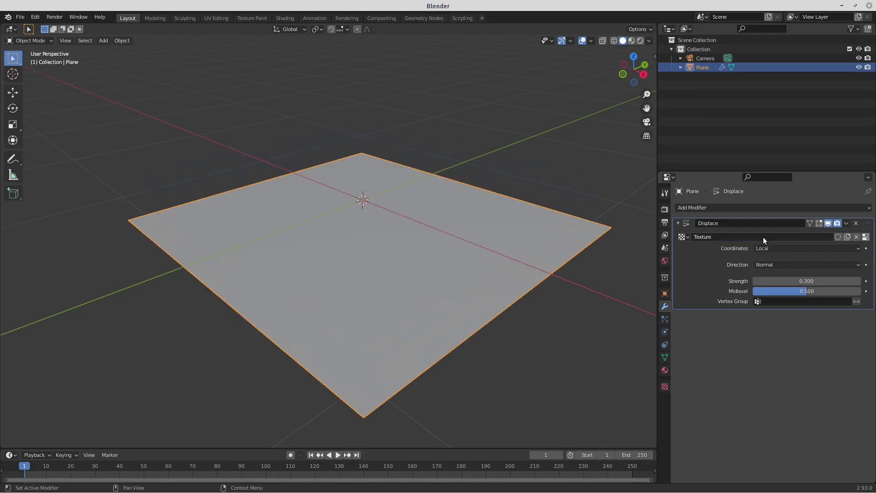
{"action": "left_click", "coordinate": [717, 237]}
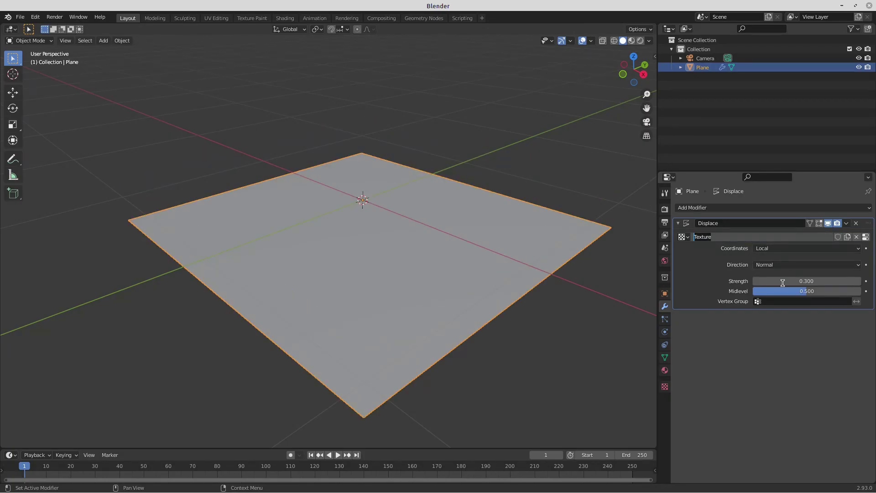
{"action": "type", "text": "Elevation"}
{"action": "key", "text": "Return"}
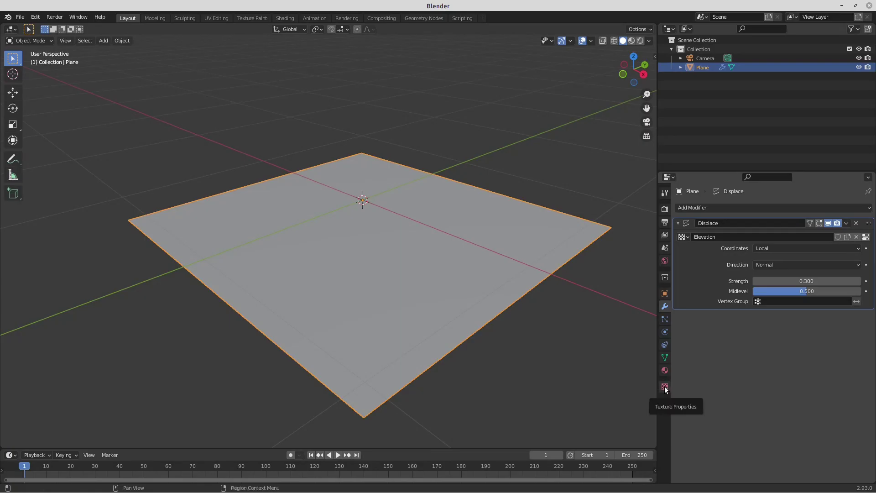
- Load elevation.jpg from the 3D_QGIS_Blender pictures folder as the image of the Elevation texture
{"action": "left_click", "coordinate": [865, 237]}
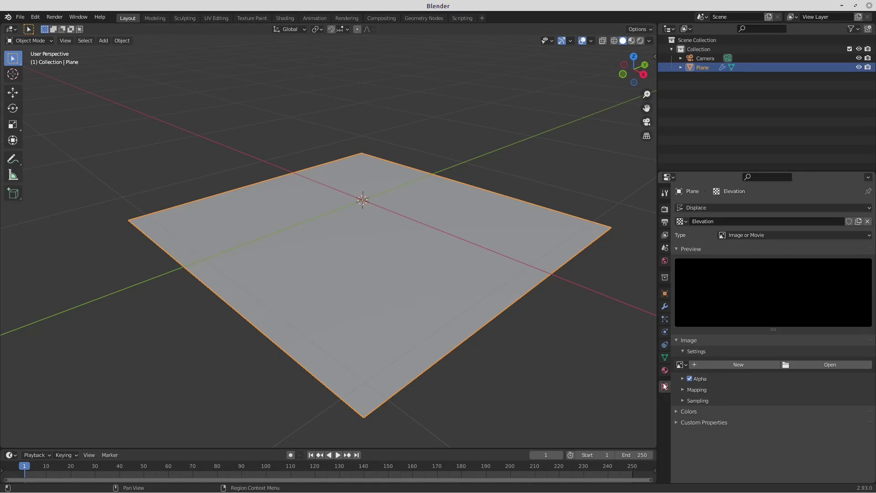
{"action": "left_click", "coordinate": [664, 306]}
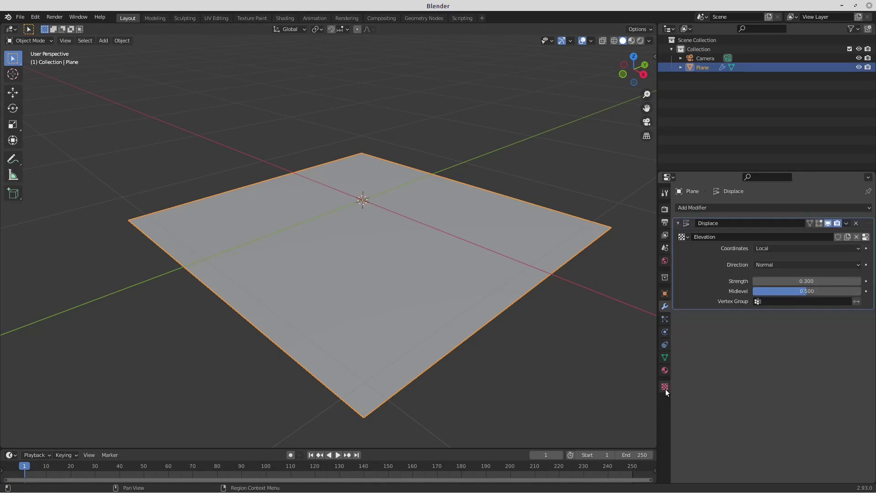
{"action": "left_click", "coordinate": [665, 387]}
{"action": "left_click", "coordinate": [665, 306]}
{"action": "left_click", "coordinate": [664, 386]}
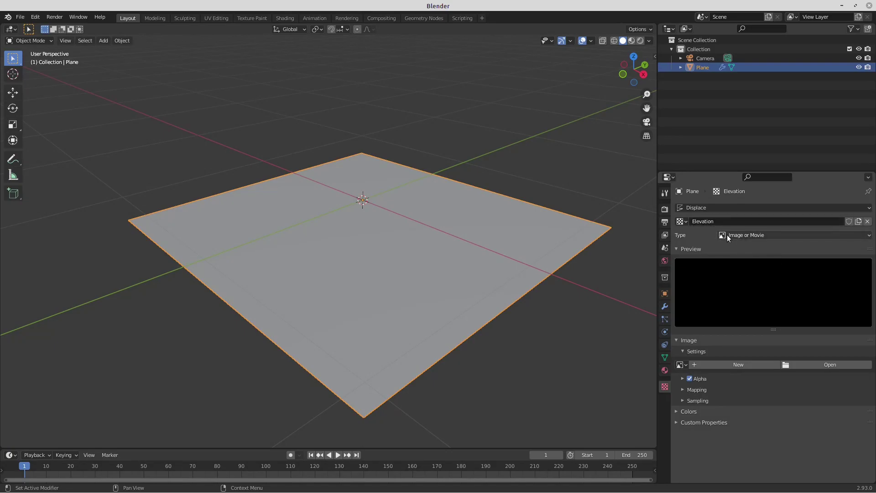
{"action": "left_click", "coordinate": [810, 365]}
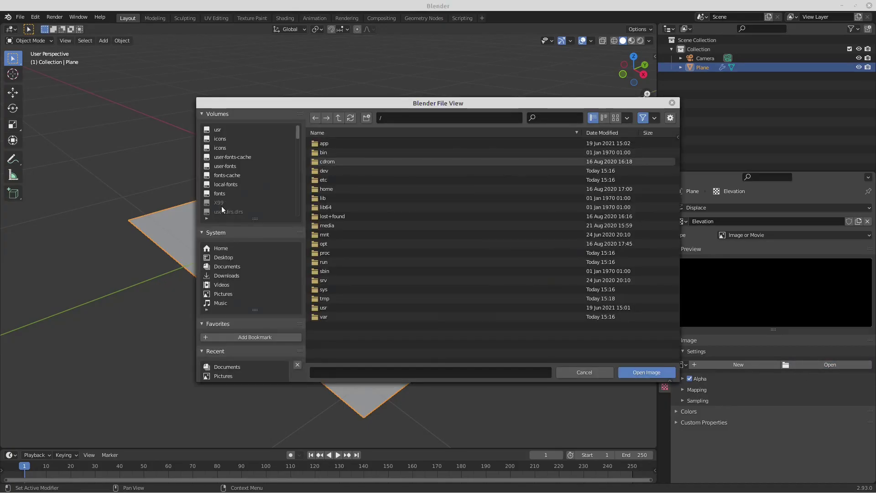
{"action": "left_click", "coordinate": [220, 294]}
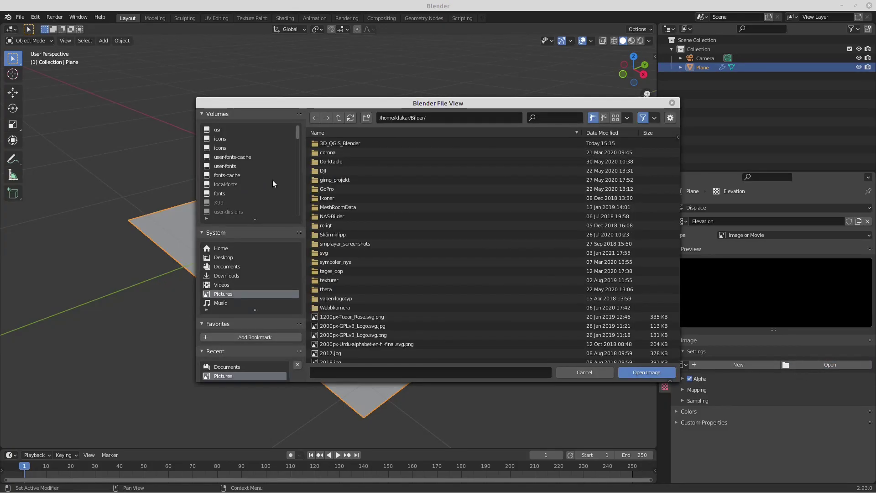
{"action": "double_click", "coordinate": [336, 144]}
{"action": "left_click", "coordinate": [324, 144]}
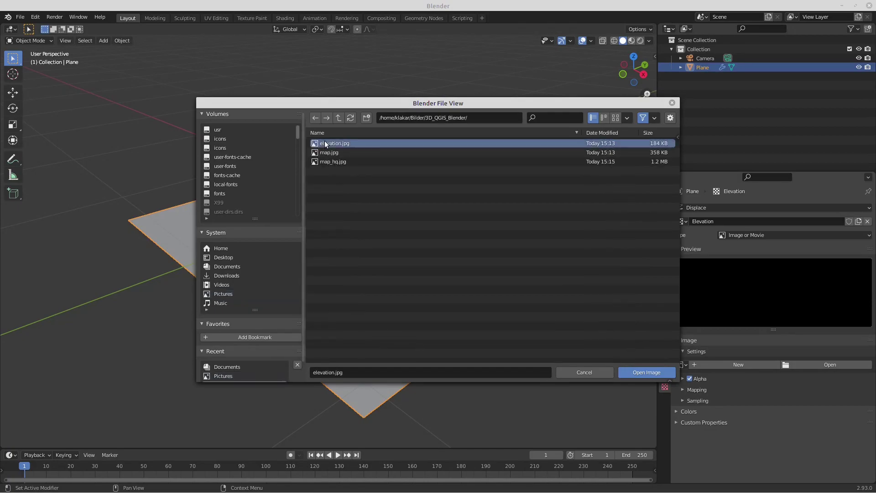
{"action": "left_click", "coordinate": [650, 373]}
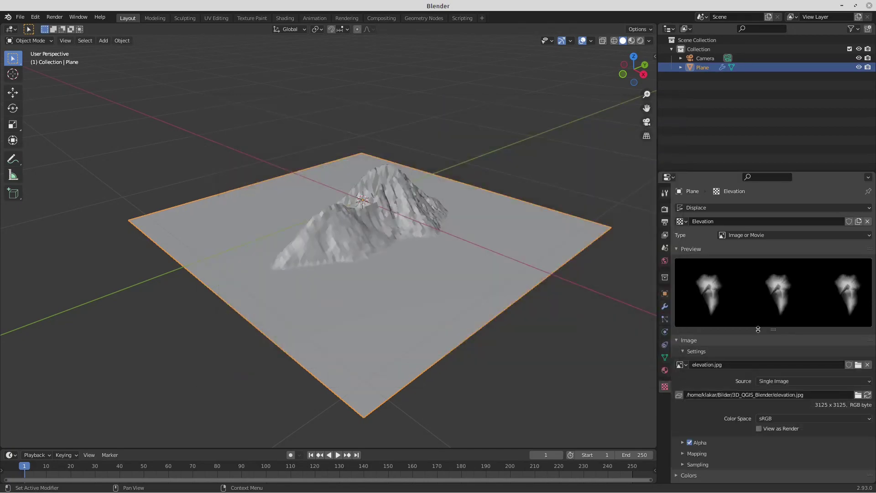
- Lower the terrain relief by setting the Displace modifier's strength to 0.2
{"action": "mouse_move", "coordinate": [324, 254]}
{"action": "middle_mouse_down"}
{"action": "mouse_move", "coordinate": [371, 260]}
{"action": "mouse_move", "coordinate": [465, 233]}
{"action": "mouse_move", "coordinate": [415, 256]}
{"action": "mouse_move", "coordinate": [424, 272]}
{"action": "mouse_move", "coordinate": [418, 262]}
{"action": "mouse_move", "coordinate": [332, 249]}
{"action": "middle_mouse_up"}
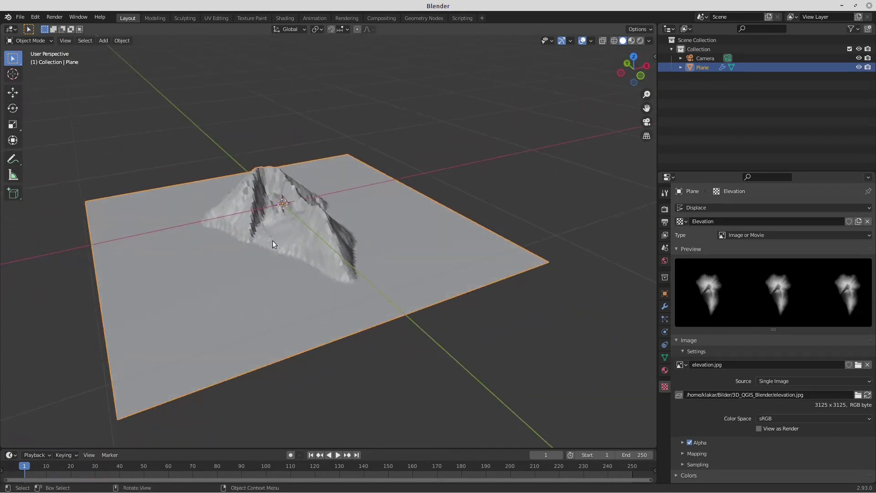
{"action": "middle_click_drag", "start_coordinate": [275, 240], "coordinate": [340, 233]}
{"action": "scroll", "coordinate": [368, 246], "scroll_direction": "up", "scroll_amount": 1}
{"action": "scroll", "coordinate": [370, 248], "scroll_direction": "down", "scroll_amount": 2}
{"action": "scroll", "coordinate": [370, 248], "scroll_direction": "up", "scroll_amount": 5}
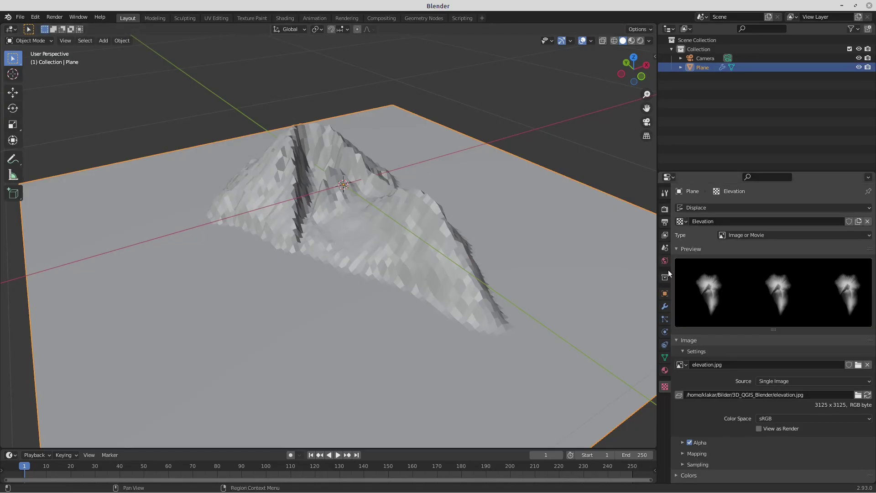
{"action": "left_click", "coordinate": [665, 305]}
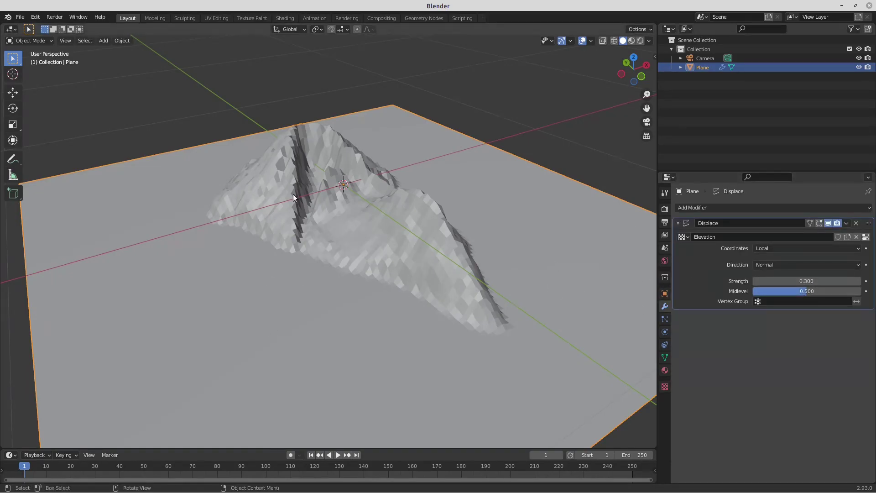
{"action": "middle_click_drag", "start_coordinate": [383, 281], "coordinate": [399, 267]}
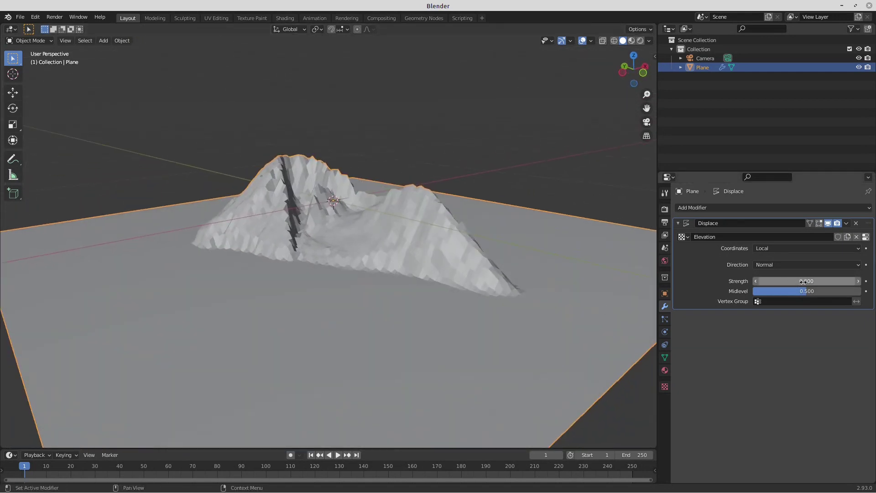
{"action": "left_click", "coordinate": [754, 281]}
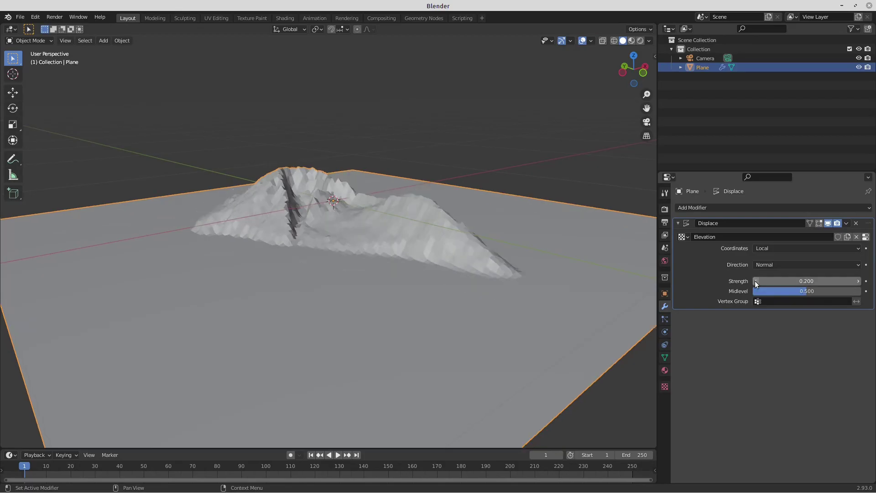
- Subdivide the whole plane mesh once more in Edit Mode and return to Object Mode
{"action": "middle_click_drag", "start_coordinate": [404, 265], "coordinate": [364, 269]}
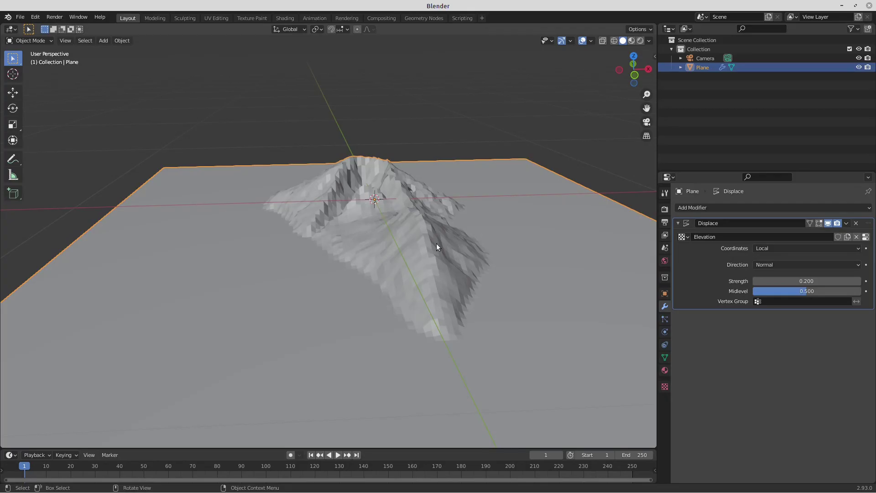
{"action": "scroll", "coordinate": [353, 206], "scroll_direction": "up", "scroll_amount": 2}
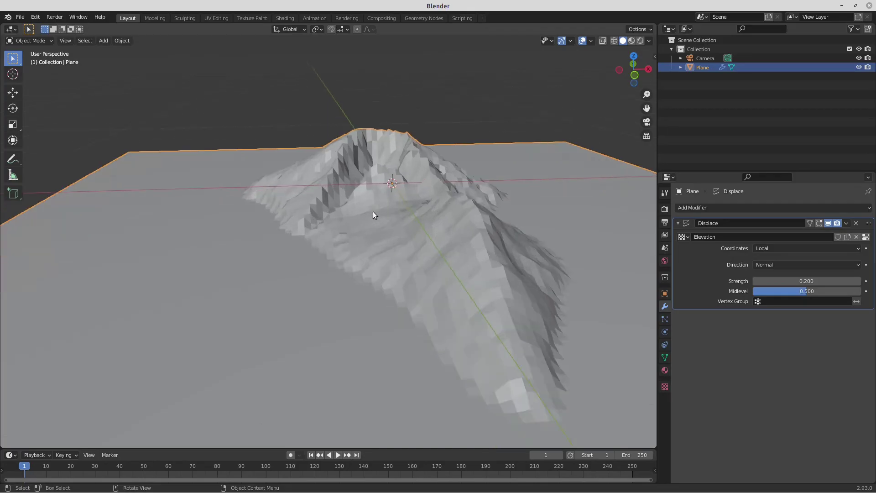
{"action": "middle_click_drag", "start_coordinate": [437, 230], "coordinate": [392, 248]}
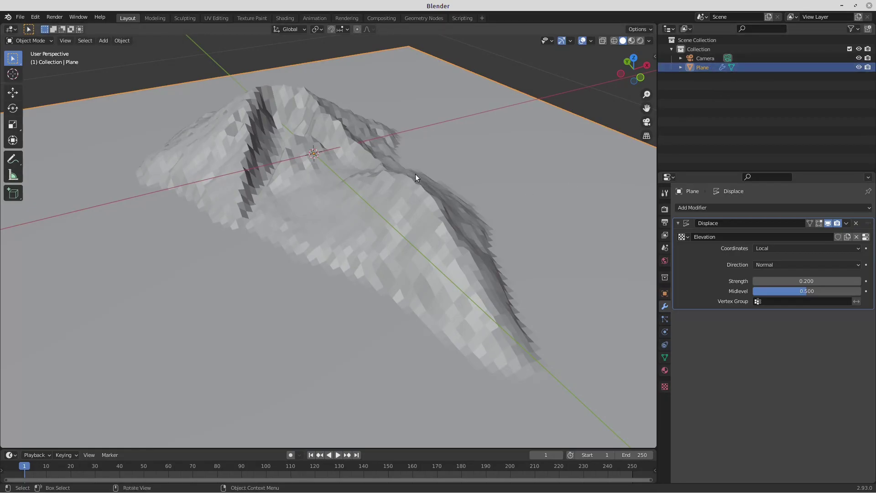
{"action": "key", "text": "Tab"}
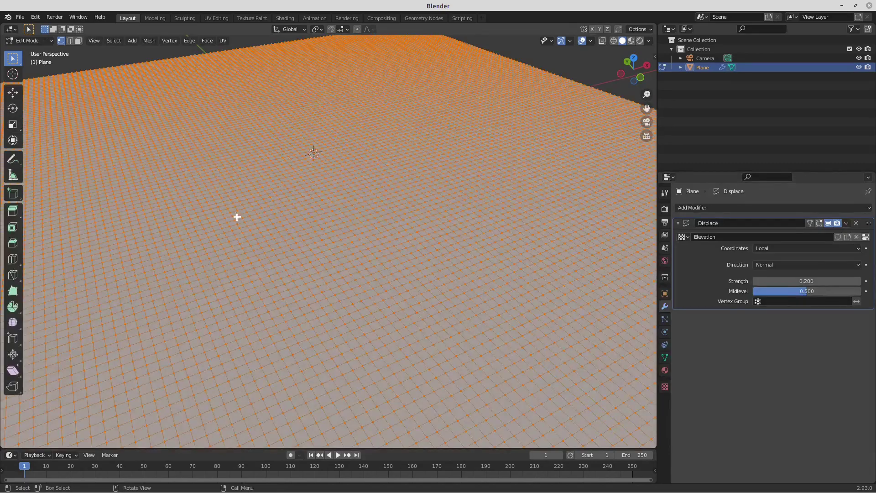
{"action": "right_click", "coordinate": [240, 214]}
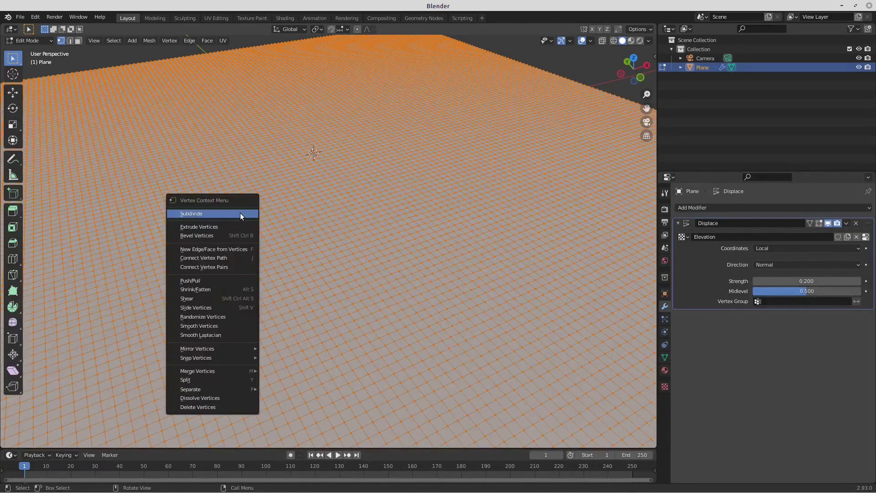
{"action": "left_click", "coordinate": [227, 212]}
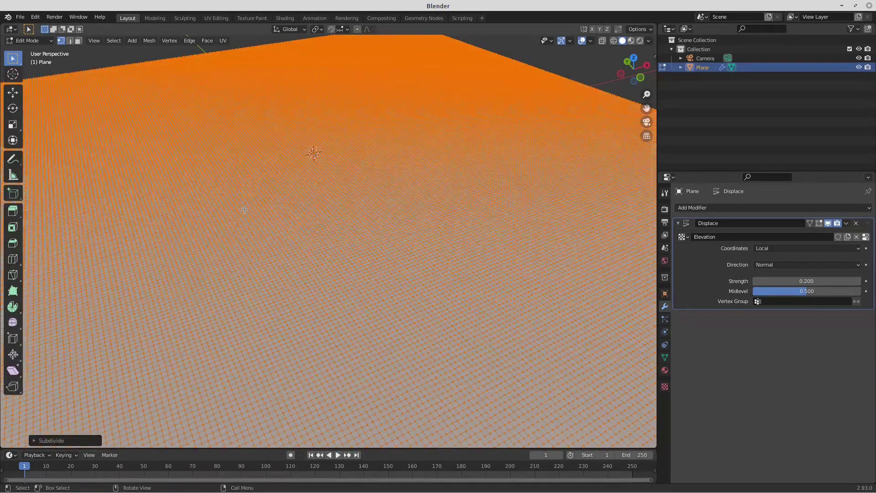
{"action": "key", "text": "Tab"}
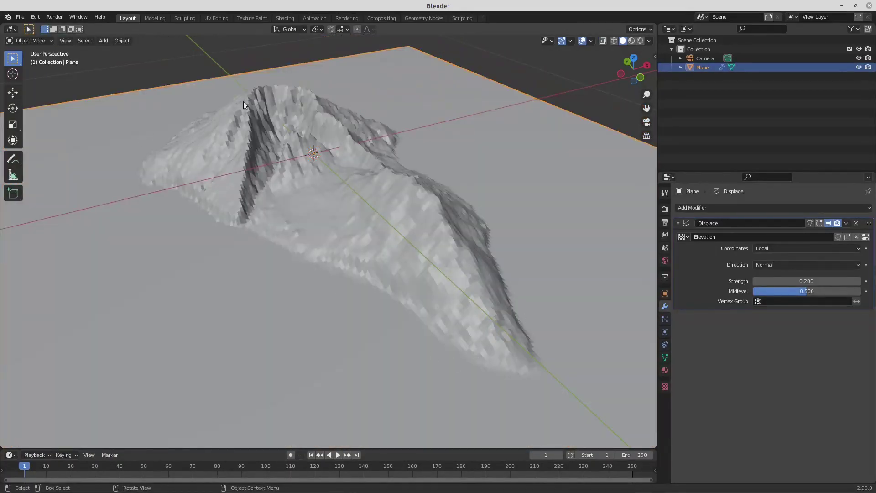
- Add a Subdivision Surface modifier to the terrain plane and place it above Displace in the modifier stack
{"action": "mouse_move", "coordinate": [280, 224]}
{"action": "middle_mouse_down"}
{"action": "mouse_move", "coordinate": [308, 234]}
{"action": "mouse_move", "coordinate": [330, 211]}
{"action": "mouse_move", "coordinate": [270, 221]}
{"action": "middle_mouse_up"}
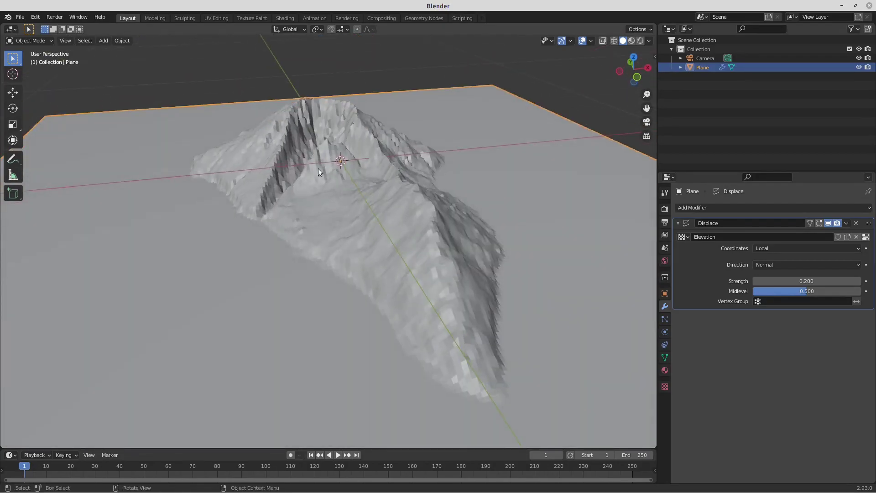
{"action": "middle_click_drag", "start_coordinate": [331, 210], "coordinate": [335, 231]}
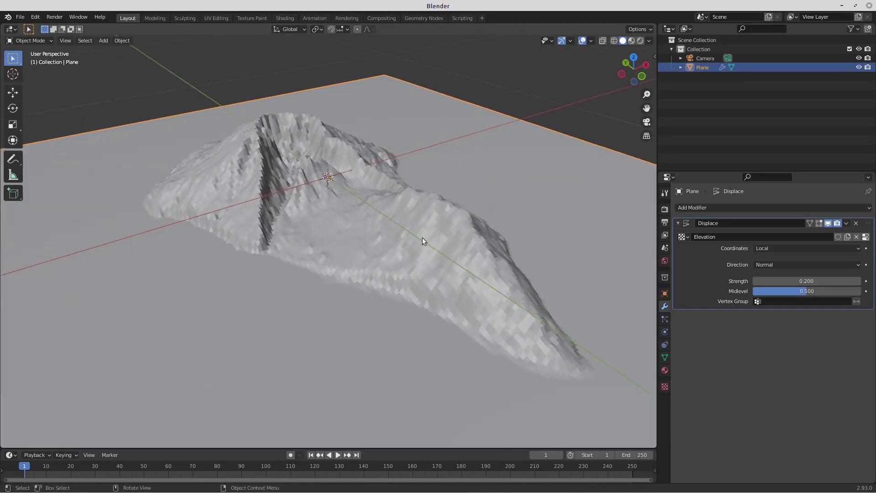
{"action": "left_click", "coordinate": [702, 206]}
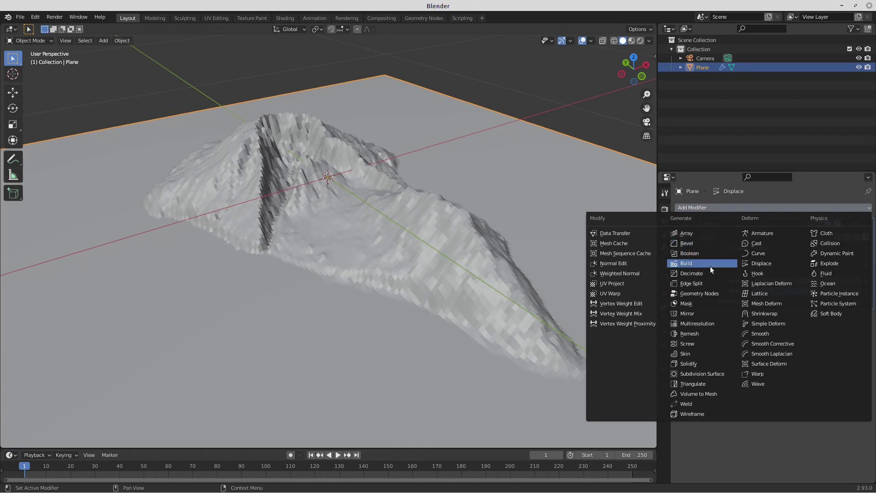
{"action": "left_click", "coordinate": [712, 374]}
{"action": "scroll", "coordinate": [870, 319], "scroll_direction": "down", "scroll_amount": 3}
{"action": "left_click_drag", "start_coordinate": [875, 287], "coordinate": [873, 221]}
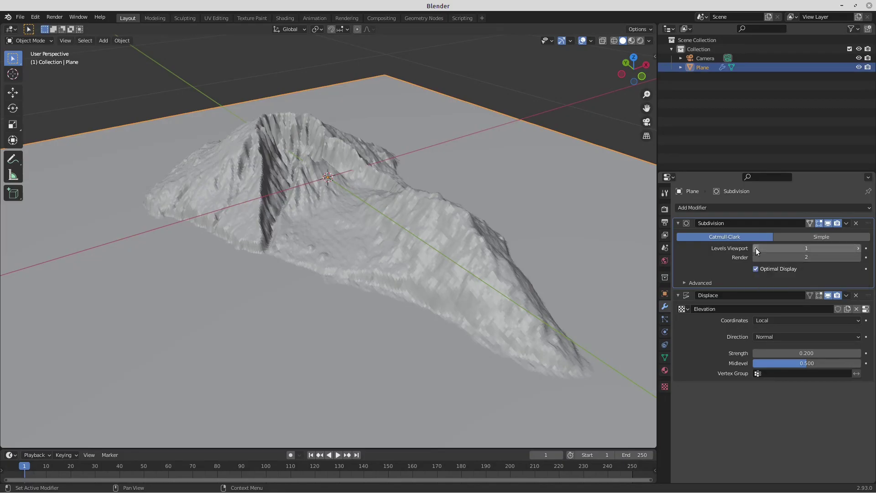
- Set the Subdivision modifier's viewport level to 2 and check the terrain's surface detail up close
{"action": "left_click", "coordinate": [858, 249]}
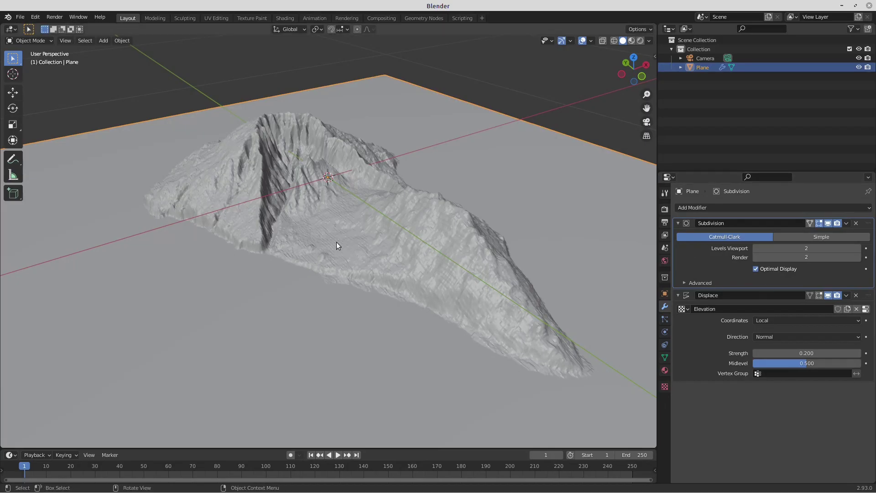
{"action": "scroll", "coordinate": [336, 246], "scroll_direction": "up", "scroll_amount": 5}
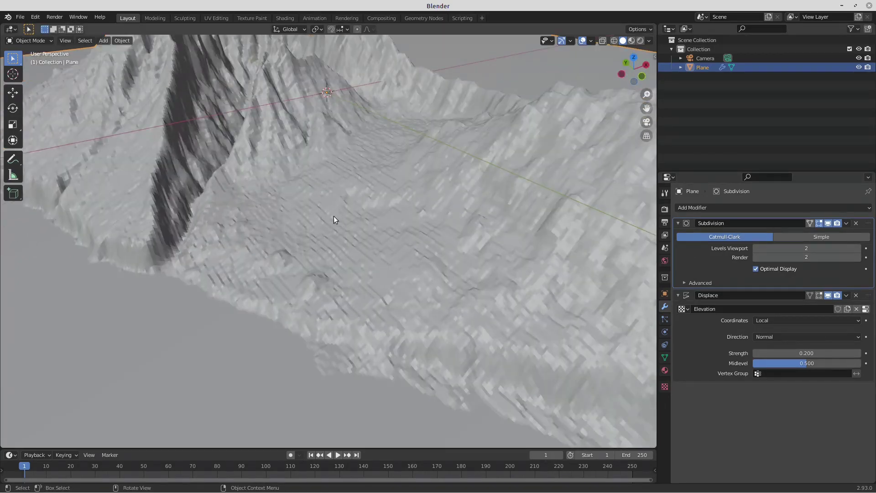
{"action": "scroll", "coordinate": [402, 237], "scroll_direction": "down", "scroll_amount": 5}
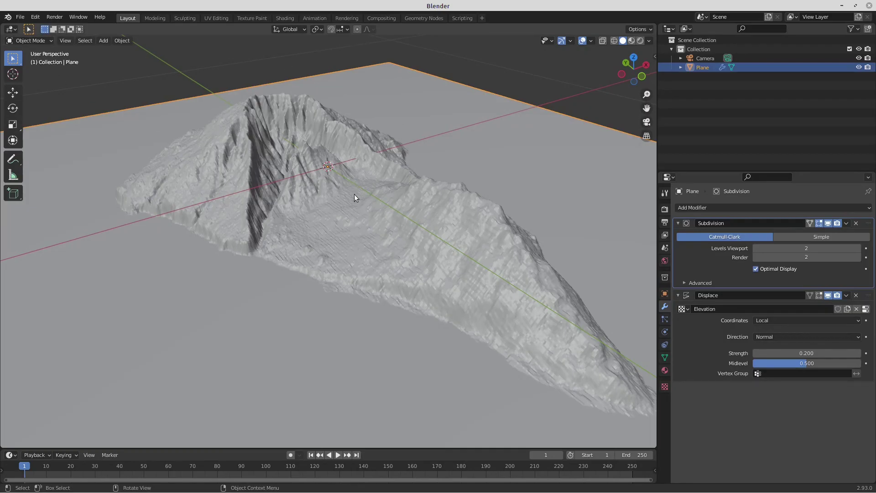
- Apply smooth shading to the terrain plane and check the smoothed surface up close
{"action": "right_click", "coordinate": [341, 227]}
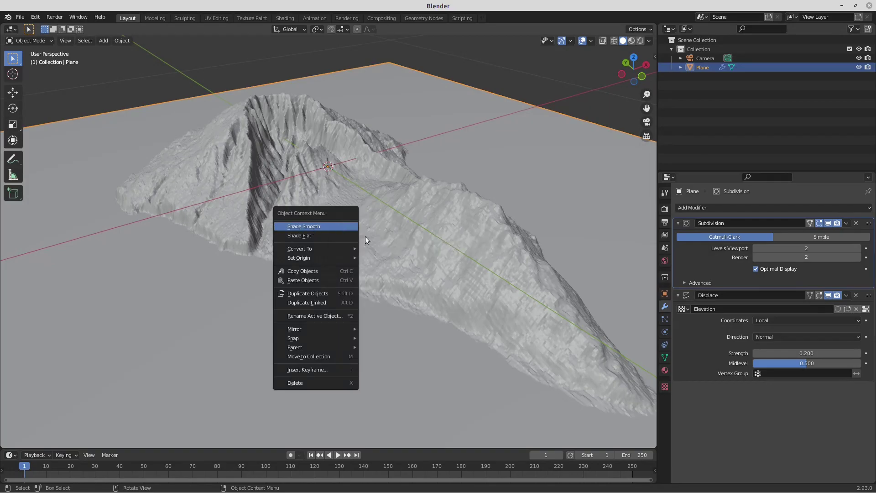
{"action": "key", "text": "Return"}
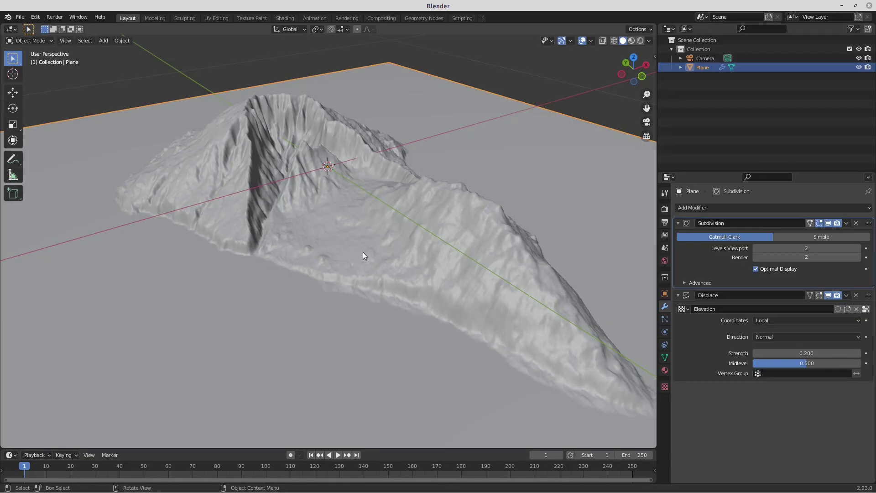
{"action": "middle_click_drag", "start_coordinate": [347, 271], "coordinate": [368, 286]}
{"action": "middle_click_drag", "start_coordinate": [413, 296], "coordinate": [443, 283]}
{"action": "scroll", "coordinate": [346, 256], "scroll_direction": "up", "scroll_amount": 6}
{"action": "scroll", "coordinate": [384, 270], "scroll_direction": "down", "scroll_amount": 5}
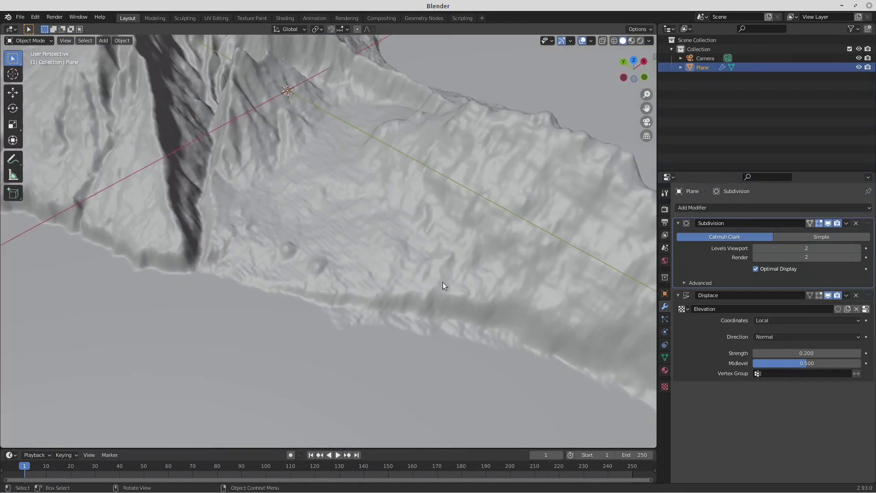
- Compare the terrain at Subdivision viewport levels 1 and 2, then set both the viewport and render levels to 1
{"action": "left_click", "coordinate": [756, 250]}
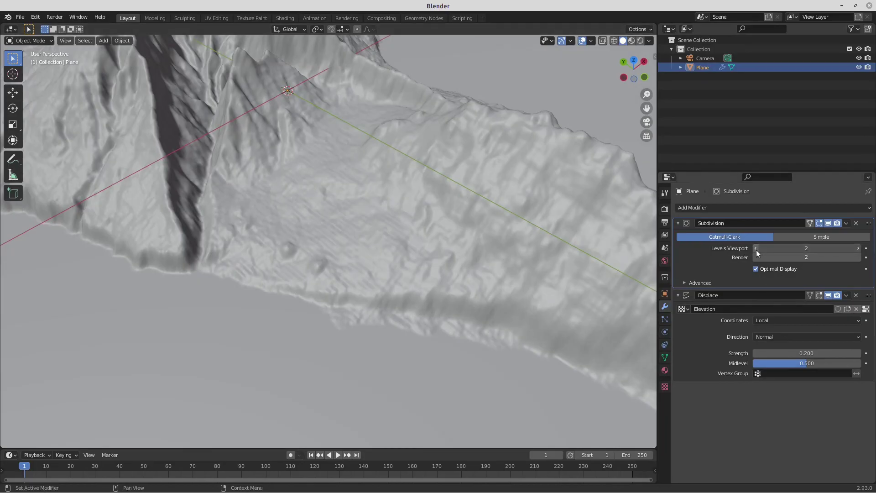
{"action": "scroll", "coordinate": [396, 259], "scroll_direction": "down", "scroll_amount": 5}
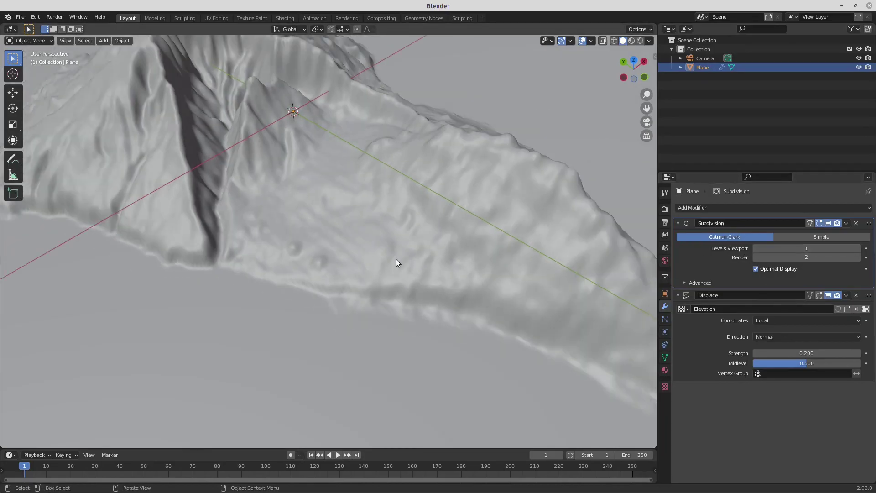
{"action": "mouse_move", "coordinate": [396, 261]}
{"action": "middle_mouse_down"}
{"action": "mouse_move", "coordinate": [389, 247]}
{"action": "mouse_move", "coordinate": [401, 245]}
{"action": "mouse_move", "coordinate": [387, 253]}
{"action": "middle_mouse_up"}
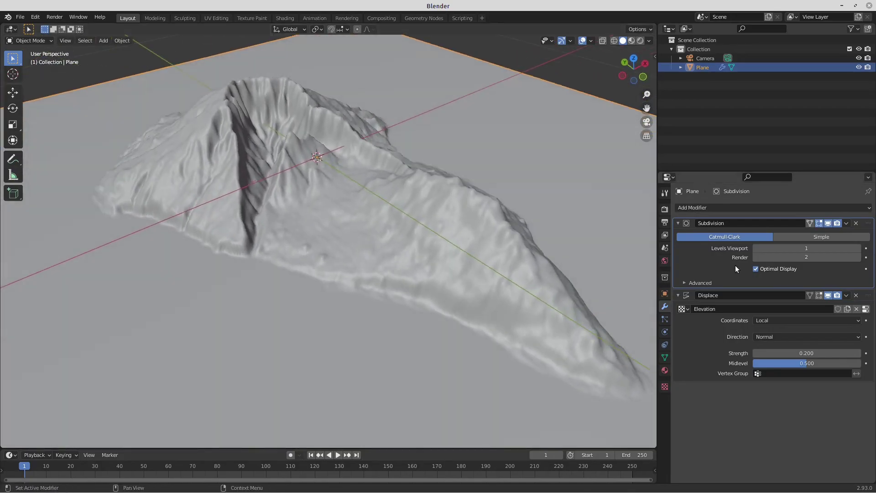
{"action": "left_click", "coordinate": [858, 249]}
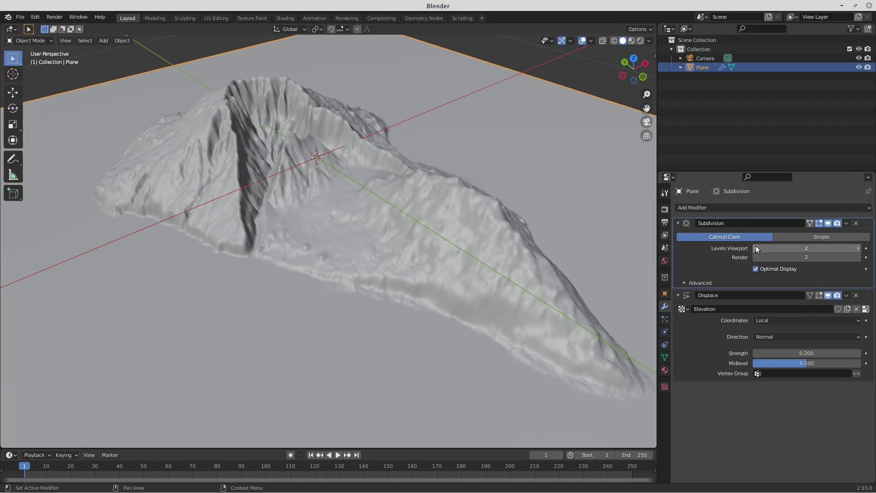
{"action": "left_click", "coordinate": [755, 248]}
{"action": "left_click", "coordinate": [755, 257]}
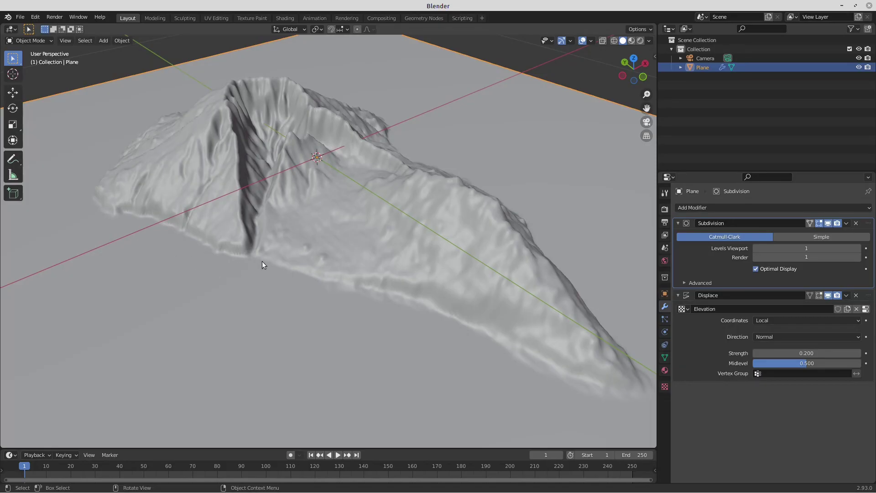
- Switch the terrain plane to flat shading for comparison and restore smooth shading
{"action": "mouse_move", "coordinate": [317, 258]}
{"action": "middle_mouse_down"}
{"action": "mouse_move", "coordinate": [329, 269]}
{"action": "mouse_move", "coordinate": [349, 259]}
{"action": "mouse_move", "coordinate": [349, 274]}
{"action": "mouse_move", "coordinate": [316, 259]}
{"action": "mouse_move", "coordinate": [325, 256]}
{"action": "middle_mouse_up"}
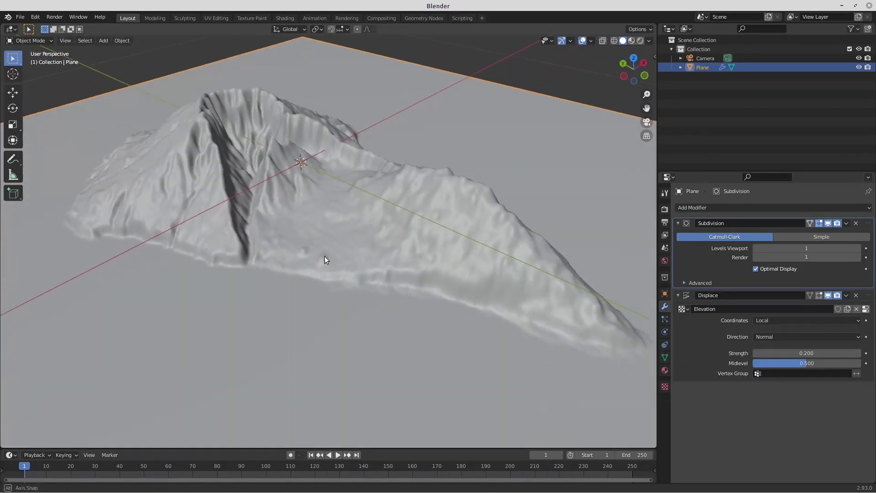
{"action": "right_click", "coordinate": [318, 207]}
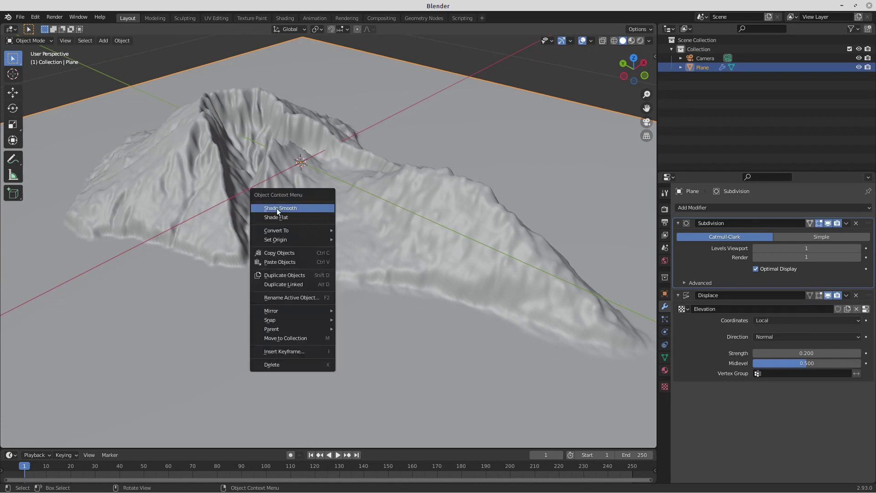
{"action": "left_click", "coordinate": [284, 218]}
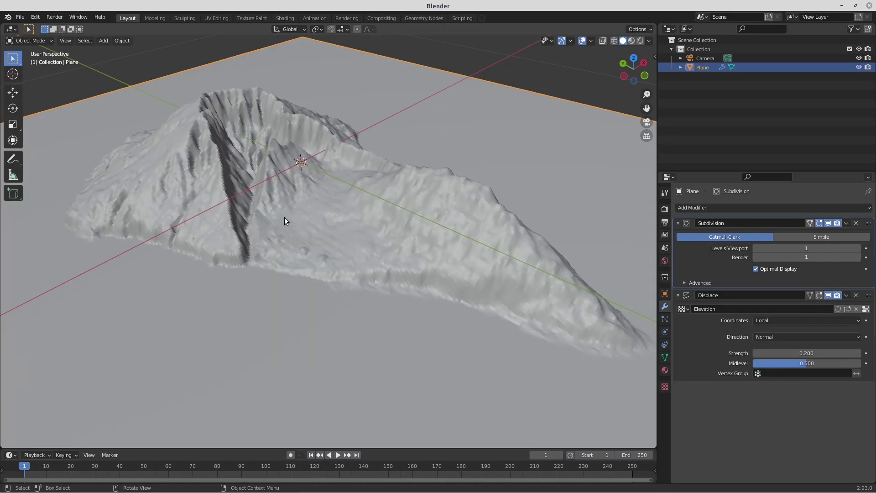
{"action": "right_click", "coordinate": [298, 214]}
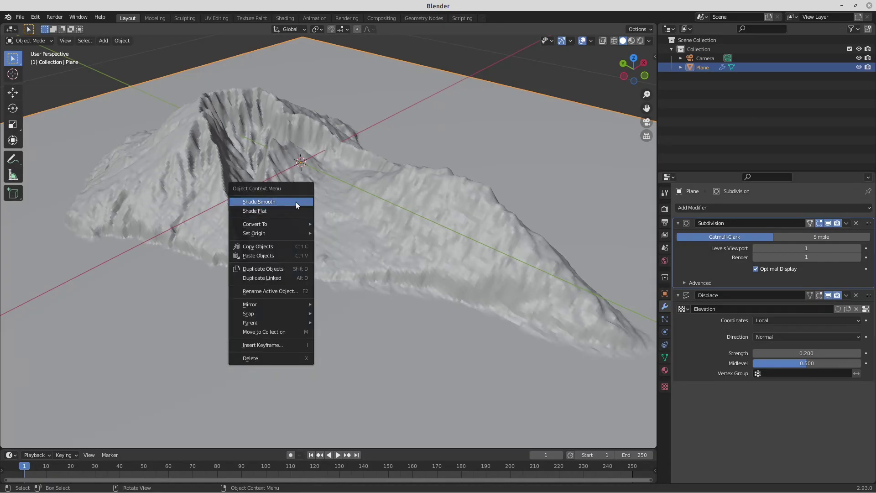
{"action": "left_click", "coordinate": [295, 202]}
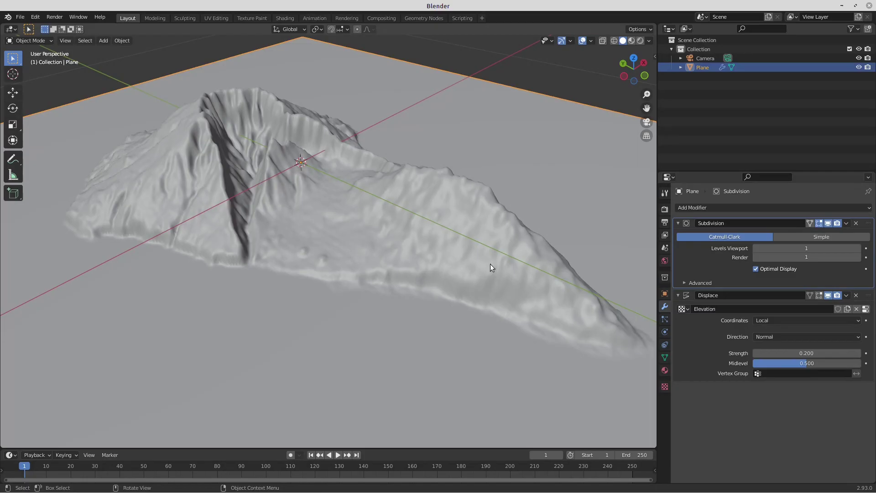
{"action": "middle_click_drag", "start_coordinate": [352, 225], "coordinate": [351, 244]}
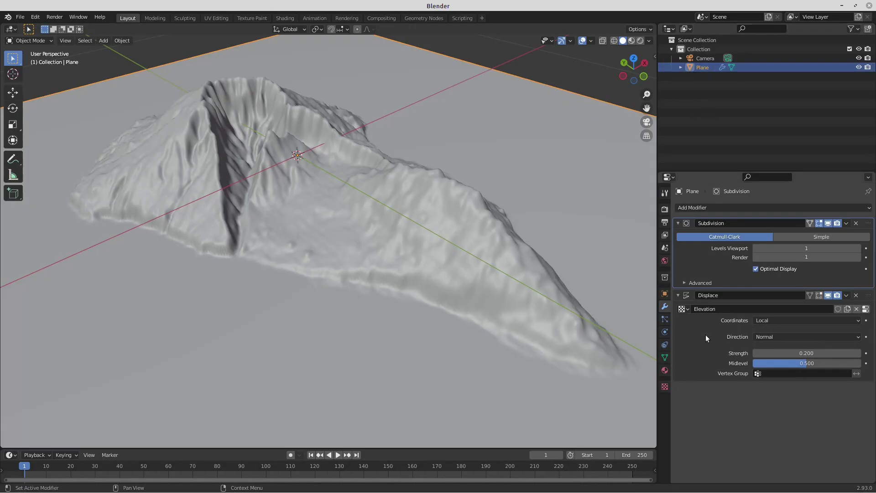
- Create a new material for the terrain plane and use map_hq.jpg as an Image Texture for its base color
{"action": "left_click", "coordinate": [665, 370]}
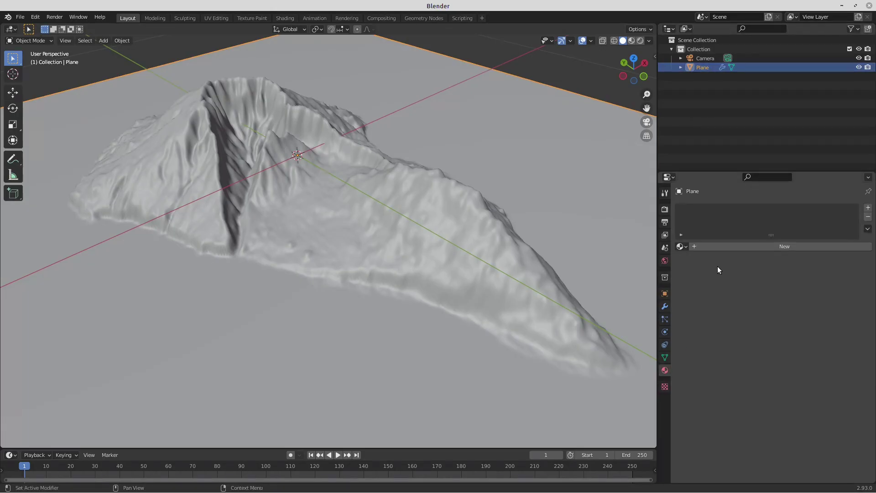
{"action": "left_click", "coordinate": [737, 246]}
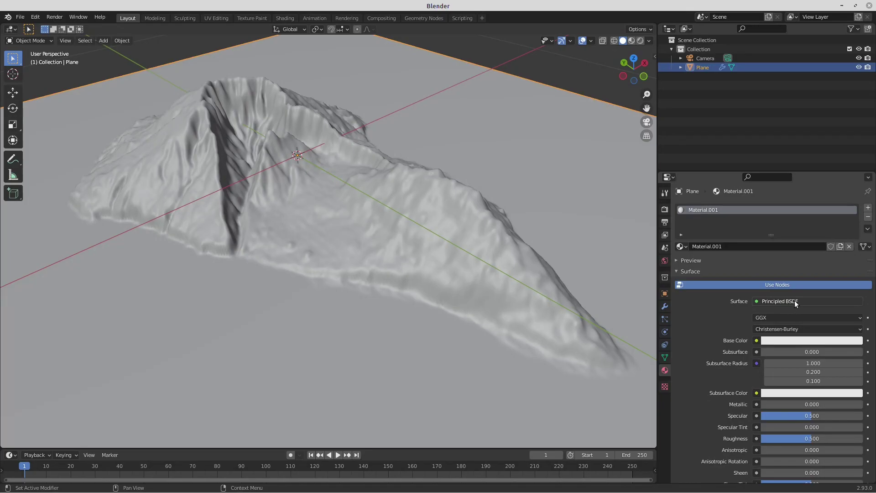
{"action": "left_click", "coordinate": [756, 341]}
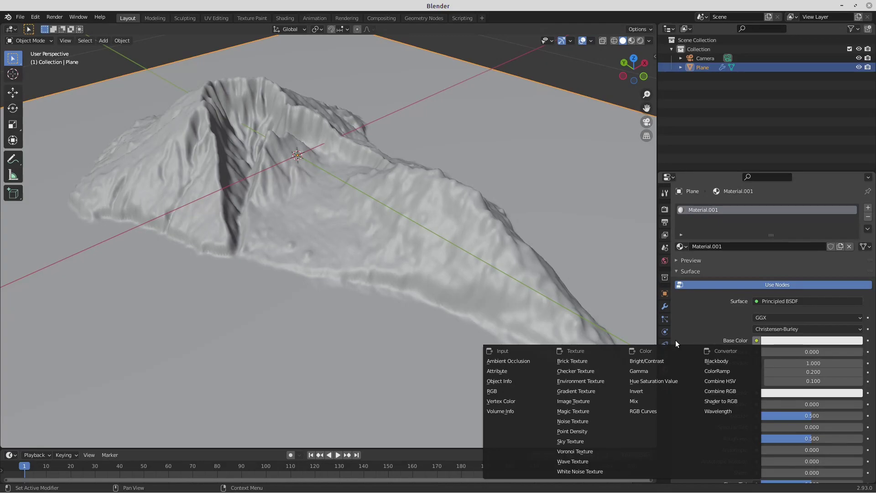
{"action": "left_click", "coordinate": [573, 401]}
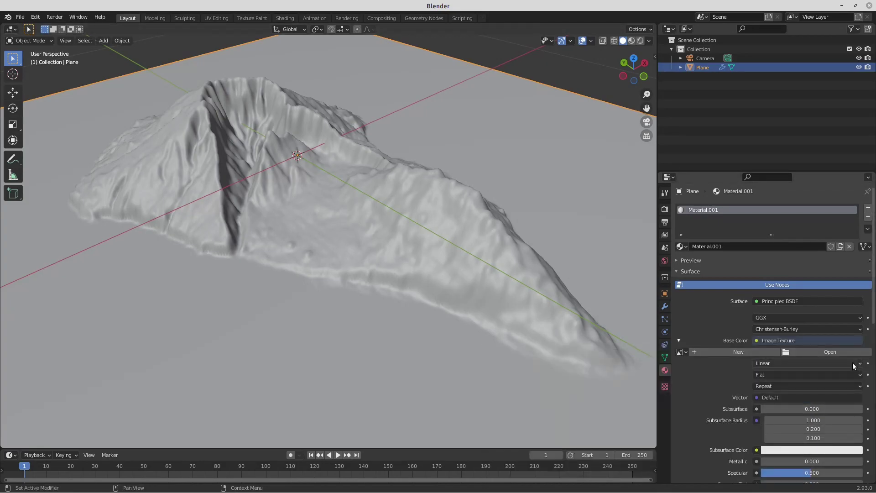
{"action": "left_click", "coordinate": [810, 352]}
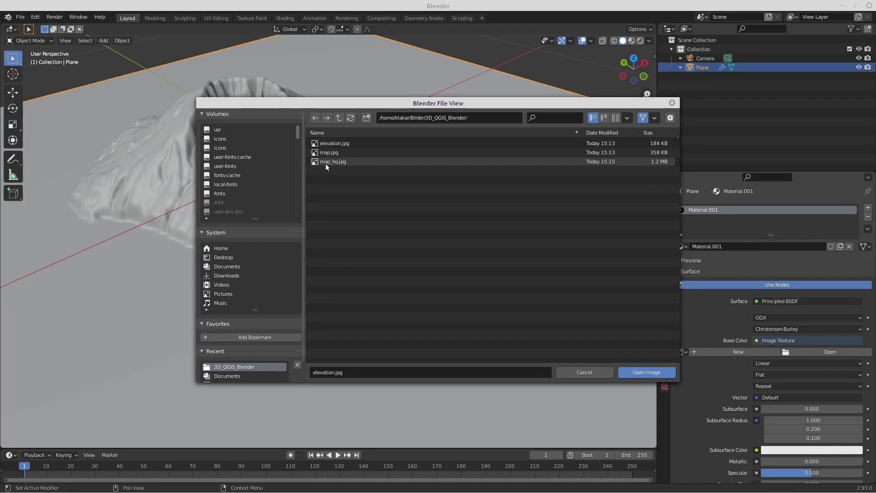
{"action": "left_click", "coordinate": [325, 163]}
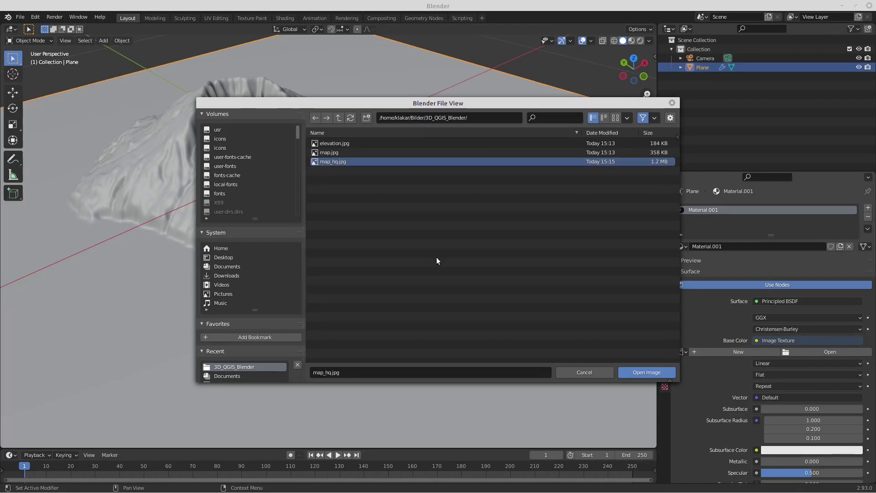
{"action": "left_click", "coordinate": [644, 373]}
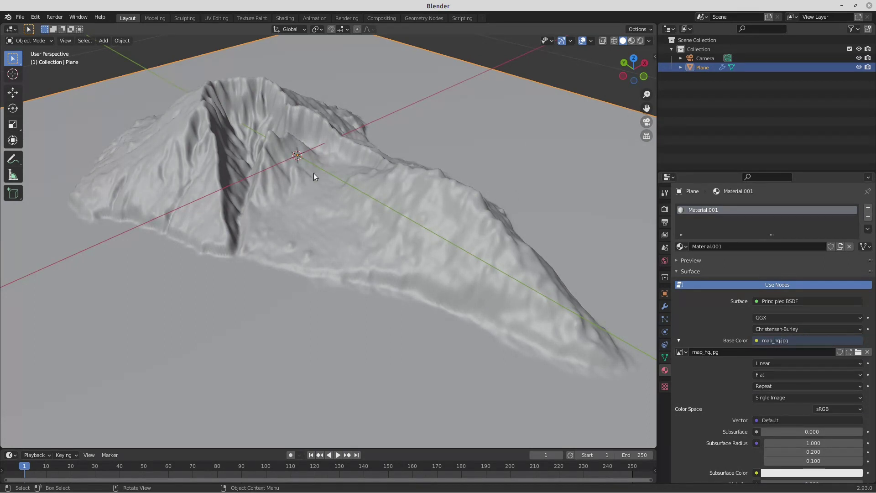
- Show the viewport in Material Preview shading and examine how the map texture lies on the terrain
{"action": "left_click", "coordinate": [631, 41]}
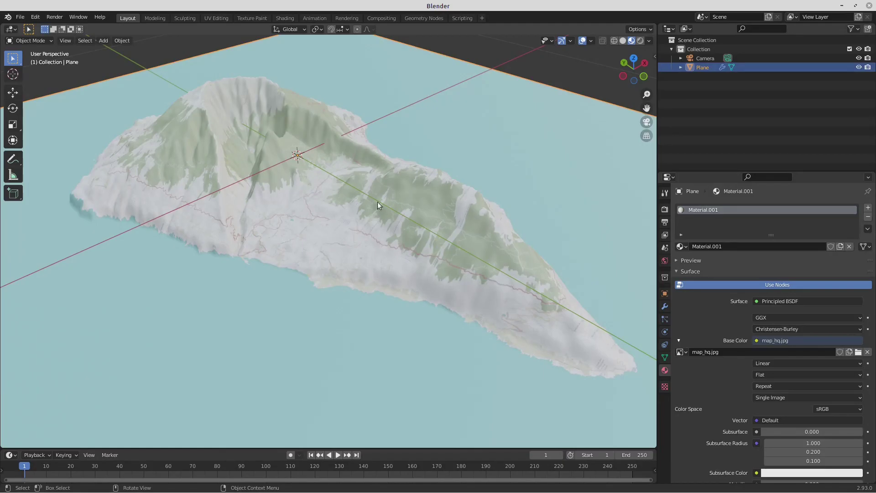
{"action": "middle_click_drag", "start_coordinate": [428, 261], "coordinate": [414, 249]}
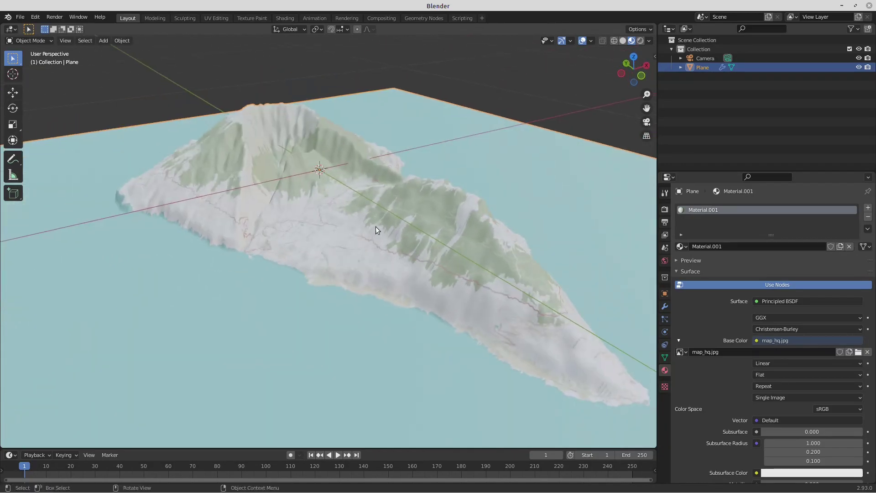
{"action": "middle_click_drag", "start_coordinate": [418, 231], "coordinate": [390, 243]}
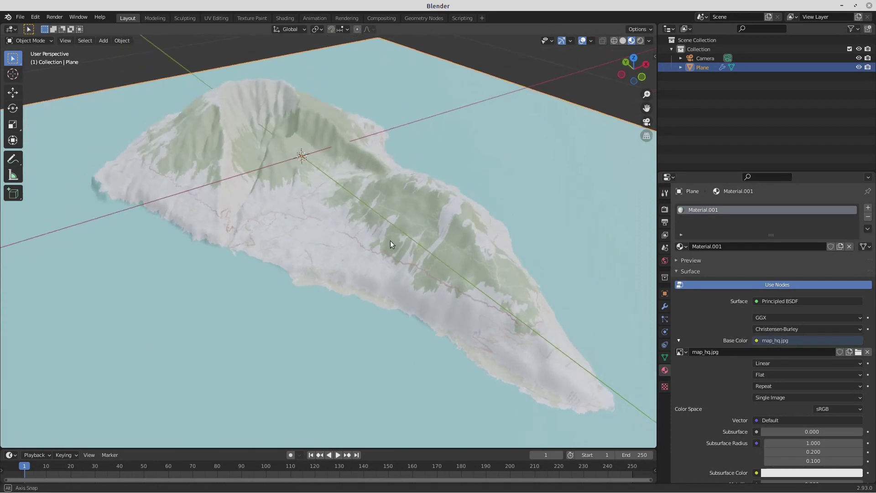
{"action": "middle_click_drag", "start_coordinate": [521, 229], "coordinate": [521, 228]}
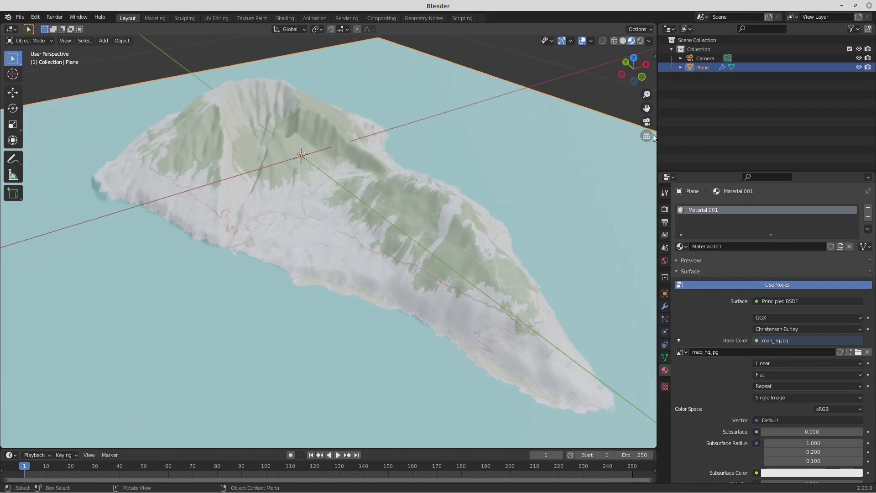
- Switch the viewport to Rendered shading, set the render engine to Cycles and view the terrain from different angles
{"action": "left_click", "coordinate": [640, 41]}
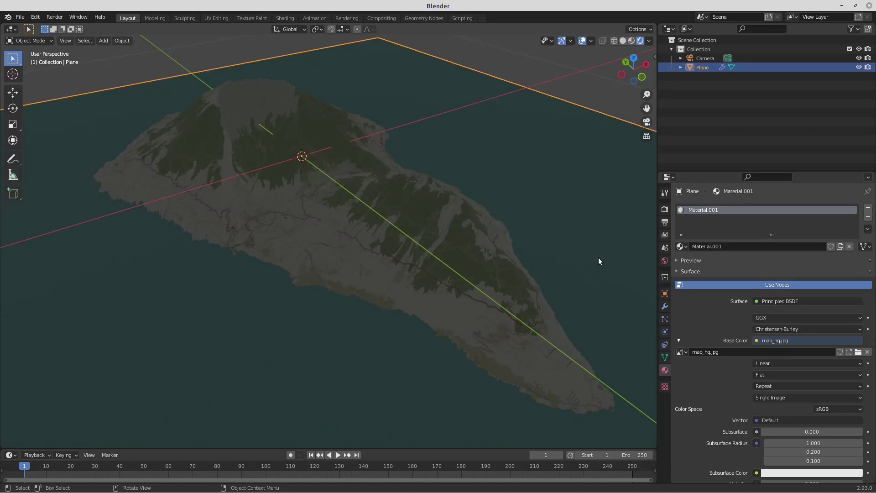
{"action": "left_click", "coordinate": [664, 211]}
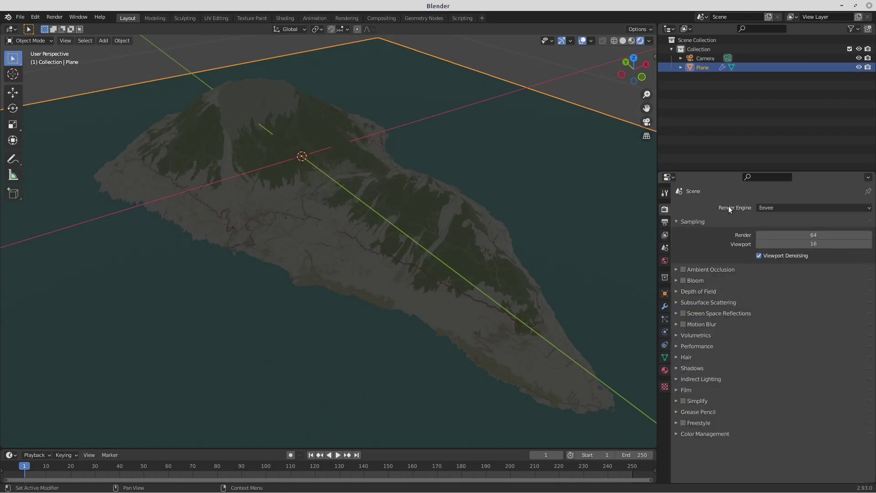
{"action": "left_click", "coordinate": [783, 206]}
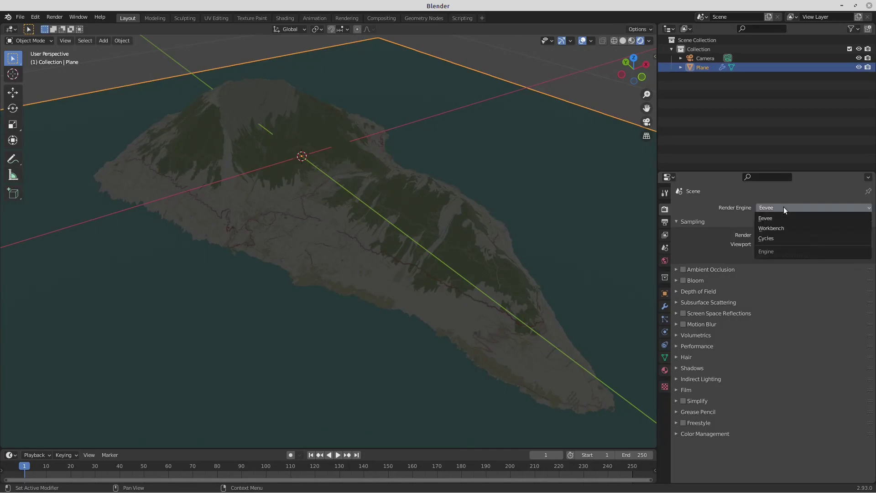
{"action": "left_click", "coordinate": [779, 239]}
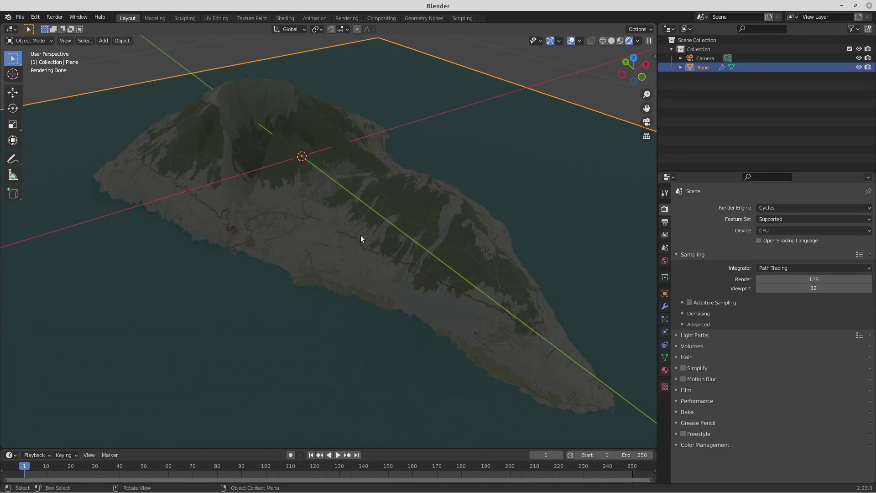
{"action": "mouse_move", "coordinate": [337, 260]}
{"action": "middle_mouse_down"}
{"action": "mouse_move", "coordinate": [352, 248]}
{"action": "mouse_move", "coordinate": [338, 248]}
{"action": "mouse_move", "coordinate": [352, 254]}
{"action": "middle_mouse_up"}
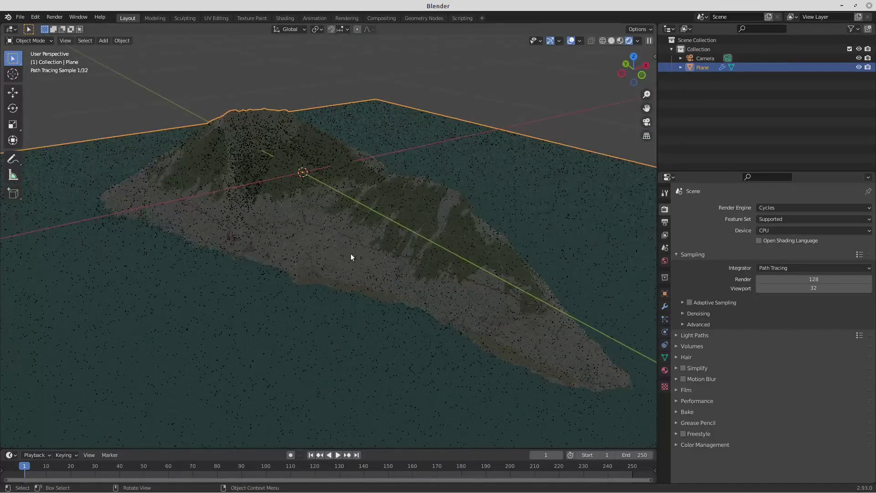
{"action": "middle_click_drag", "start_coordinate": [311, 201], "coordinate": [448, 218]}
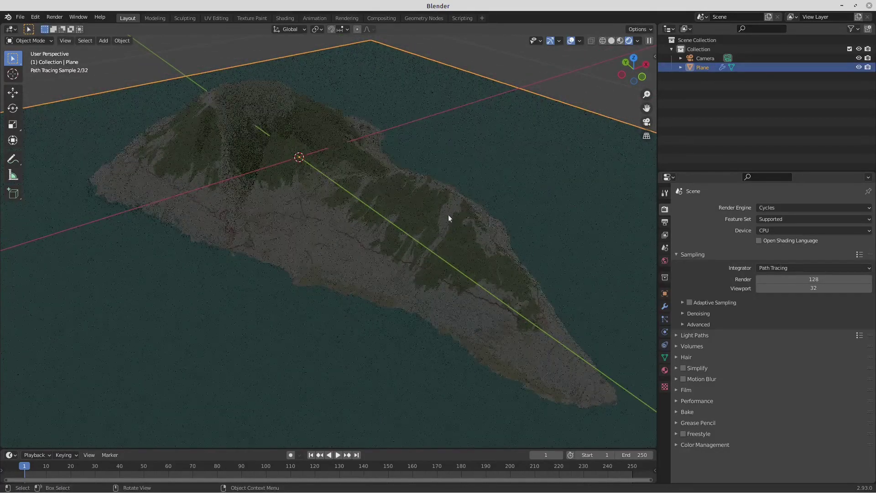
- Assign a Sky Texture to the world background color and set its sun size to 0.145°
{"action": "left_click", "coordinate": [665, 261]}
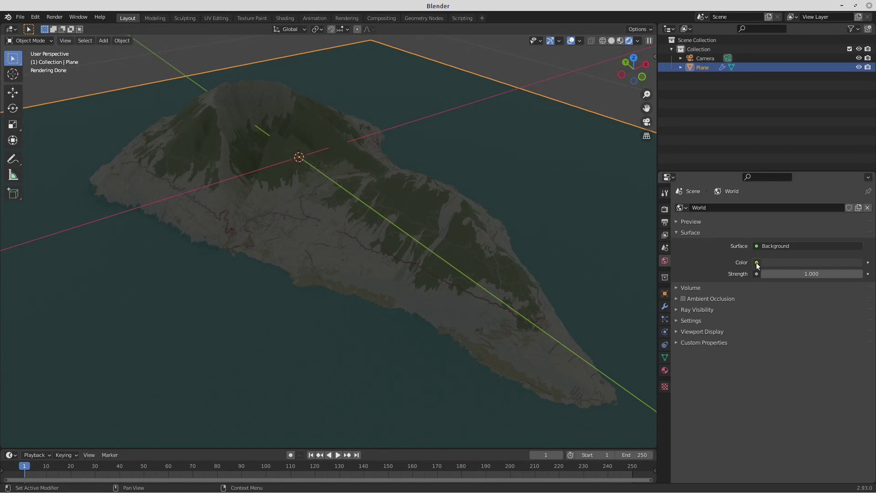
{"action": "left_click", "coordinate": [757, 262]}
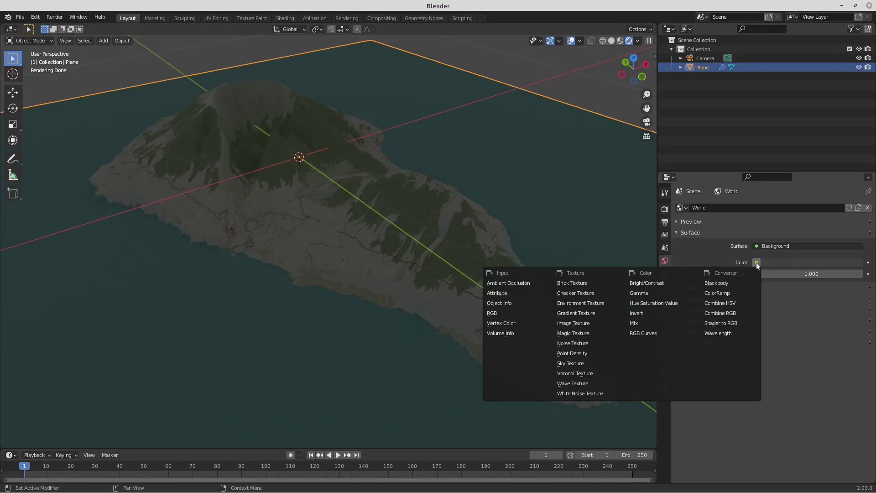
{"action": "left_click", "coordinate": [579, 363]}
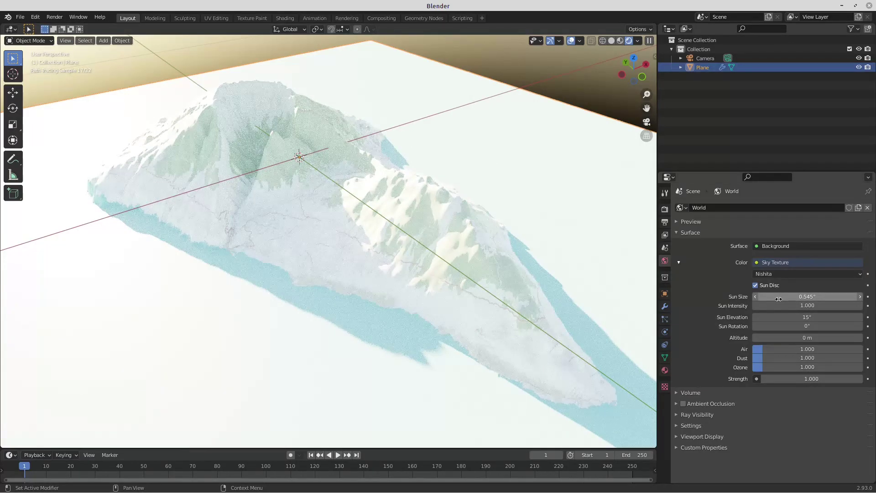
{"action": "left_click", "coordinate": [755, 296]}
{"action": "left_click", "coordinate": [755, 296]}
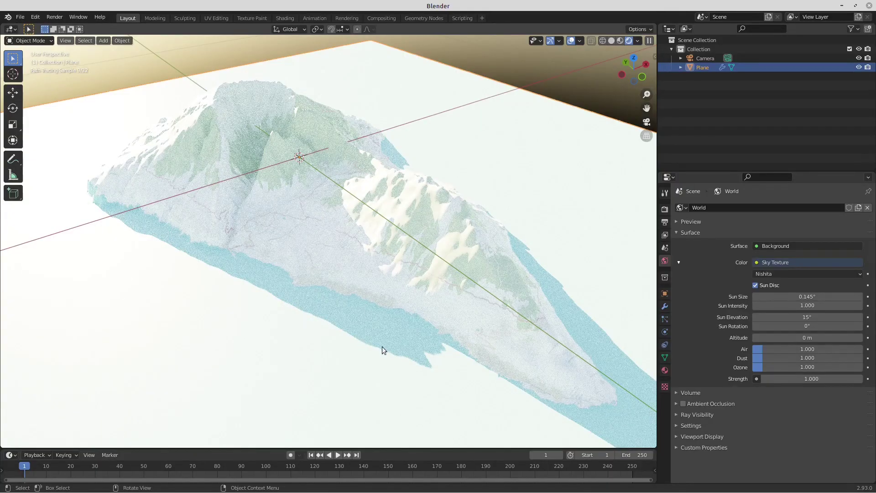
- Try different sun sizes for the sky texture and settle on a sun size of 1°
{"action": "left_click_drag", "start_coordinate": [826, 297], "coordinate": [806, 297]}
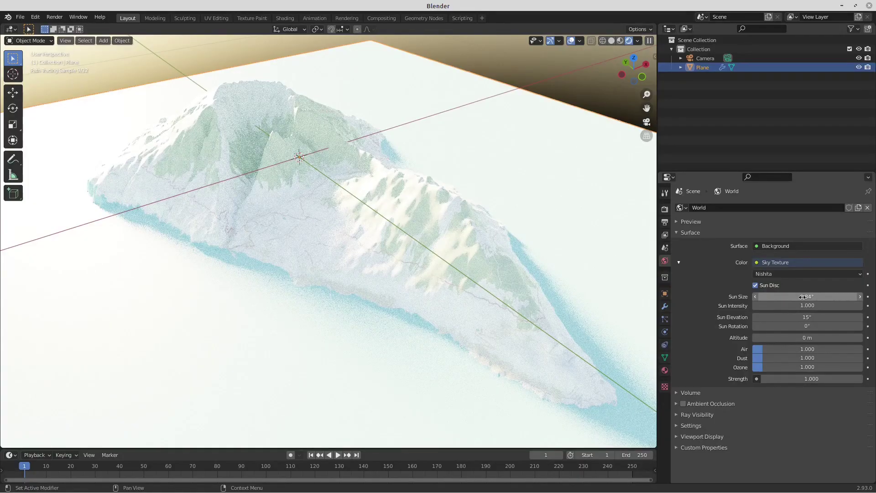
{"action": "mouse_move", "coordinate": [802, 297]}
{"action": "left_mouse_down"}
{"action": "mouse_move", "coordinate": [819, 297]}
{"action": "mouse_move", "coordinate": [805, 297]}
{"action": "left_mouse_up"}
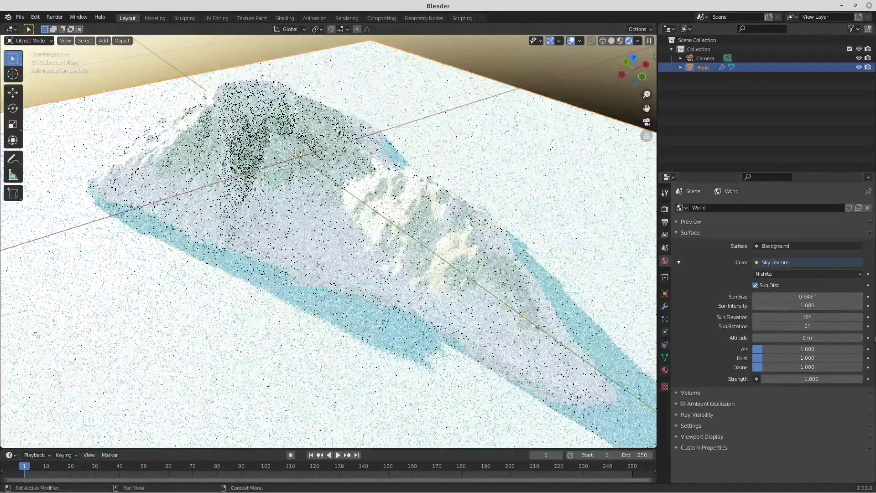
{"action": "left_click", "coordinate": [765, 297]}
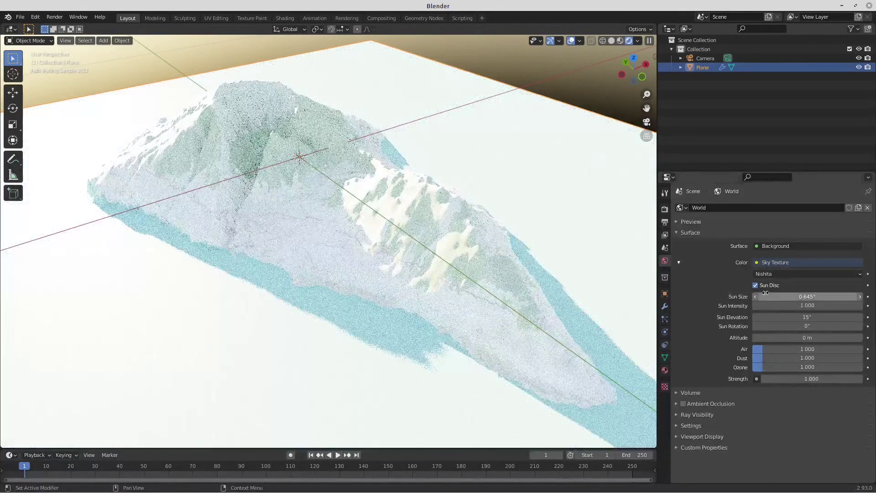
{"action": "left_click", "coordinate": [796, 297]}
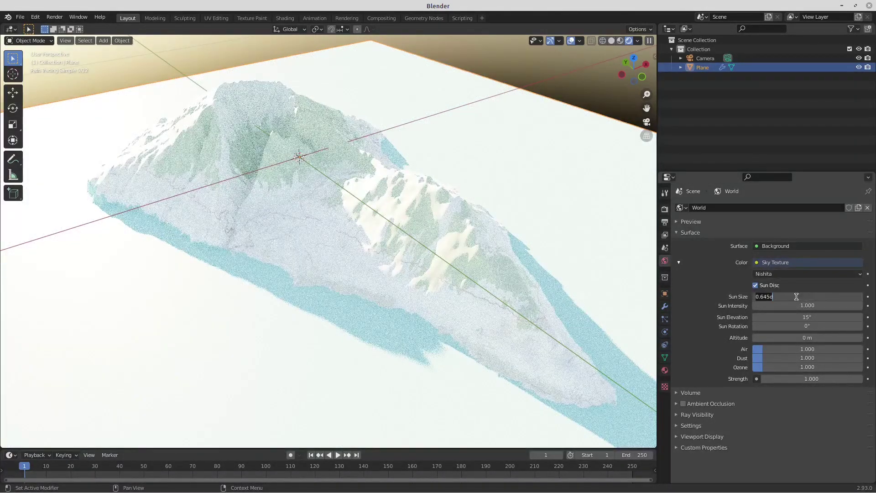
{"action": "type", "text": "1"}
{"action": "key", "text": "Return"}
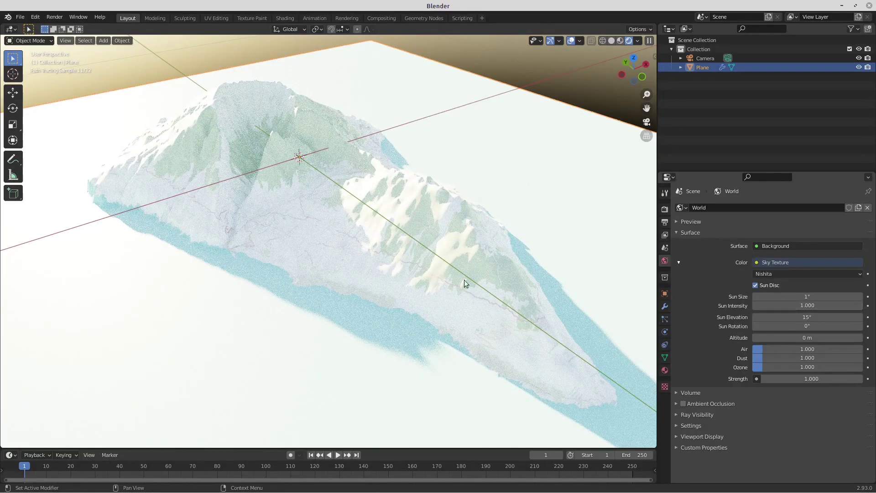
- Lower the sky texture's sun intensity to 0.400
{"action": "left_click", "coordinate": [755, 306]}
{"action": "left_click", "coordinate": [756, 306]}
{"action": "left_click", "coordinate": [755, 306]}
{"action": "left_click", "coordinate": [756, 306]}
{"action": "left_click", "coordinate": [755, 307]}
{"action": "left_click", "coordinate": [755, 307]}
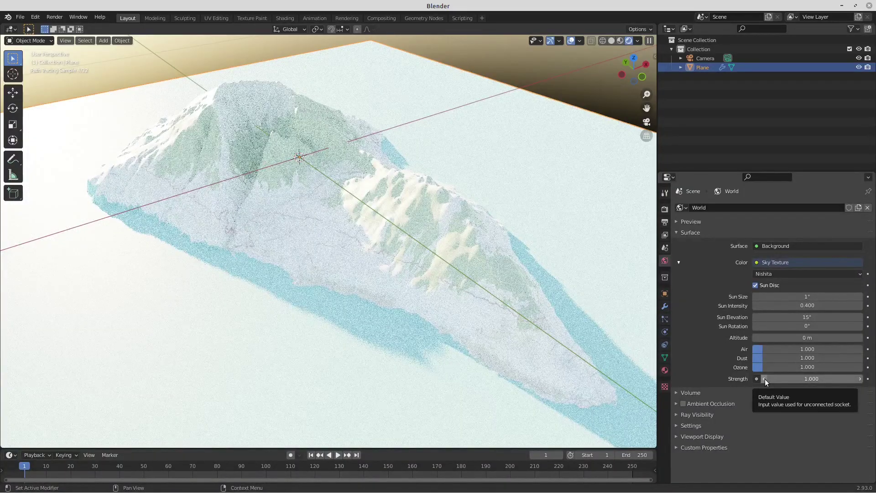
- Reduce the world background strength to 0.300 and the sky's sun intensity to 0.200
{"action": "left_click", "coordinate": [764, 379]}
{"action": "left_click", "coordinate": [764, 379]}
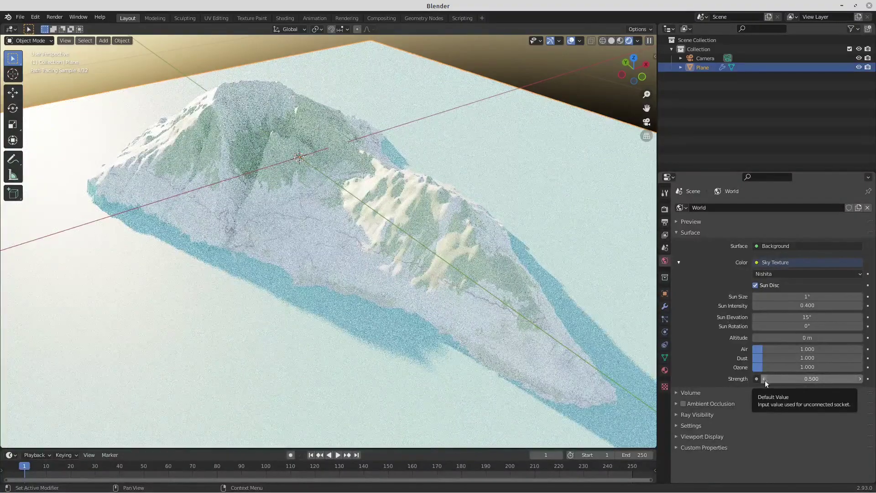
{"action": "left_click", "coordinate": [764, 380]}
{"action": "left_click", "coordinate": [765, 379]}
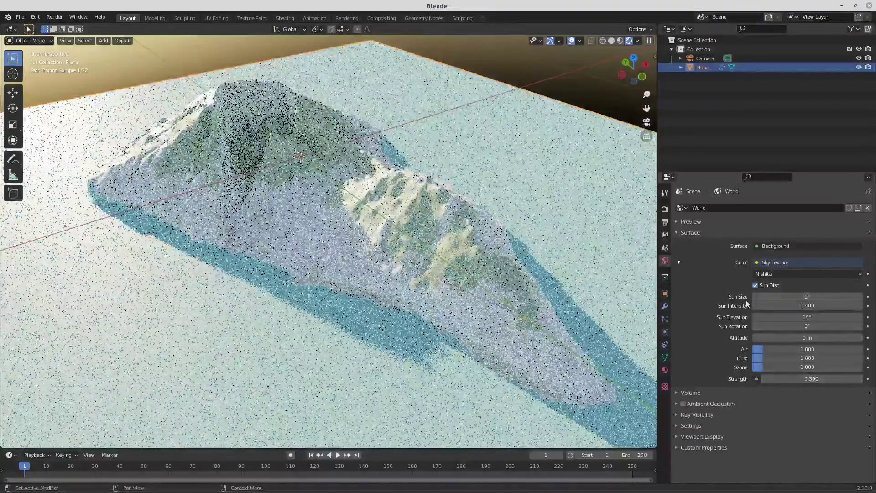
{"action": "left_click", "coordinate": [756, 305]}
{"action": "left_click", "coordinate": [755, 305]}
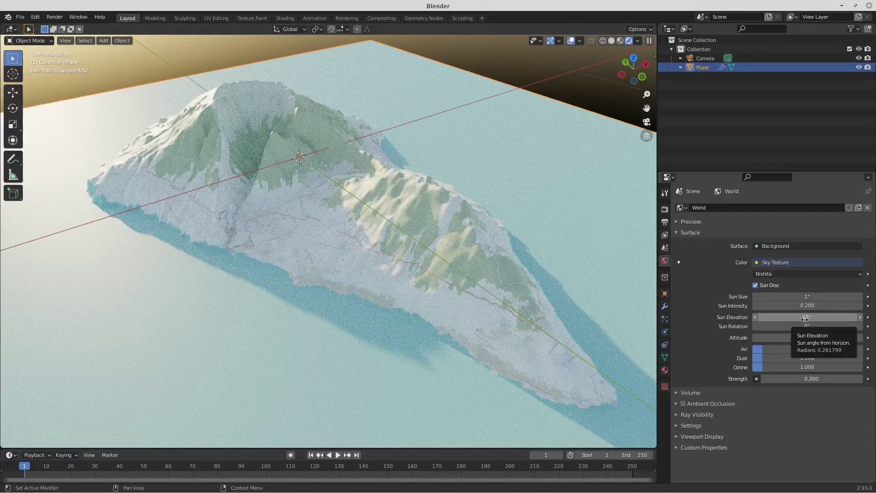
- Test higher and lower sun elevations on the terrain, and set the sun elevation to 17°
{"action": "left_click_drag", "start_coordinate": [804, 318], "coordinate": [826, 318]}
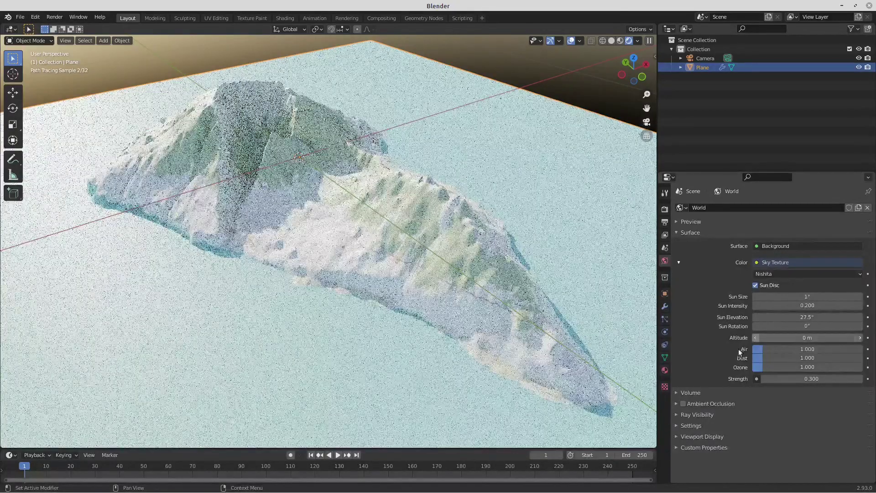
{"action": "left_click_drag", "start_coordinate": [796, 316], "coordinate": [791, 317]}
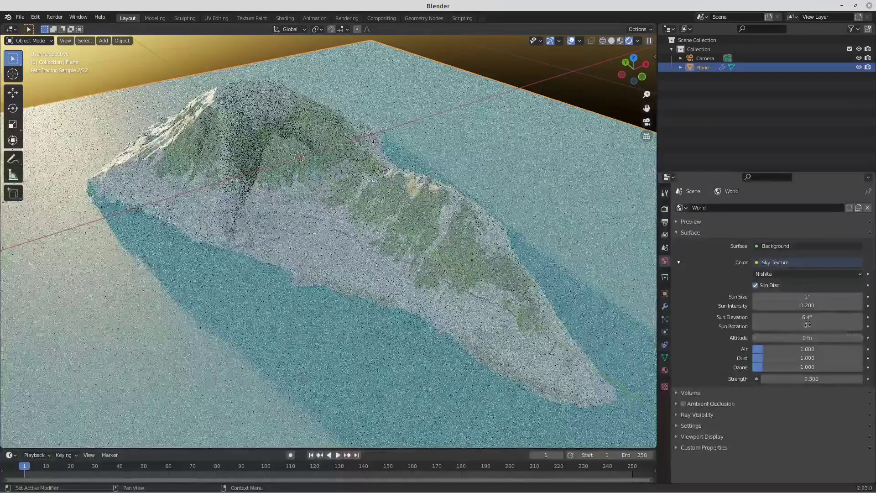
{"action": "left_click", "coordinate": [800, 317]}
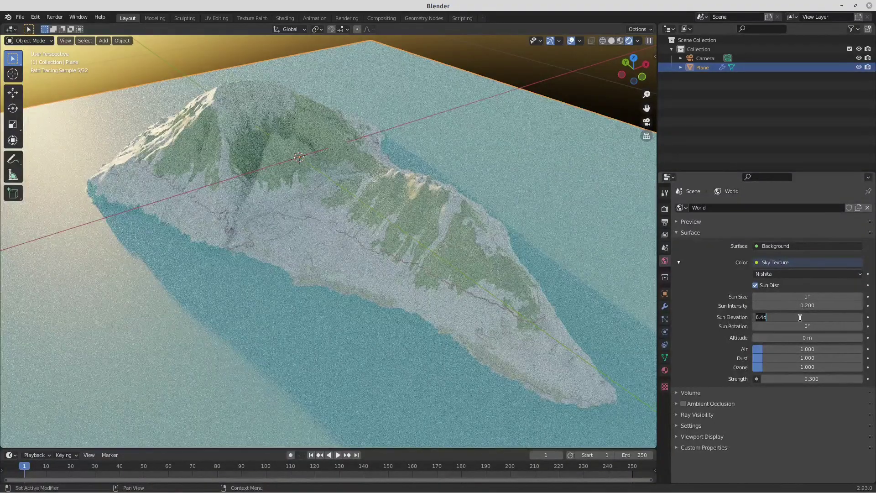
{"action": "type", "text": "17"}
{"action": "key", "text": "Return"}
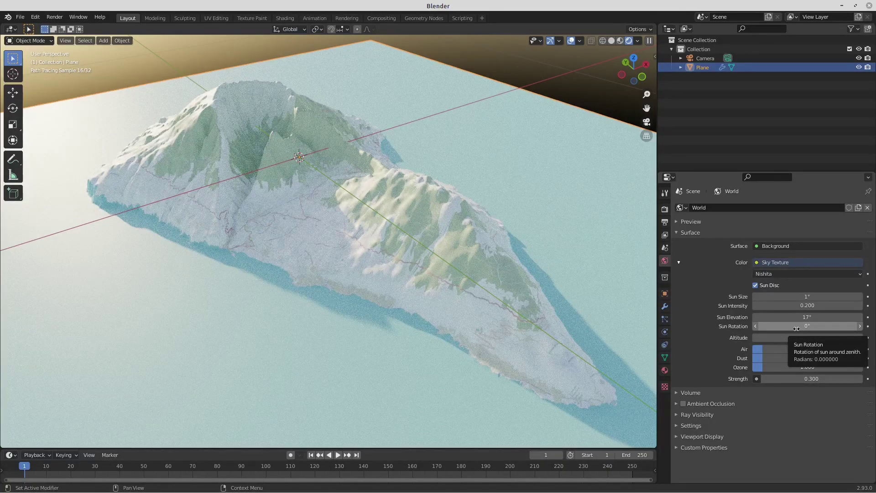
- Rotate the sun to -70.8° so the island's shadow falls across the water beside it
{"action": "left_click_drag", "start_coordinate": [807, 326], "coordinate": [696, 326]}
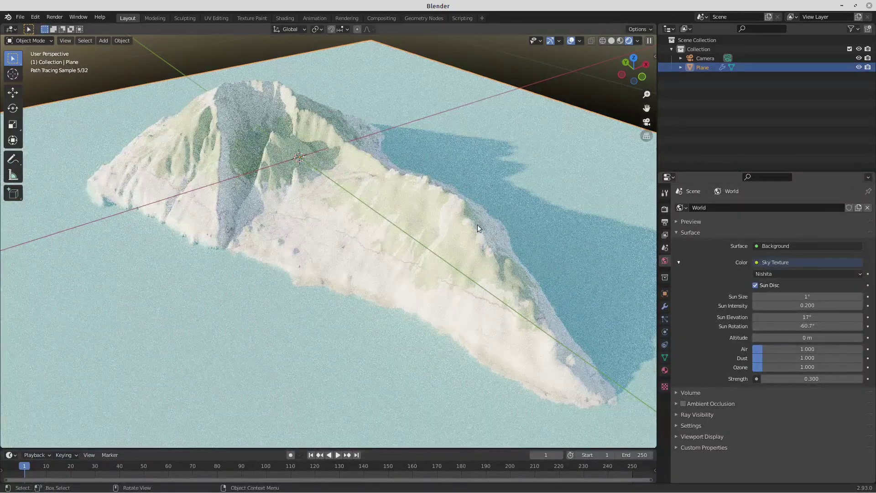
{"action": "middle_click_drag", "start_coordinate": [560, 304], "coordinate": [457, 322]}
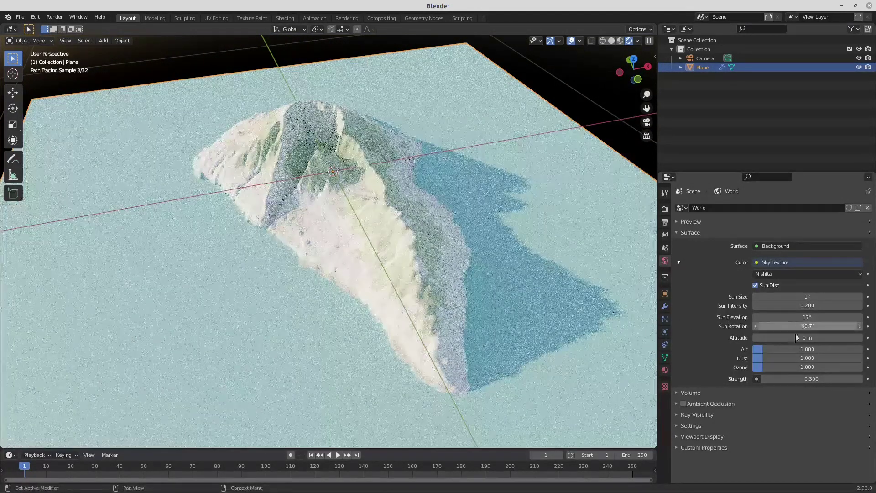
{"action": "mouse_move", "coordinate": [798, 326]}
{"action": "left_mouse_down"}
{"action": "mouse_move", "coordinate": [781, 326]}
{"action": "mouse_move", "coordinate": [800, 326]}
{"action": "mouse_move", "coordinate": [790, 326]}
{"action": "left_mouse_up"}
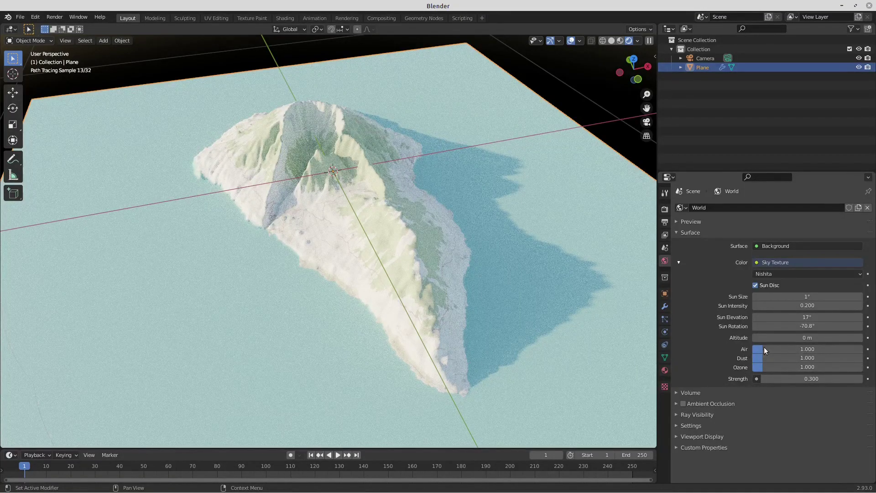
- Adjust the sky's atmosphere to air 1.270, dust 0.959 and ozone 1.082
{"action": "left_click_drag", "start_coordinate": [763, 349], "coordinate": [809, 350]}
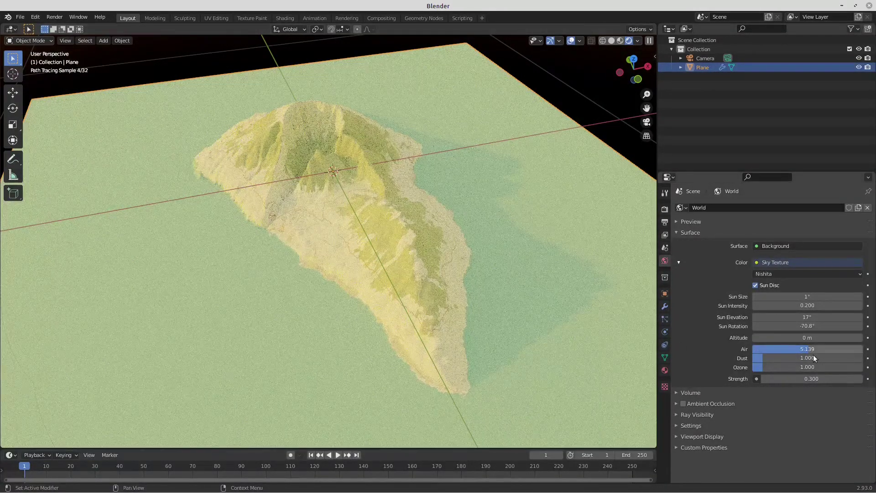
{"action": "mouse_move", "coordinate": [813, 354]}
{"action": "left_mouse_down"}
{"action": "mouse_move", "coordinate": [845, 350]}
{"action": "mouse_move", "coordinate": [762, 349]}
{"action": "mouse_move", "coordinate": [762, 367]}
{"action": "left_mouse_up"}
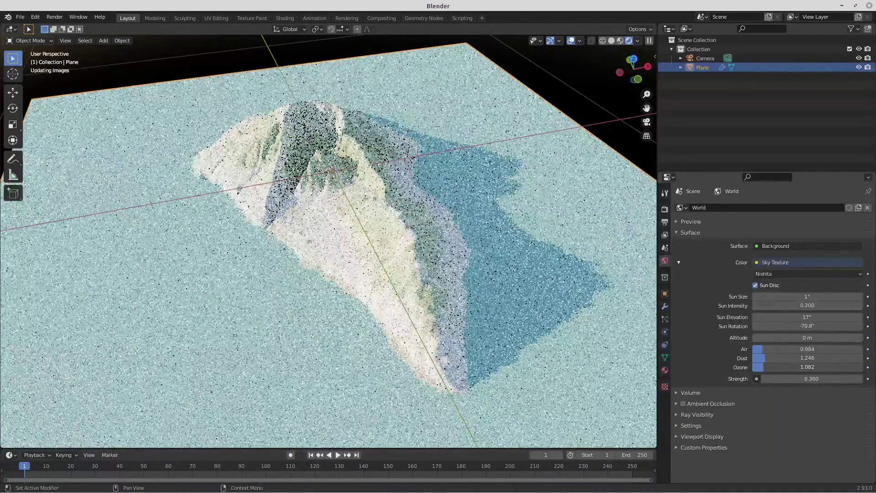
{"action": "left_click_drag", "start_coordinate": [765, 357], "coordinate": [759, 358]}
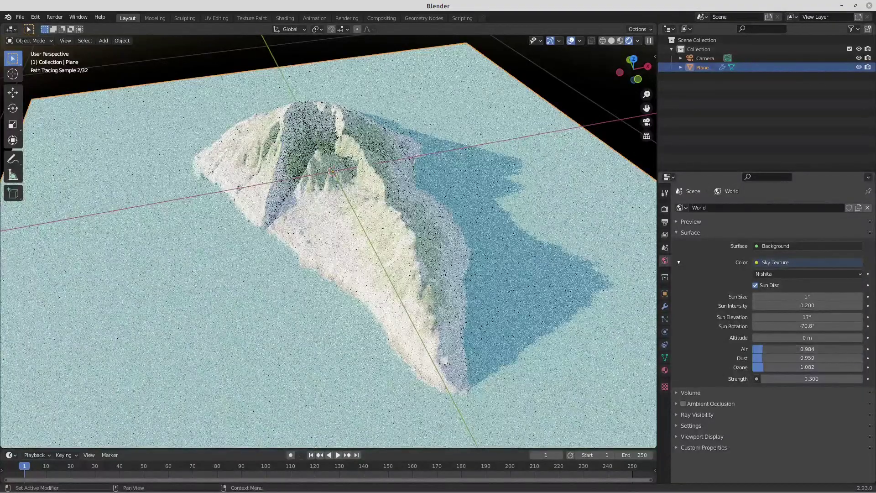
{"action": "left_click_drag", "start_coordinate": [759, 348], "coordinate": [762, 348]}
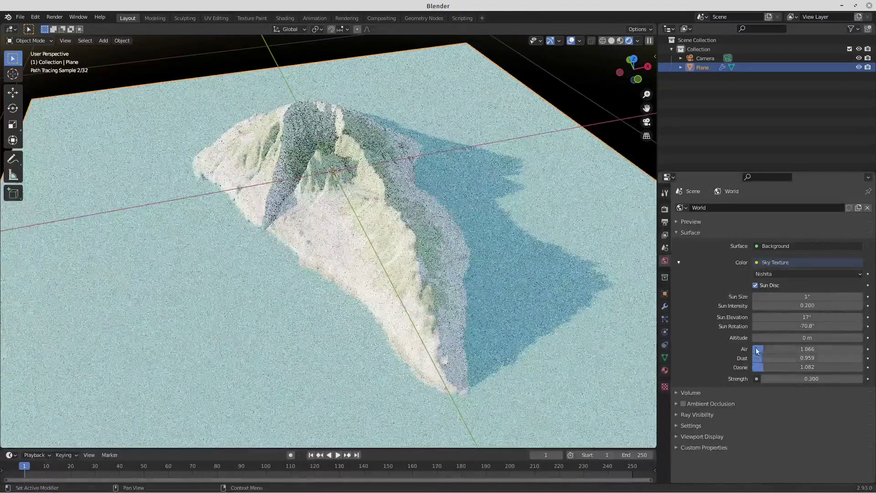
{"action": "left_click_drag", "start_coordinate": [762, 349], "coordinate": [765, 348]}
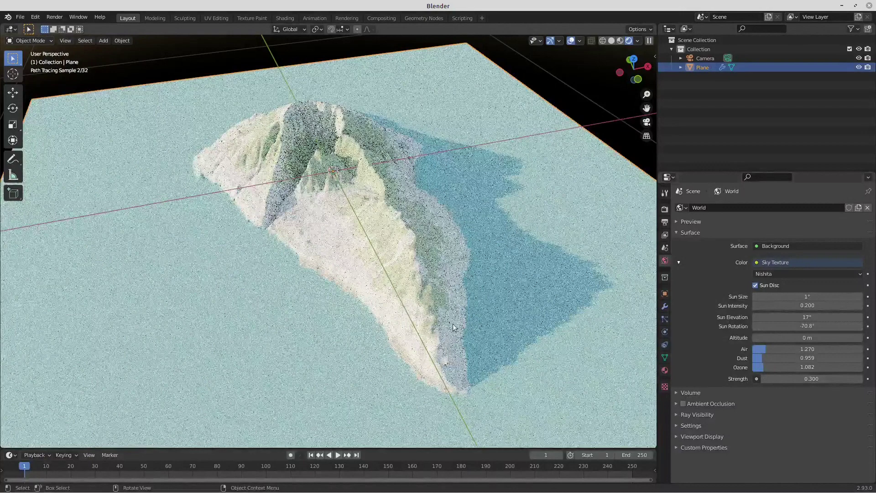
- Align the scene camera to a perspective view looking down over the island
{"action": "mouse_move", "coordinate": [360, 286]}
{"action": "middle_mouse_down"}
{"action": "mouse_move", "coordinate": [371, 294]}
{"action": "mouse_move", "coordinate": [376, 212]}
{"action": "mouse_move", "coordinate": [360, 260]}
{"action": "mouse_move", "coordinate": [398, 261]}
{"action": "middle_mouse_up"}
{"action": "scroll", "coordinate": [398, 261], "scroll_direction": "down", "scroll_amount": 2}
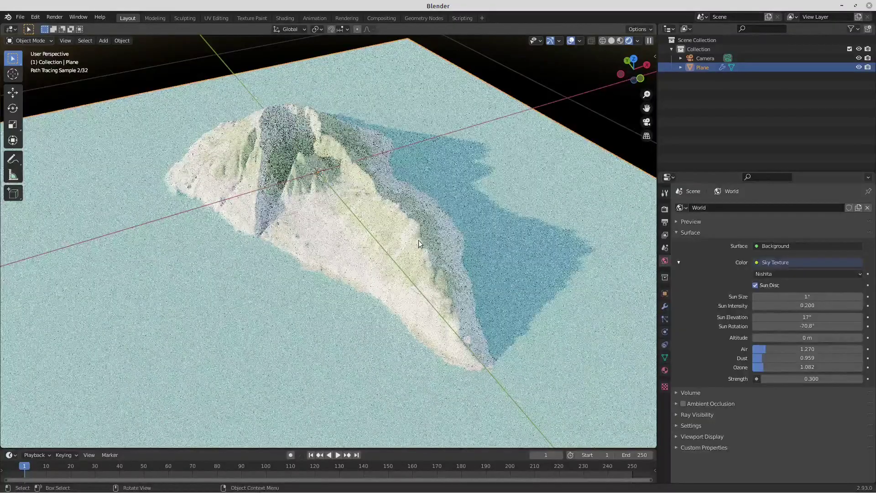
{"action": "scroll", "coordinate": [418, 241], "scroll_direction": "up", "scroll_amount": 4}
{"action": "scroll", "coordinate": [418, 241], "scroll_direction": "down", "scroll_amount": 2}
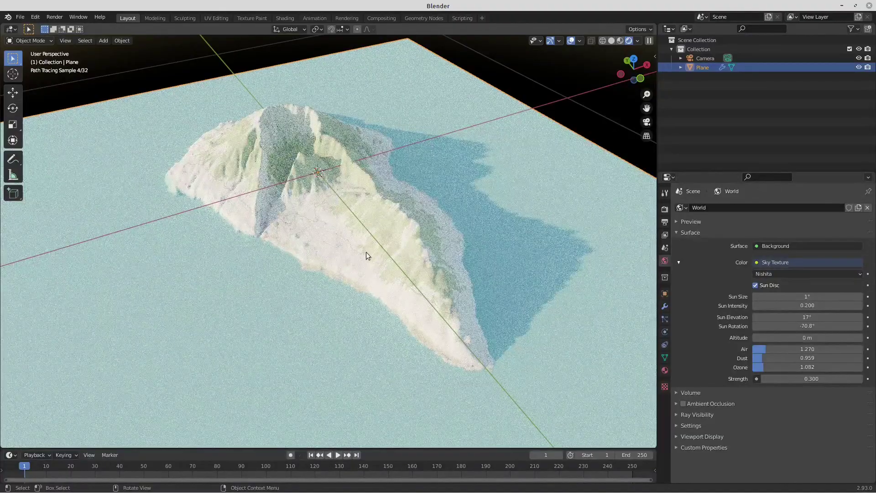
{"action": "left_click", "coordinate": [647, 123]}
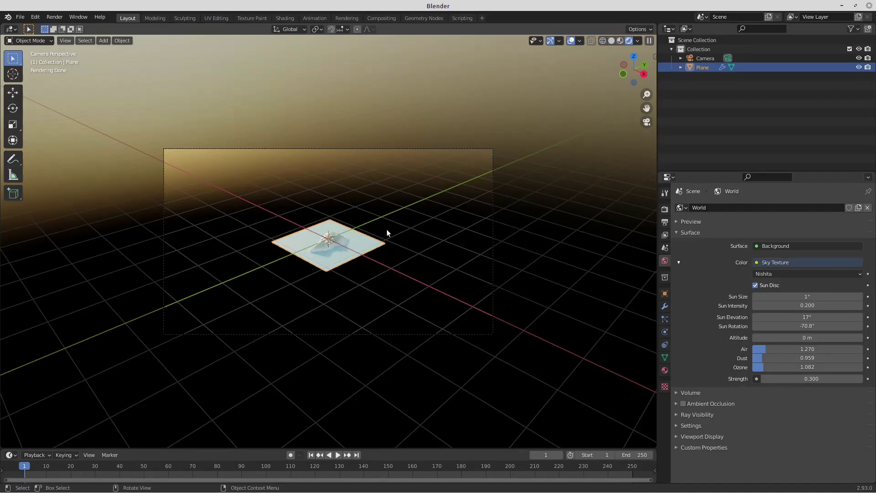
{"action": "left_click", "coordinate": [646, 122]}
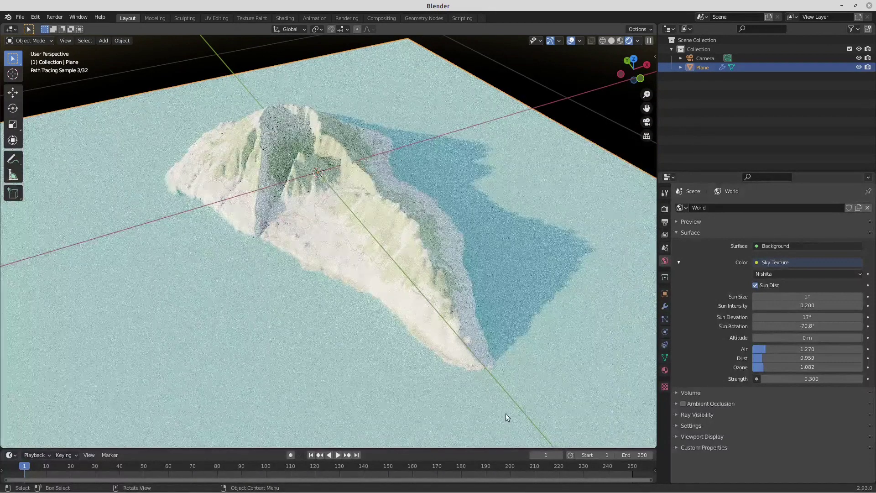
{"action": "key", "text": "ctrl"}
{"action": "key", "text": "ctrl+alt"}
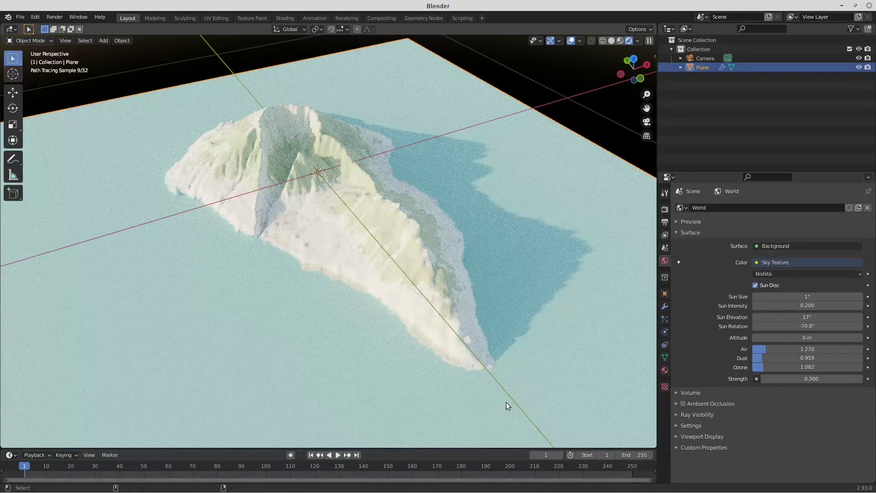
{"action": "key", "text": "ctrl+alt+KP_0"}
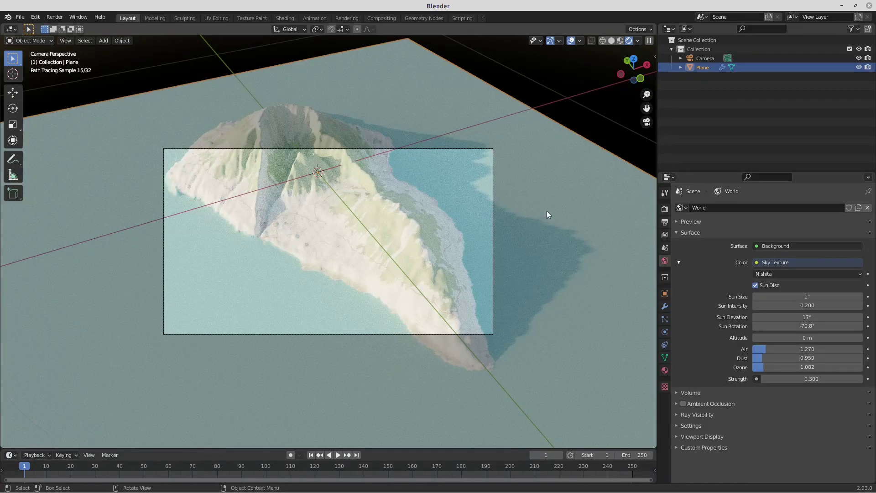
- Lock the camera to the view and reframe it so the whole island and its shadow fit inside the camera frame
{"action": "left_click", "coordinate": [653, 55]}
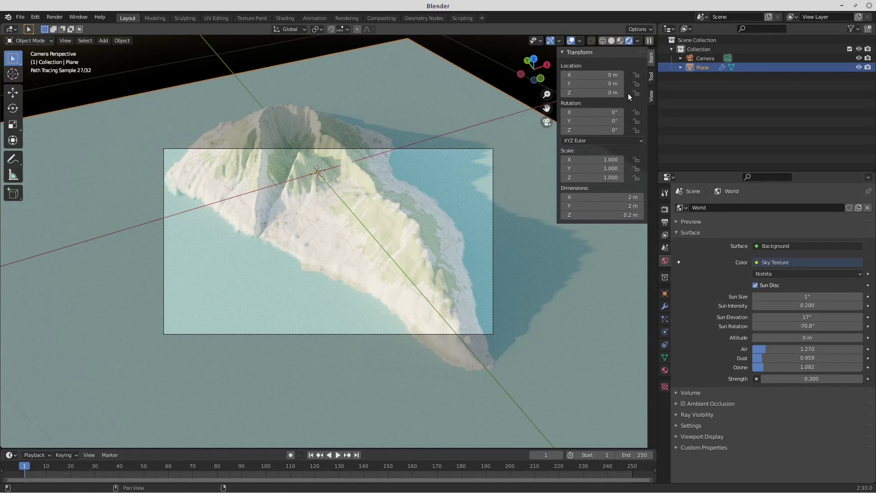
{"action": "left_click", "coordinate": [651, 95]}
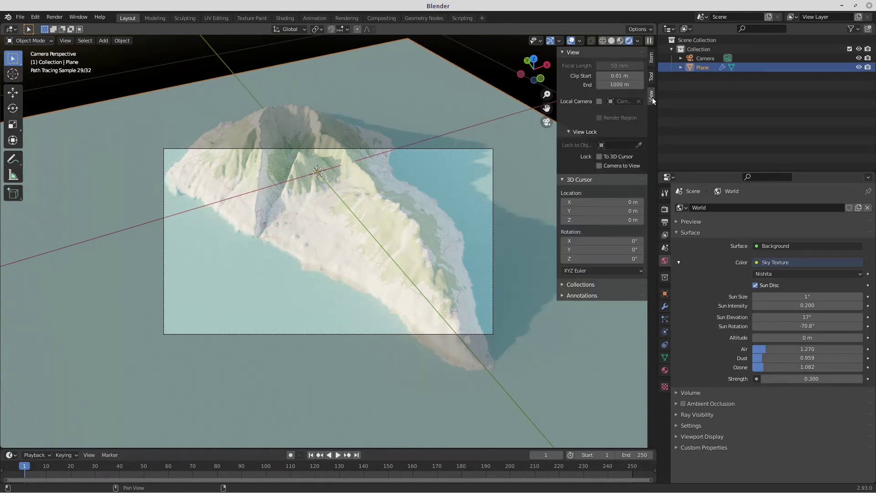
{"action": "left_click", "coordinate": [598, 166]}
{"action": "mouse_move", "coordinate": [332, 256]}
{"action": "middle_mouse_down"}
{"action": "mouse_move", "coordinate": [348, 247]}
{"action": "mouse_move", "coordinate": [326, 242]}
{"action": "mouse_move", "coordinate": [337, 243]}
{"action": "mouse_move", "coordinate": [334, 250]}
{"action": "mouse_move", "coordinate": [335, 228]}
{"action": "mouse_move", "coordinate": [343, 237]}
{"action": "mouse_move", "coordinate": [322, 247]}
{"action": "mouse_move", "coordinate": [331, 264]}
{"action": "mouse_move", "coordinate": [327, 250]}
{"action": "mouse_move", "coordinate": [335, 256]}
{"action": "middle_mouse_up"}
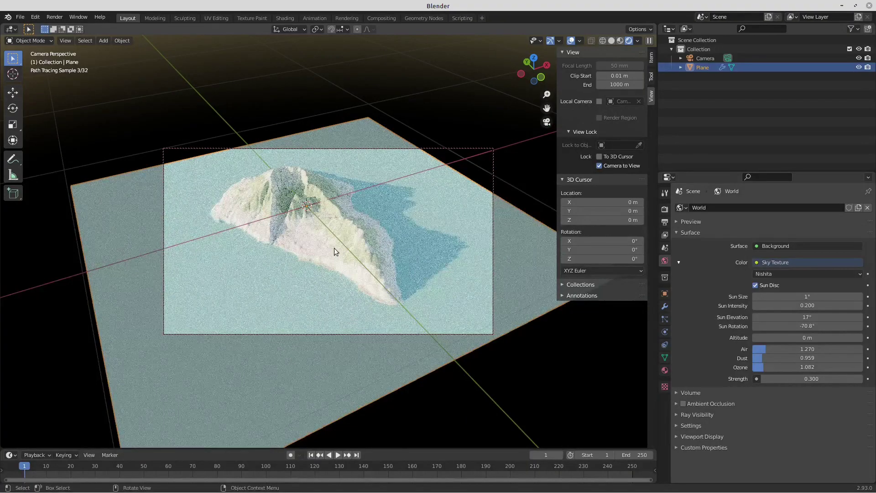
{"action": "middle_click_drag", "start_coordinate": [319, 217], "coordinate": [339, 218]}
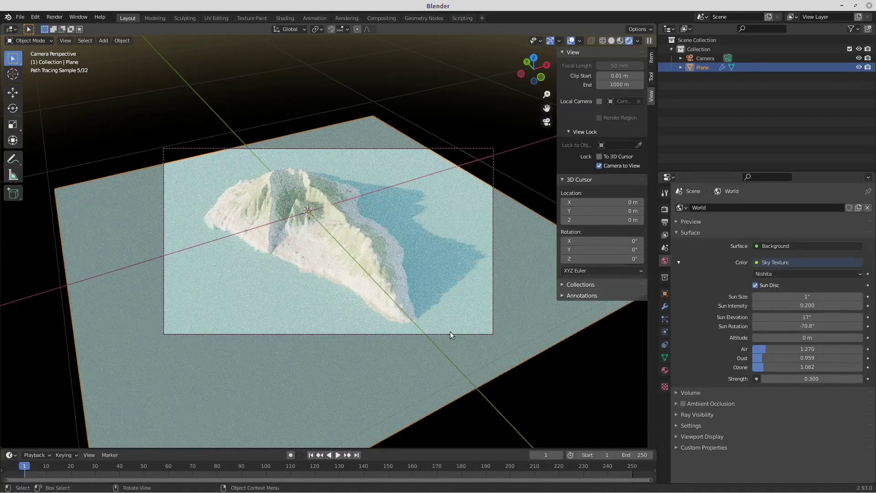
{"action": "middle_click_drag", "start_coordinate": [352, 254], "coordinate": [405, 276]}
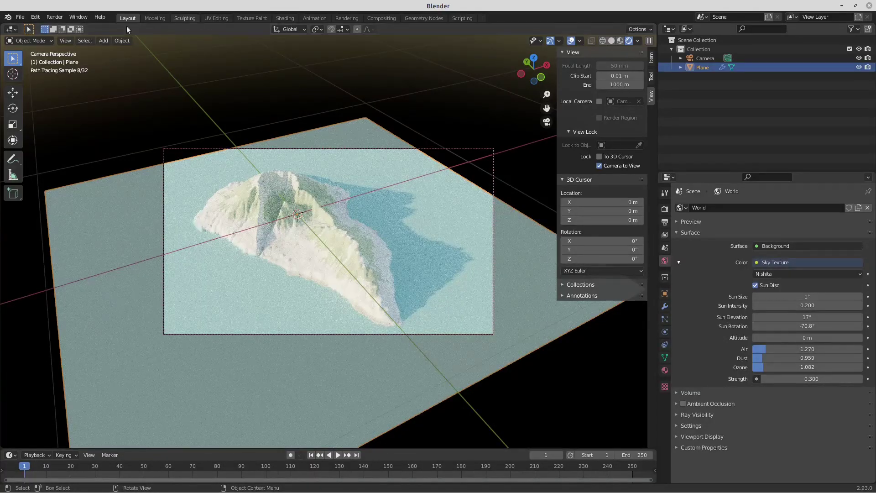
- Start rendering the still image from the camera, and return from the render window to the scene
{"action": "left_click", "coordinate": [57, 17]}
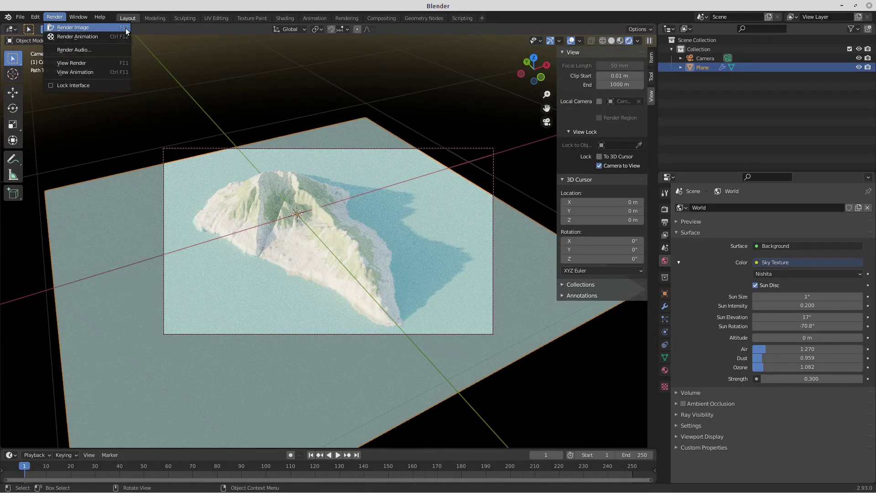
{"action": "left_click", "coordinate": [76, 28]}
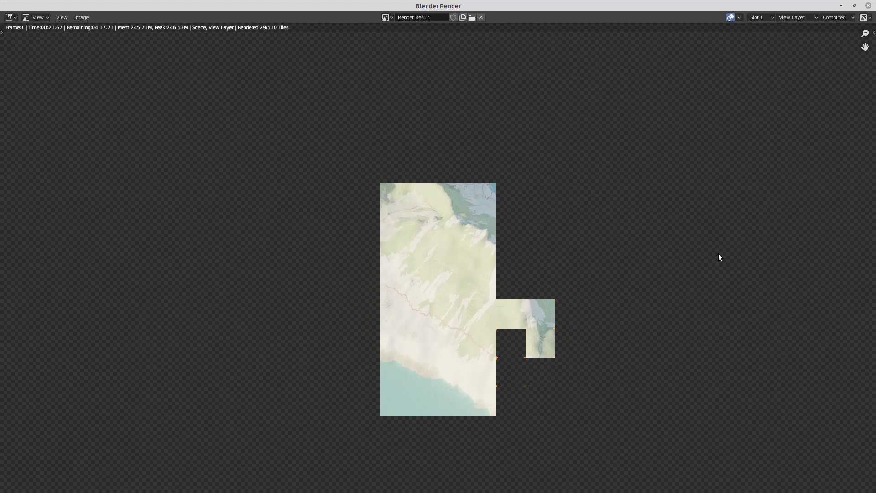
{"action": "key", "text": "Escape"}
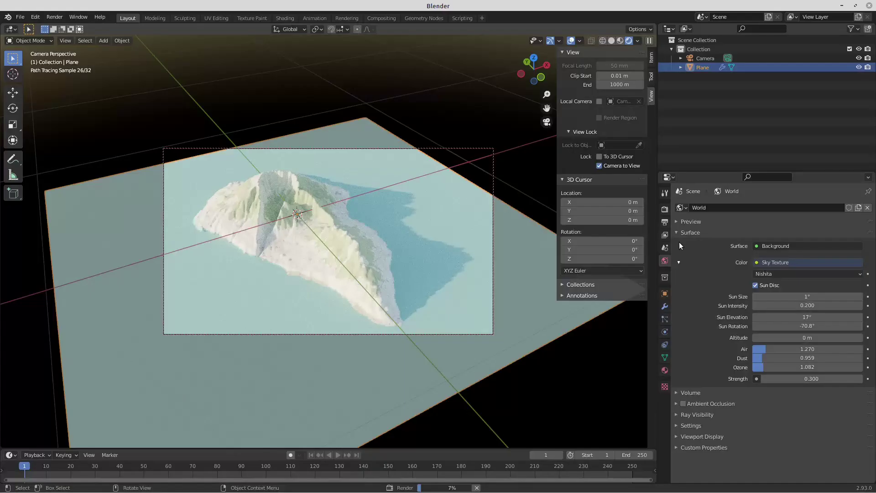
- Set the output resolution scale to 50%
{"action": "left_click", "coordinate": [664, 209]}
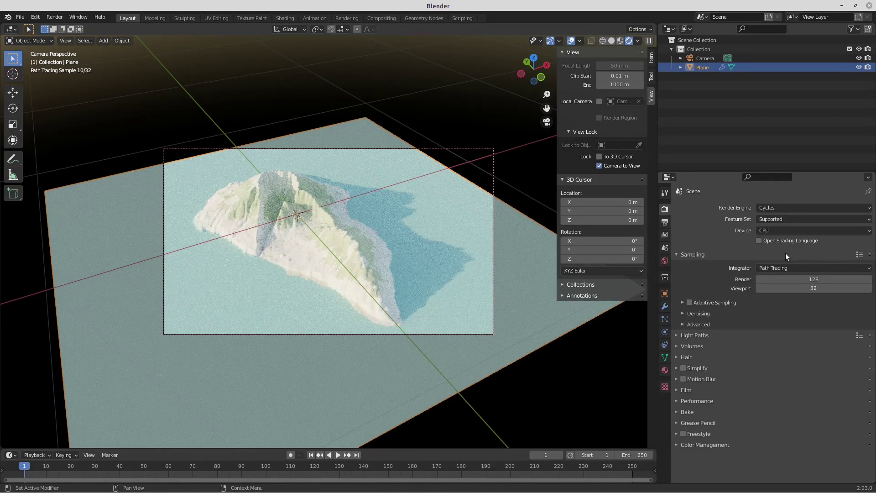
{"action": "left_click", "coordinate": [665, 222]}
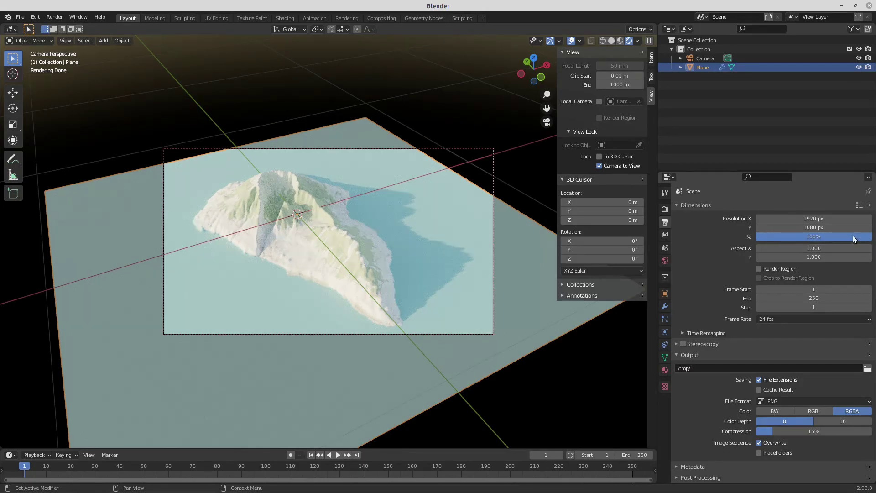
{"action": "left_click_drag", "start_coordinate": [836, 236], "coordinate": [779, 236]}
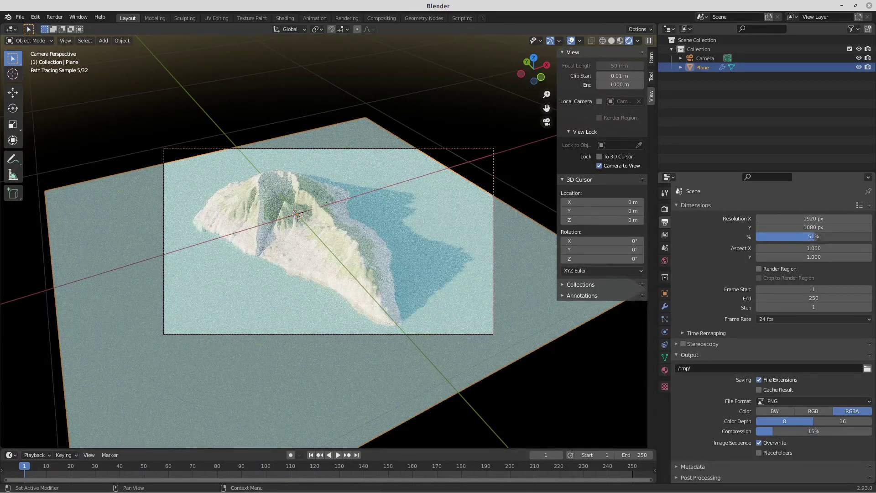
{"action": "left_click_drag", "start_coordinate": [779, 236], "coordinate": [778, 236]}
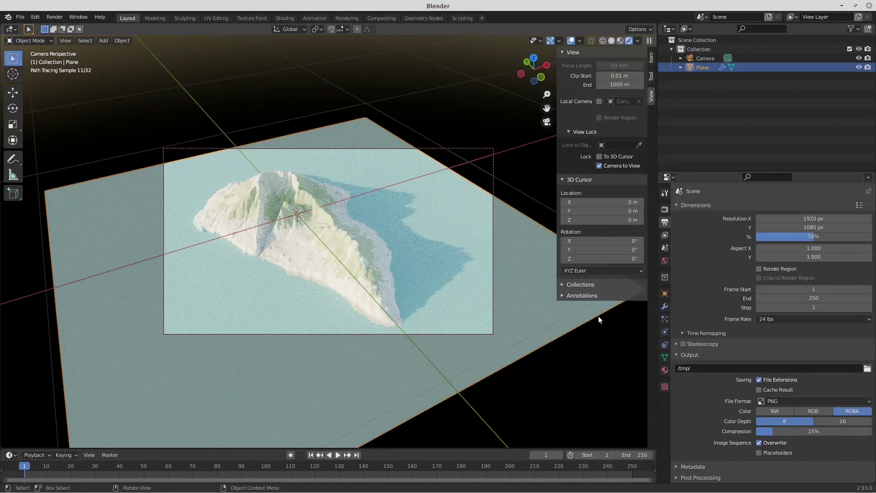
- Render a test still from the camera, wait for it to finish, and close the render window
{"action": "key", "text": "F12"}
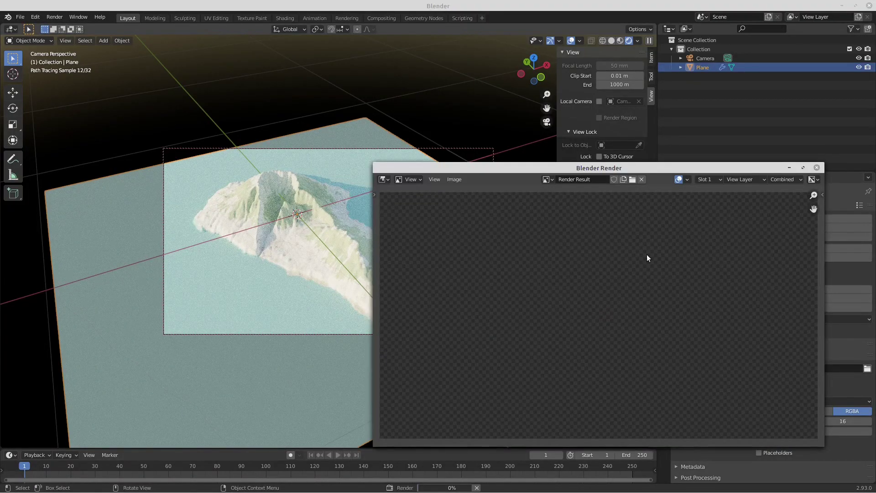
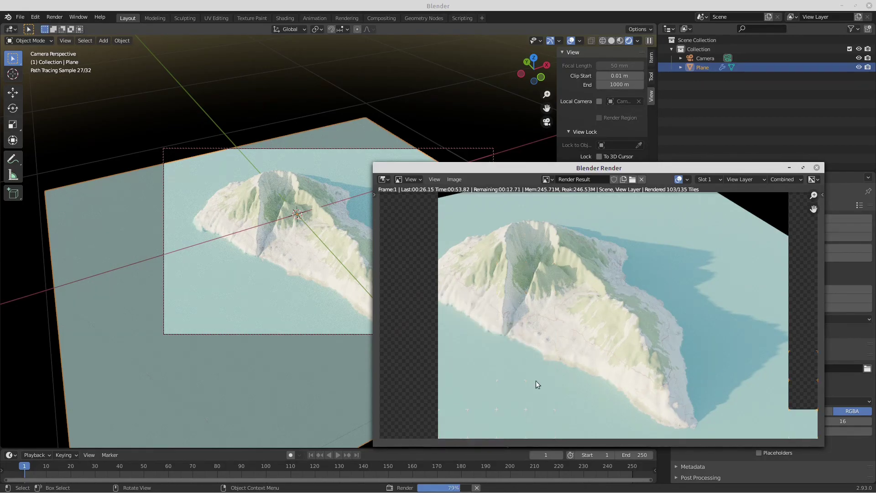
{"action": "left_click_drag", "start_coordinate": [639, 167], "coordinate": [634, 117]}
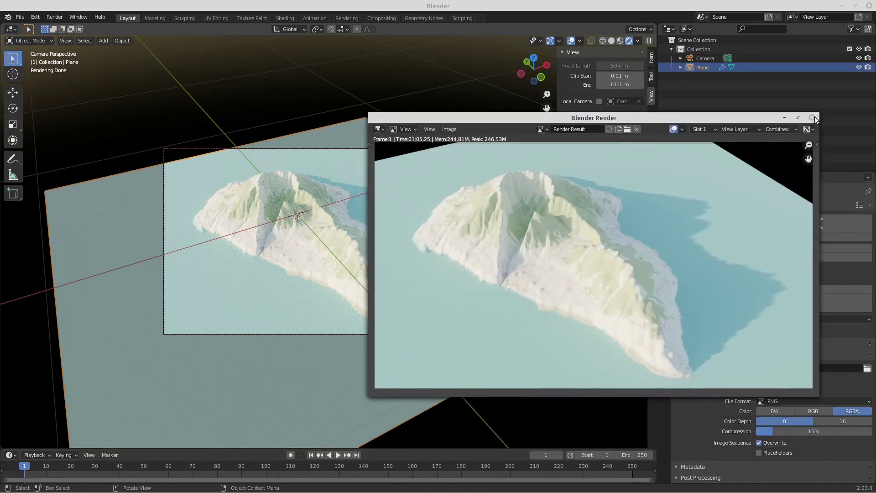
{"action": "left_click", "coordinate": [812, 117]}
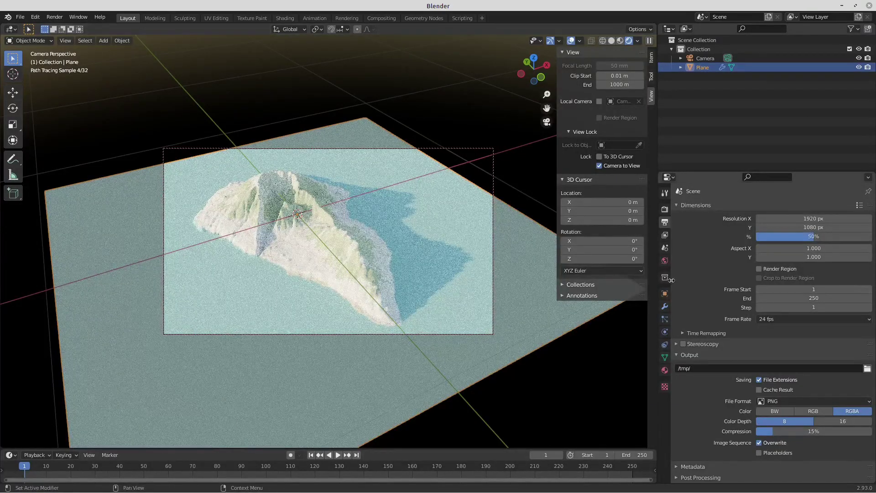
{"action": "left_click", "coordinate": [665, 306]}
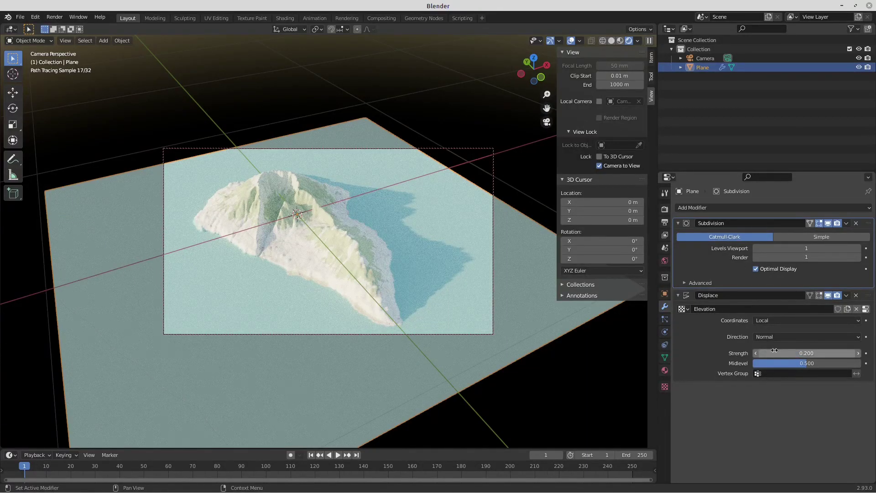
{"action": "left_click", "coordinate": [664, 371]}
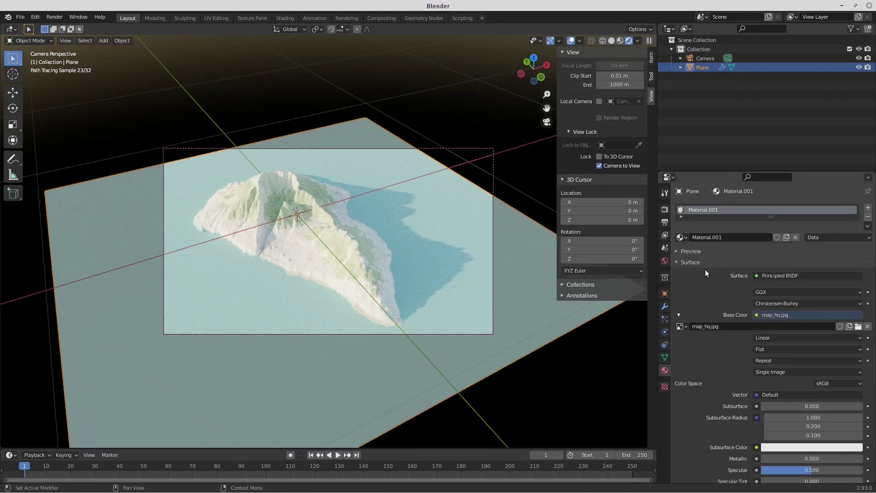
{"action": "left_click", "coordinate": [664, 386]}
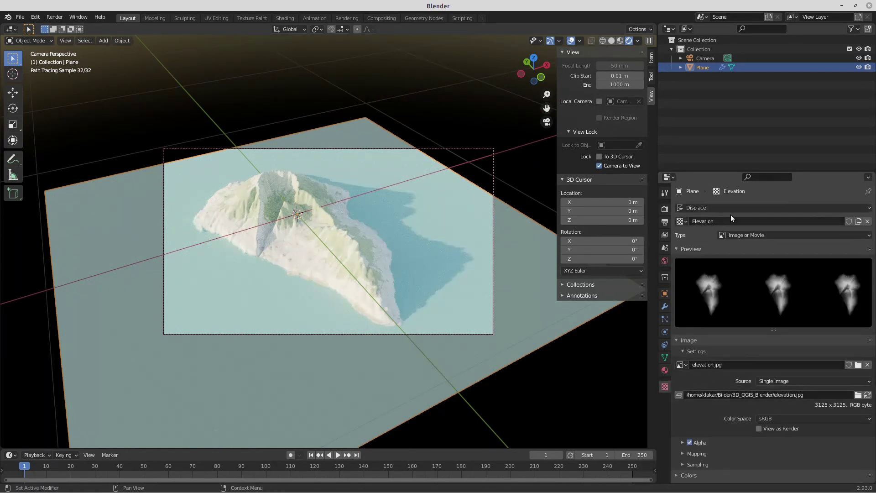
{"action": "left_click", "coordinate": [752, 207]}
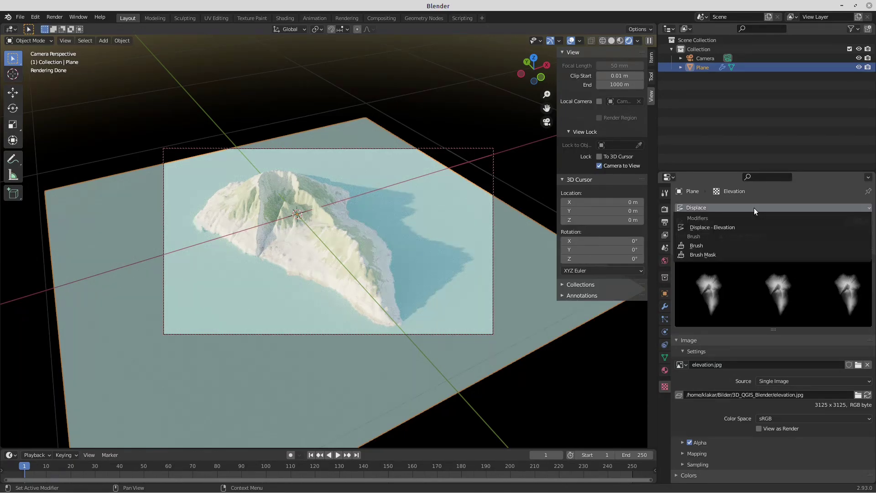
{"action": "left_click", "coordinate": [748, 201]}
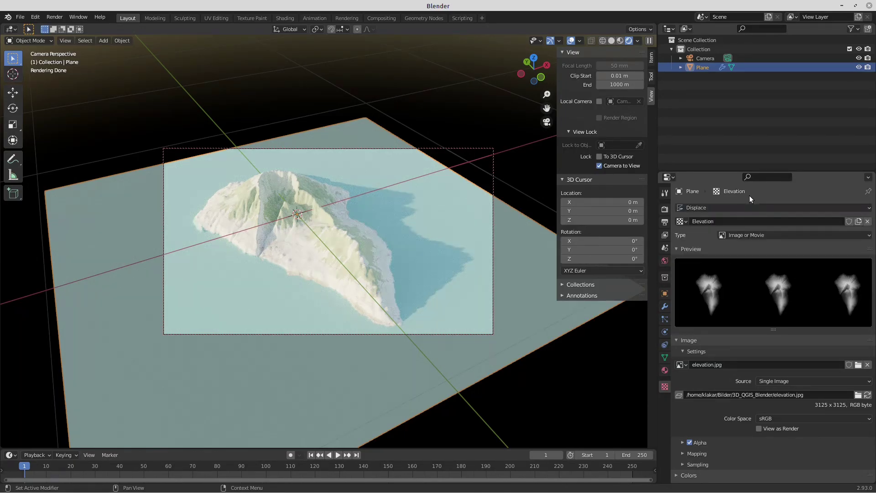
{"action": "left_click", "coordinate": [663, 370]}
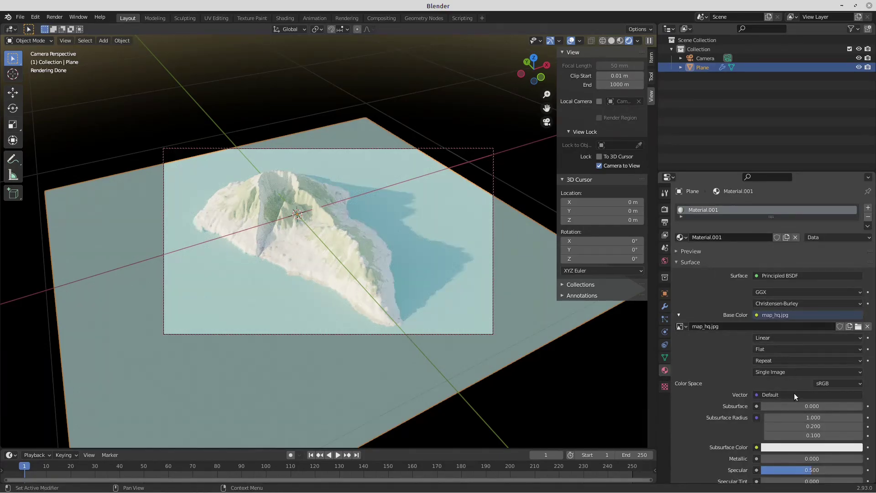
- Dim the world lighting by setting the sky's sun intensity to 0.100 and the background strength to 0.100
{"action": "left_click", "coordinate": [664, 261]}
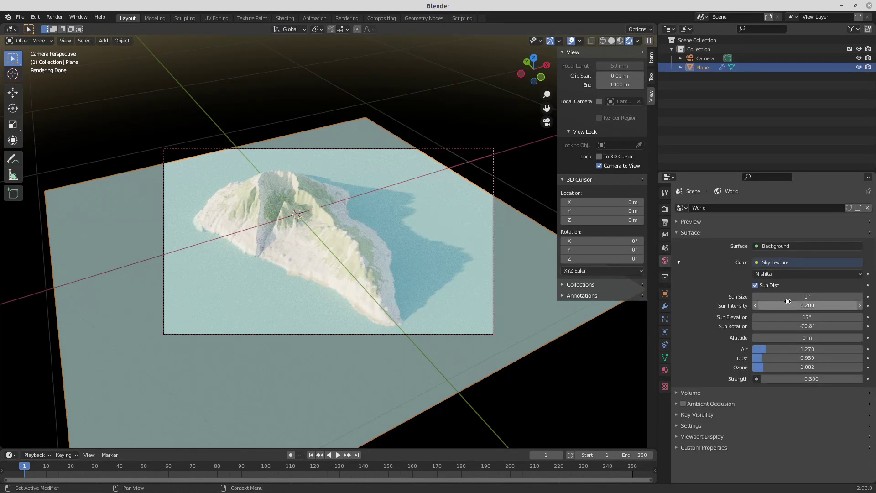
{"action": "left_click", "coordinate": [755, 306]}
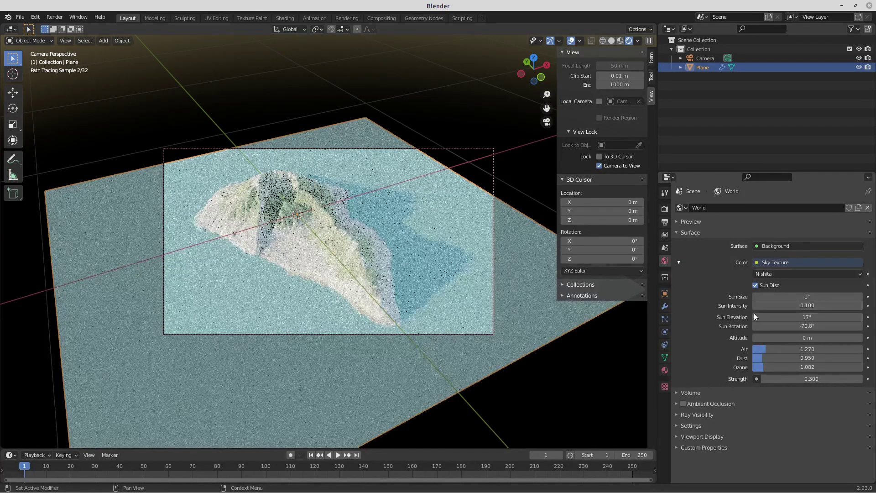
{"action": "left_click", "coordinate": [765, 379]}
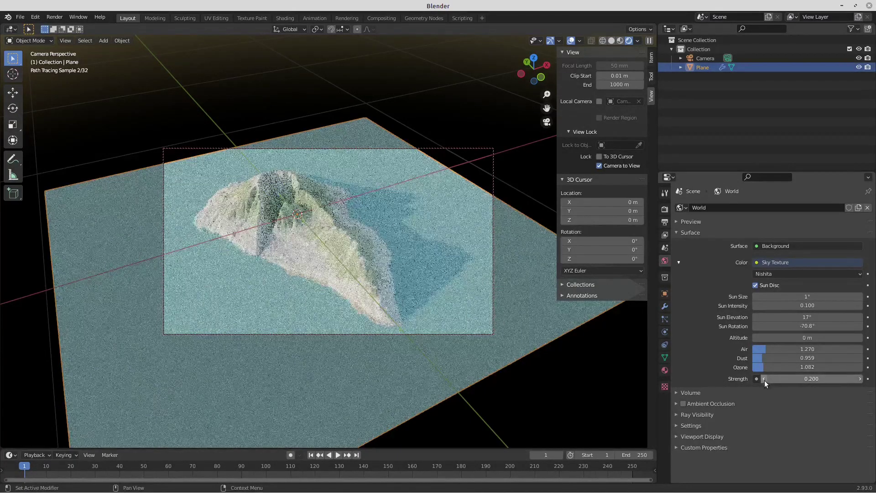
{"action": "left_click", "coordinate": [765, 378]}
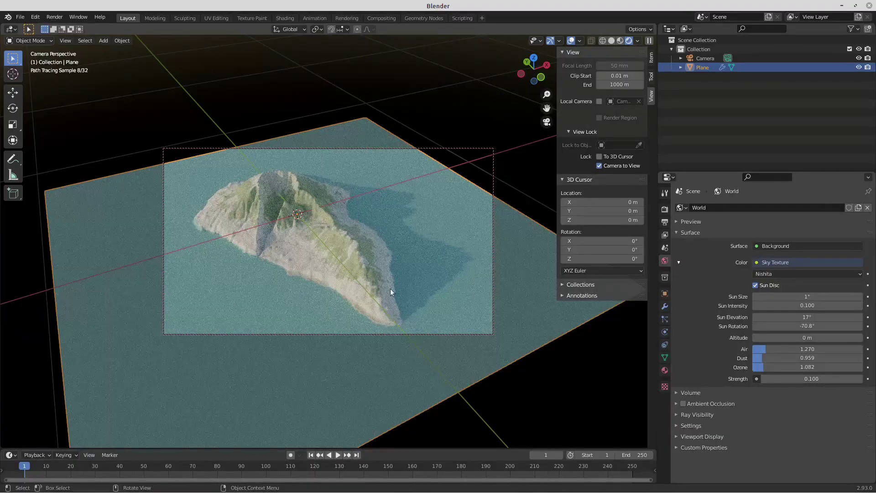
- Unlock the camera from the view, inspect the terrain from a lower angle, and return to the camera view
{"action": "left_click", "coordinate": [600, 165]}
{"action": "mouse_move", "coordinate": [341, 212]}
{"action": "middle_mouse_down"}
{"action": "mouse_move", "coordinate": [255, 231]}
{"action": "mouse_move", "coordinate": [283, 226]}
{"action": "mouse_move", "coordinate": [343, 269]}
{"action": "mouse_move", "coordinate": [324, 277]}
{"action": "mouse_move", "coordinate": [347, 253]}
{"action": "mouse_move", "coordinate": [309, 272]}
{"action": "mouse_move", "coordinate": [320, 282]}
{"action": "mouse_move", "coordinate": [297, 285]}
{"action": "mouse_move", "coordinate": [374, 240]}
{"action": "middle_mouse_up"}
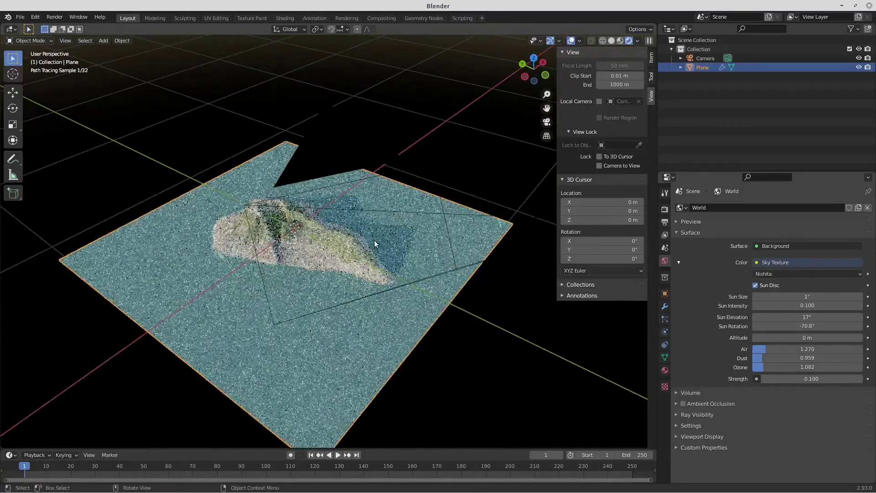
{"action": "left_click", "coordinate": [546, 122]}
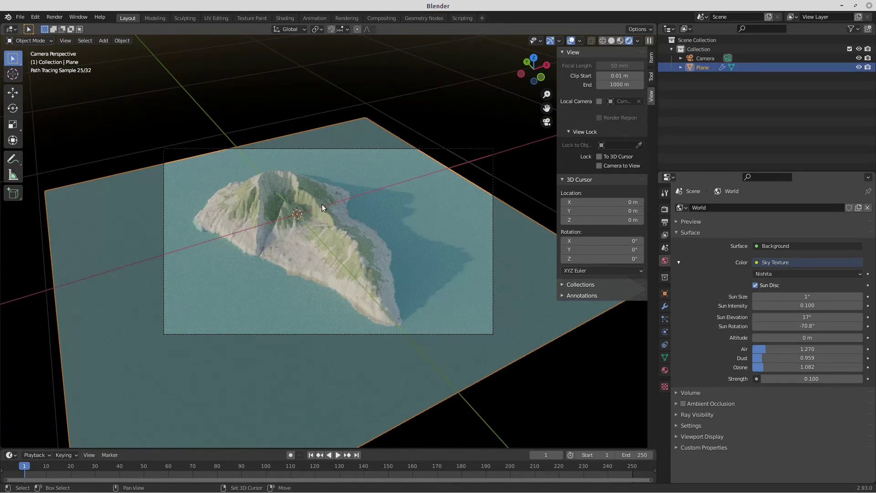
- Add a plane mesh at the scene origin and scale it up well beyond the terrain's edges
{"action": "key", "text": "shift+a"}
{"action": "mouse_move", "coordinate": [321, 204]}
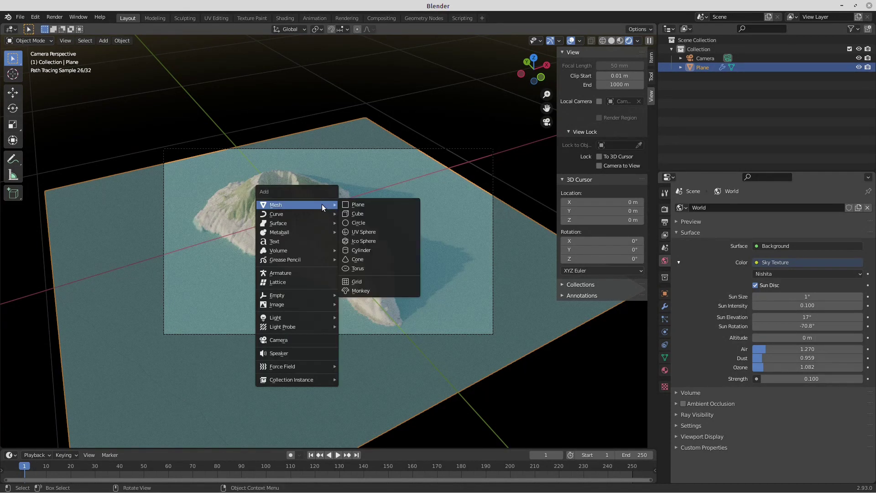
{"action": "left_click", "coordinate": [371, 203]}
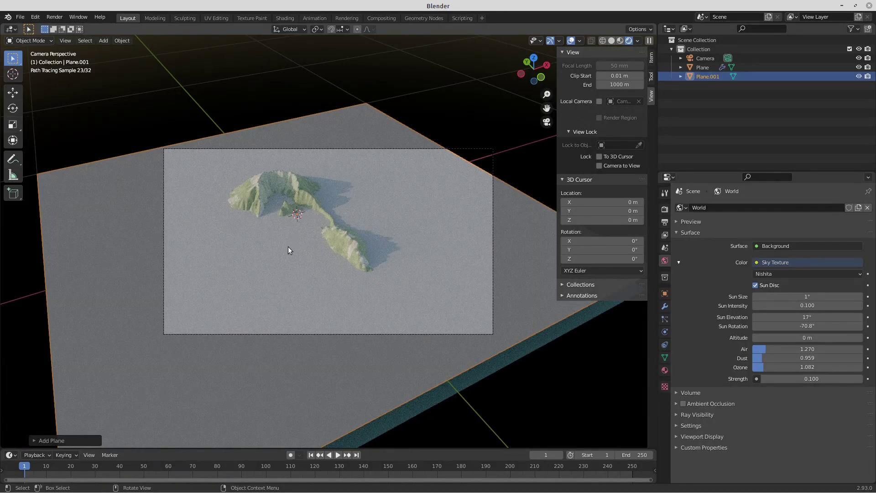
{"action": "key", "text": "s"}
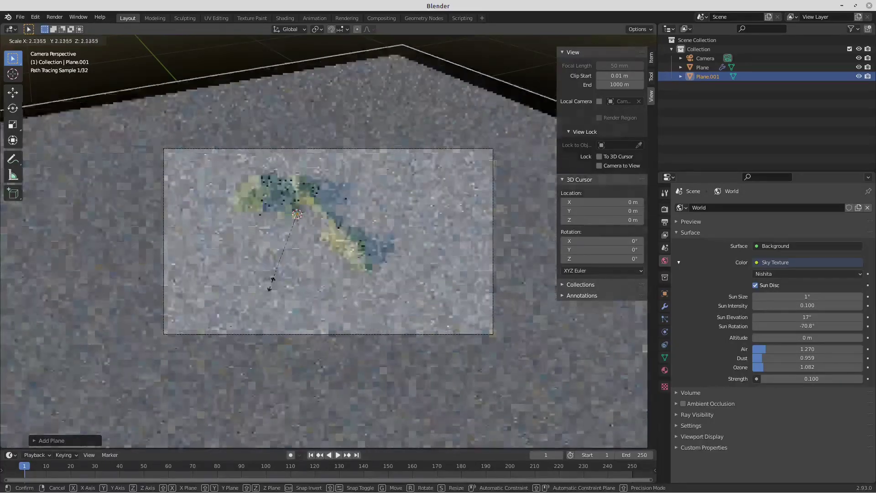
{"action": "left_click", "coordinate": [247, 314]}
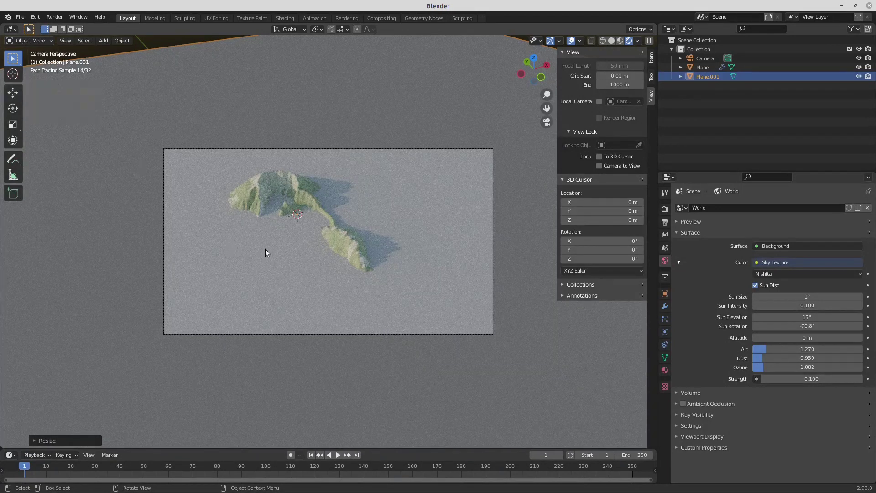
- Lower the new plane about 0.14 m along the global Z axis so it sits beneath the terrain
{"action": "key", "text": "g"}
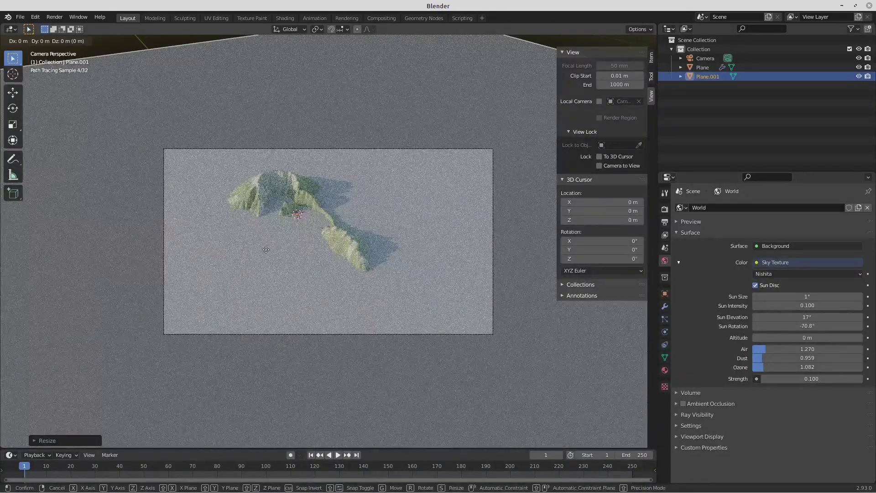
{"action": "key", "text": "z"}
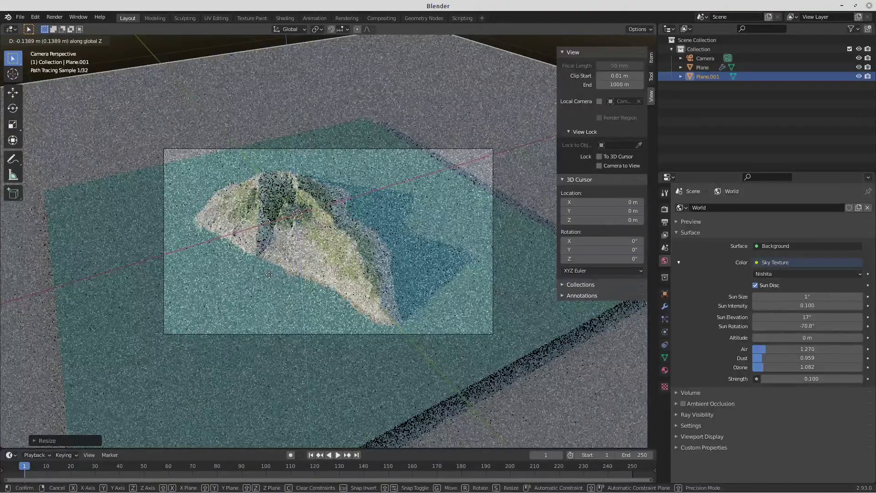
{"action": "left_click", "coordinate": [269, 275]}
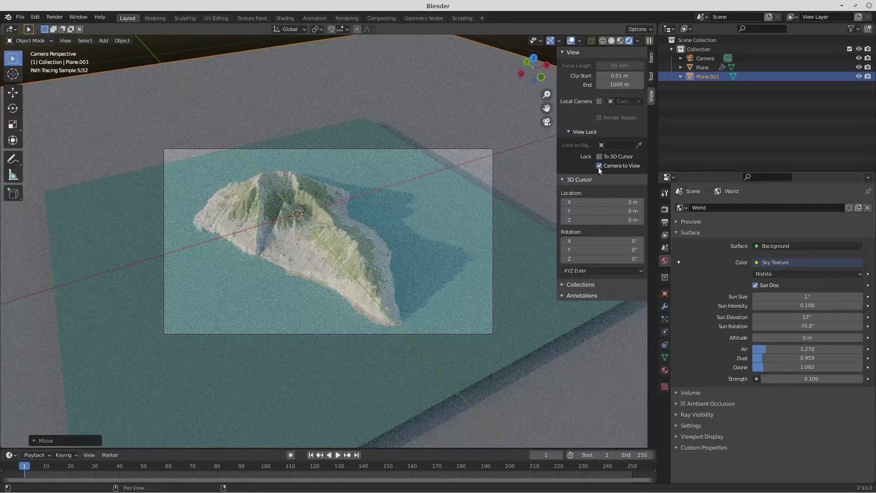
- Lock the camera to the view again and pull it back so most of the terrain sheet fits in the frame
{"action": "scroll", "coordinate": [349, 270], "scroll_direction": "down", "scroll_amount": 4}
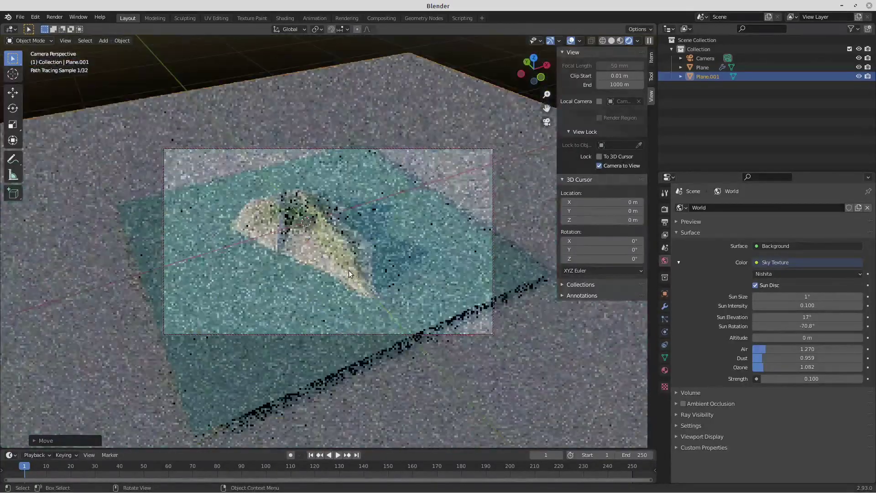
{"action": "scroll", "coordinate": [348, 270], "scroll_direction": "down", "scroll_amount": 3}
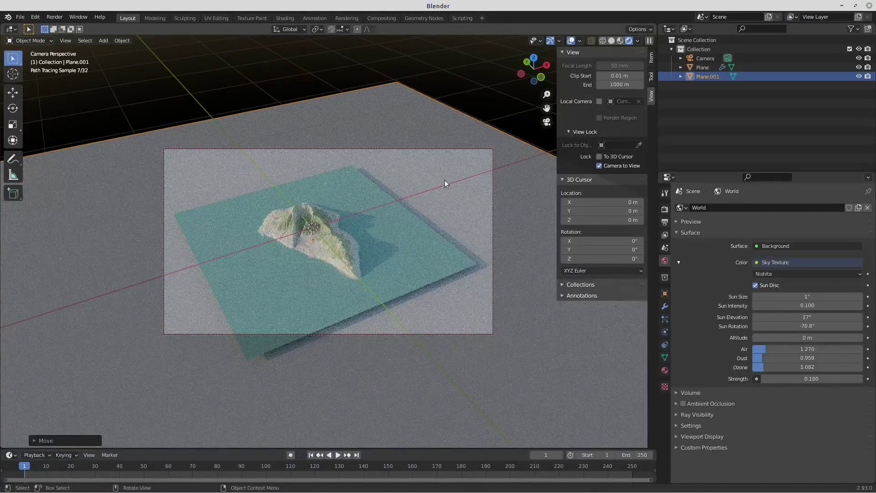
- Make the render square by setting the horizontal resolution to 1080 px, matching the 1080 px height
{"action": "left_click", "coordinate": [665, 221]}
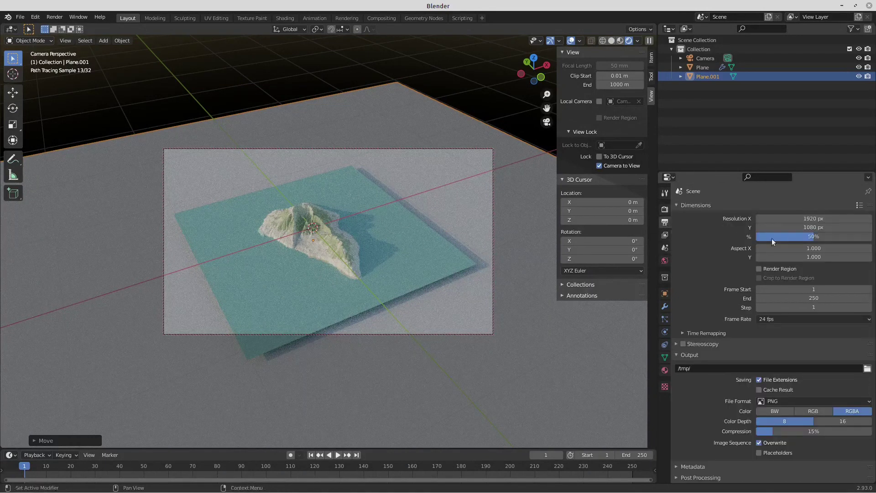
{"action": "left_click", "coordinate": [811, 218]}
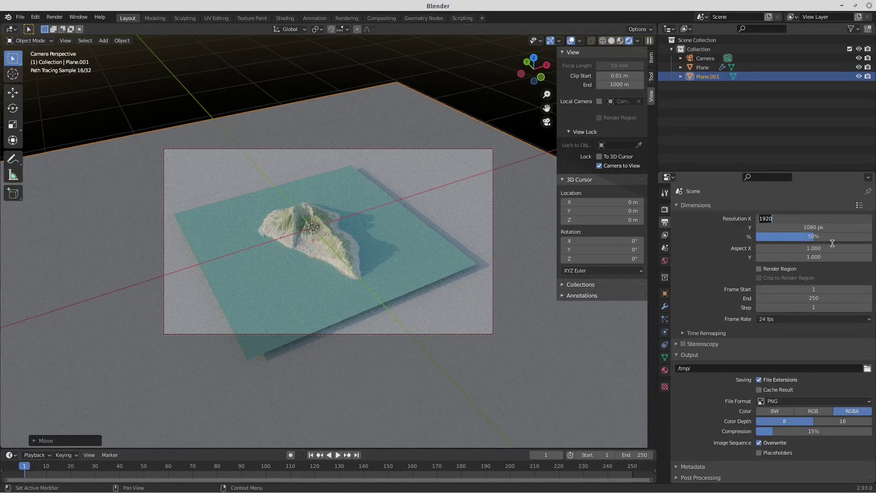
{"action": "type", "text": "1080"}
{"action": "key", "text": "Tab"}
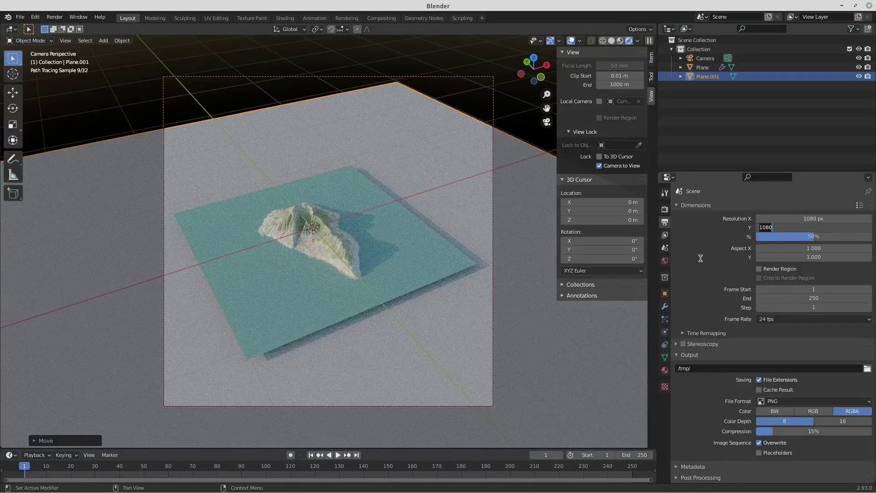
{"action": "key", "text": "Return"}
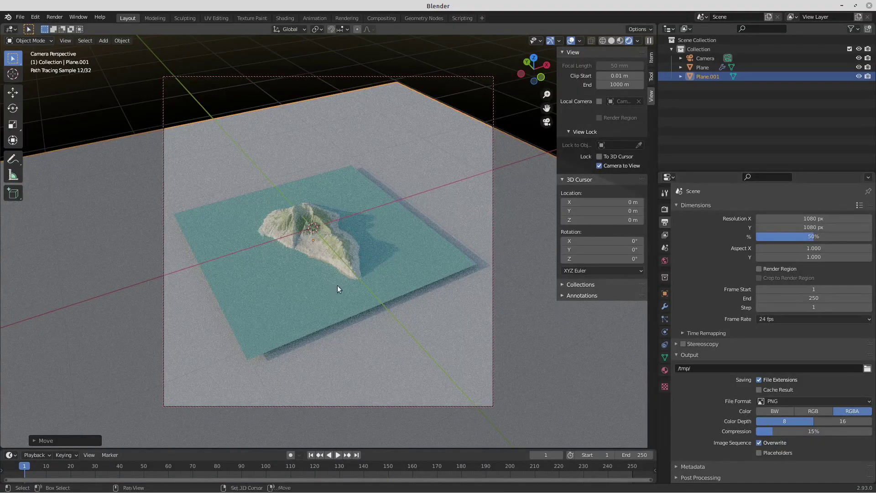
- Reframe the camera closer and from a steeper angle so the island and its shadow fill the square frame
{"action": "middle_click_drag", "start_coordinate": [354, 261], "coordinate": [337, 258], "text": "shift"}
{"action": "scroll", "coordinate": [324, 236], "scroll_direction": "up", "scroll_amount": 1}
{"action": "middle_click_drag", "start_coordinate": [342, 221], "coordinate": [339, 245]}
{"action": "scroll", "coordinate": [333, 191], "scroll_direction": "up", "scroll_amount": 2}
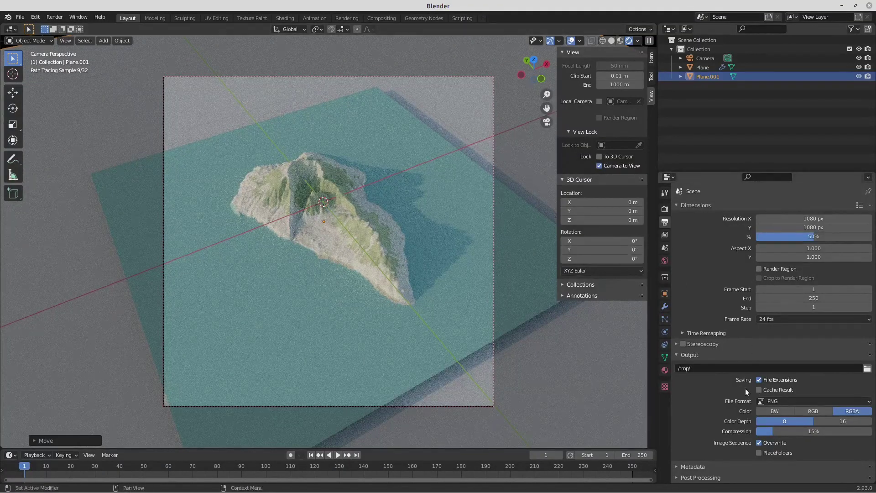
- Set the output resolution scale to 100% and start rendering the square still image
{"action": "left_click_drag", "start_coordinate": [814, 236], "coordinate": [865, 236]}
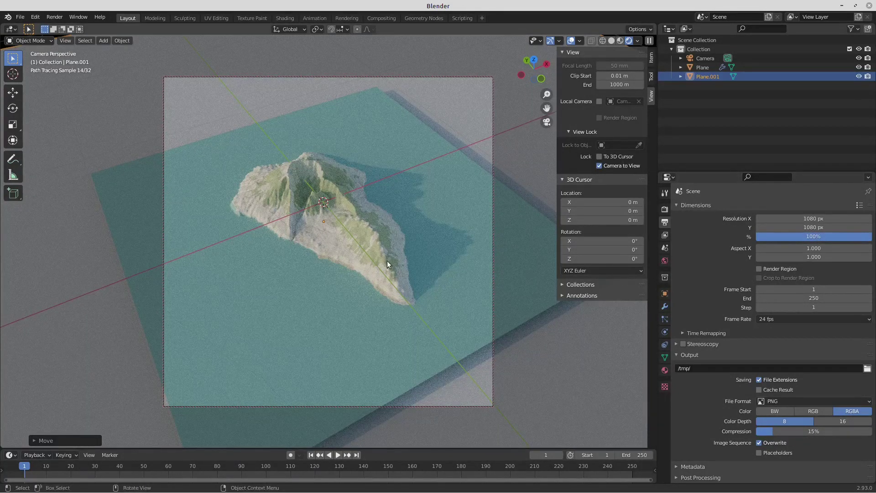
{"action": "key", "text": "F12"}
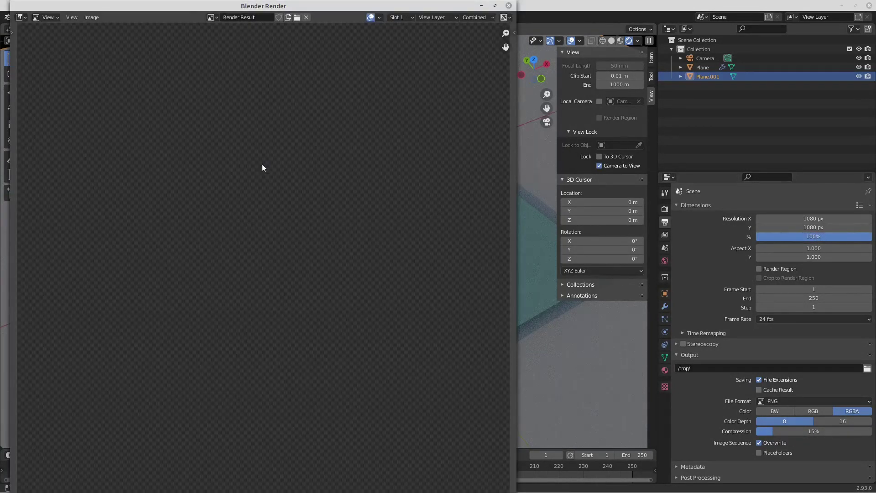